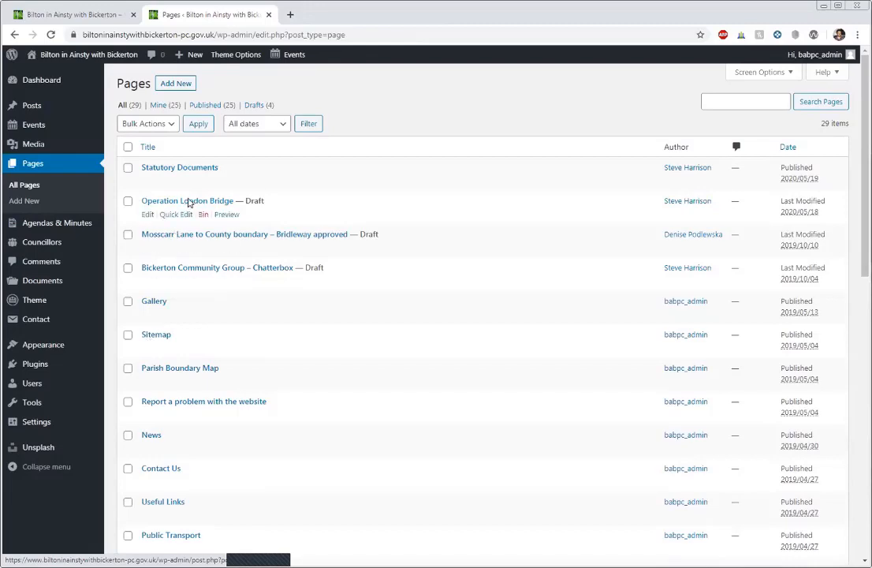
- Open the Operation London Bridge draft page for editing and look through its layout and page settings
{"action": "left_click", "coordinate": [190, 201]}
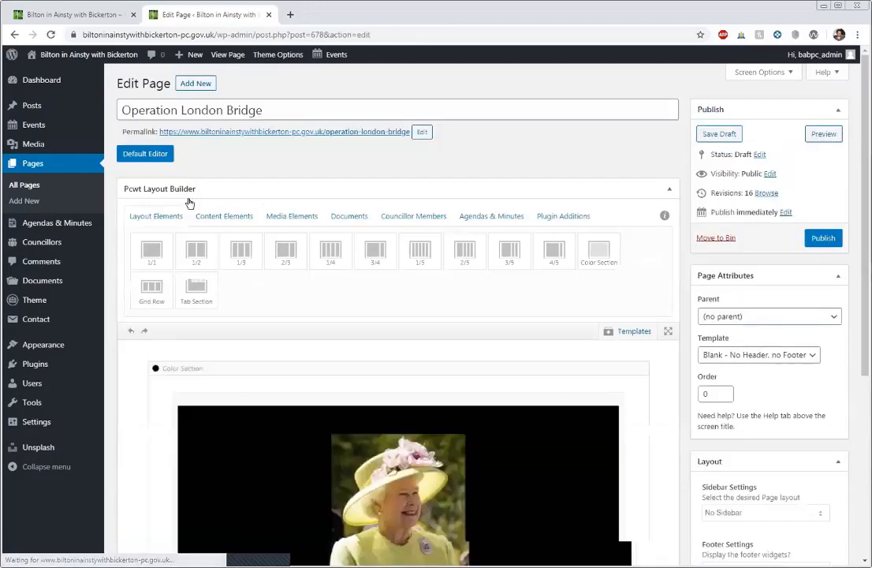
{"action": "scroll", "coordinate": [229, 244], "scroll_direction": "down", "scroll_amount": 1}
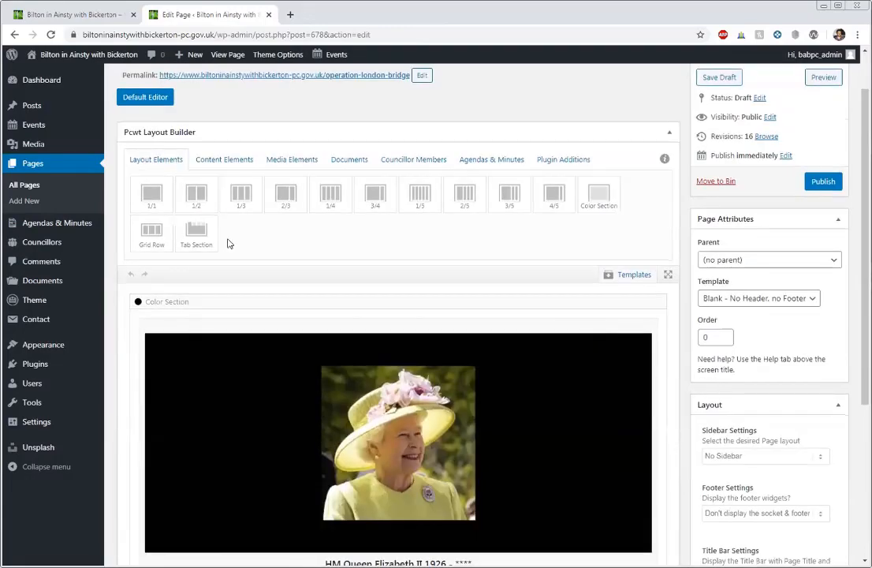
{"action": "scroll", "coordinate": [229, 243], "scroll_direction": "down", "scroll_amount": 4}
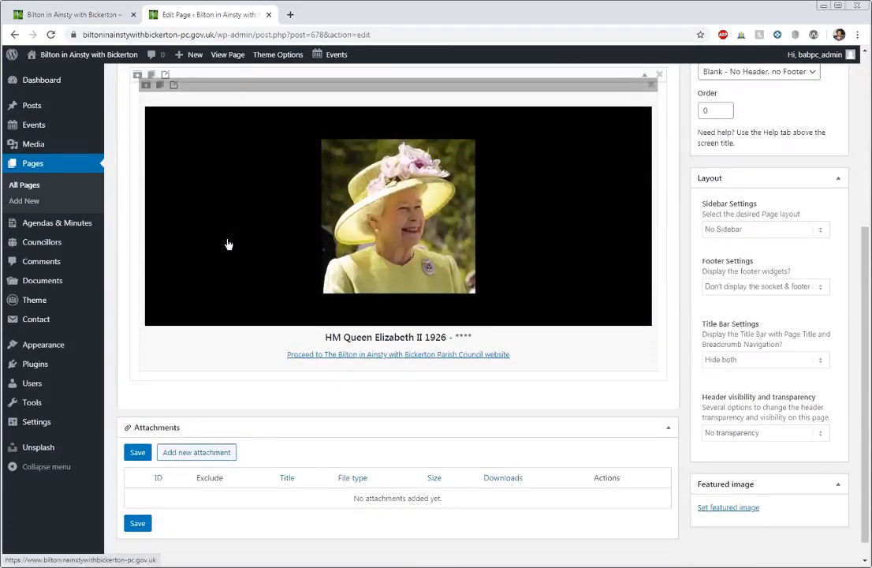
{"action": "scroll", "coordinate": [228, 245], "scroll_direction": "up", "scroll_amount": 5}
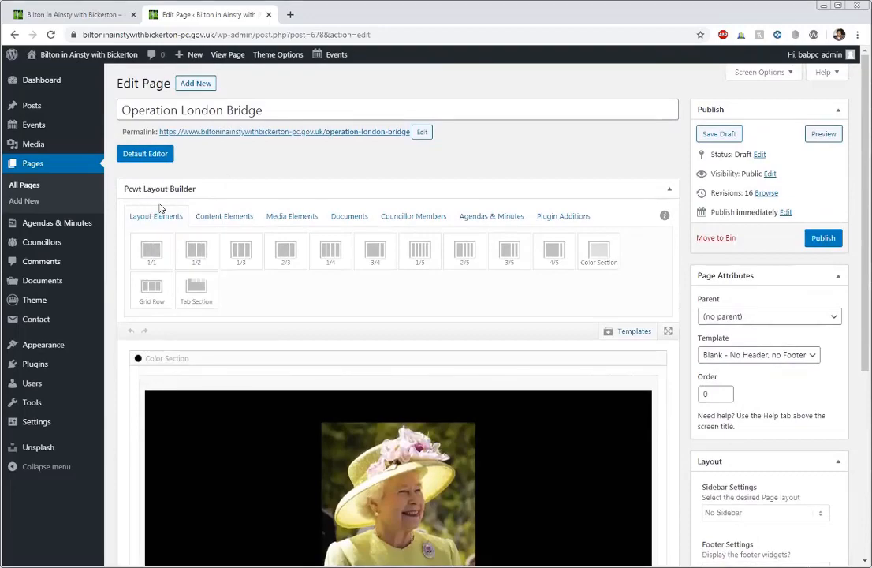
{"action": "scroll", "coordinate": [162, 253], "scroll_direction": "down", "scroll_amount": 2}
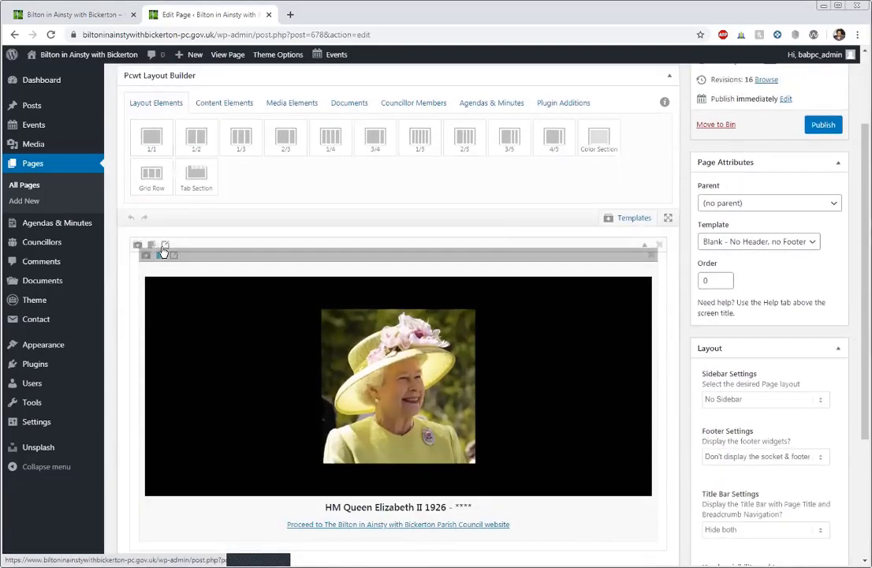
{"action": "scroll", "coordinate": [161, 251], "scroll_direction": "up", "scroll_amount": 1}
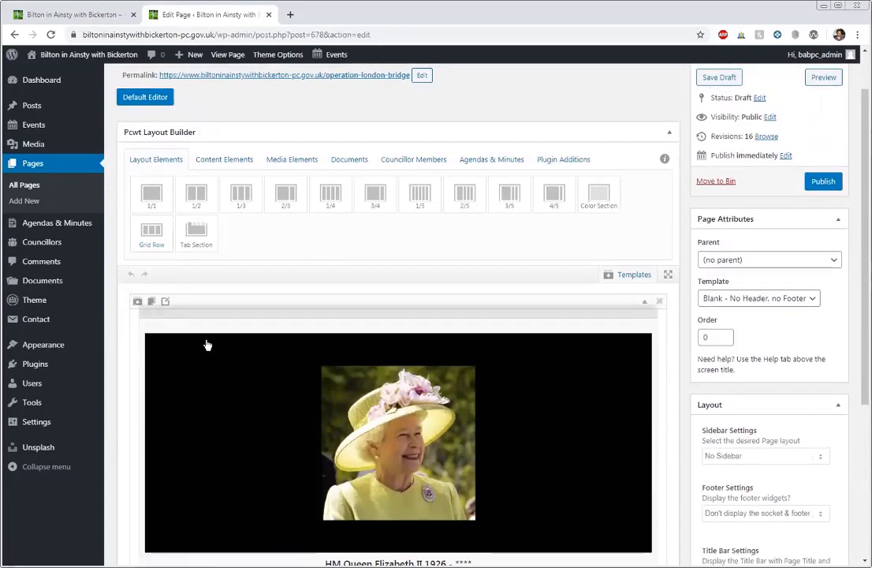
{"action": "scroll", "coordinate": [207, 345], "scroll_direction": "up", "scroll_amount": 1}
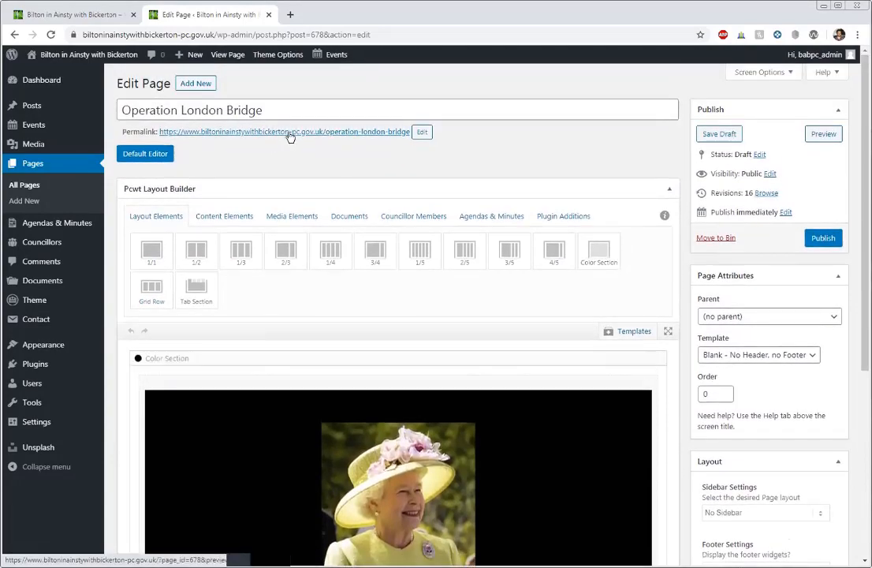
- Preview the draft page from its permalink, accept the cookie notice and examine the tribute page
{"action": "left_click", "coordinate": [288, 134]}
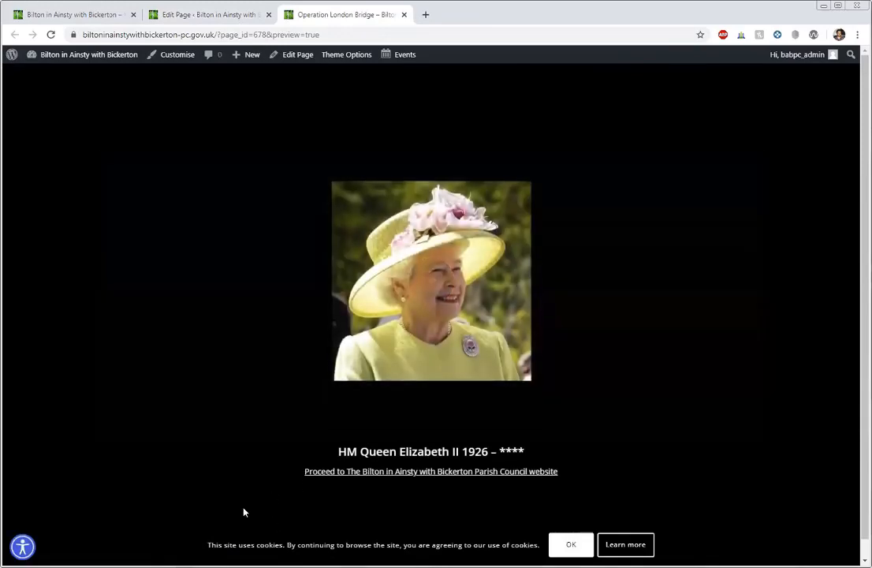
{"action": "left_click", "coordinate": [588, 541]}
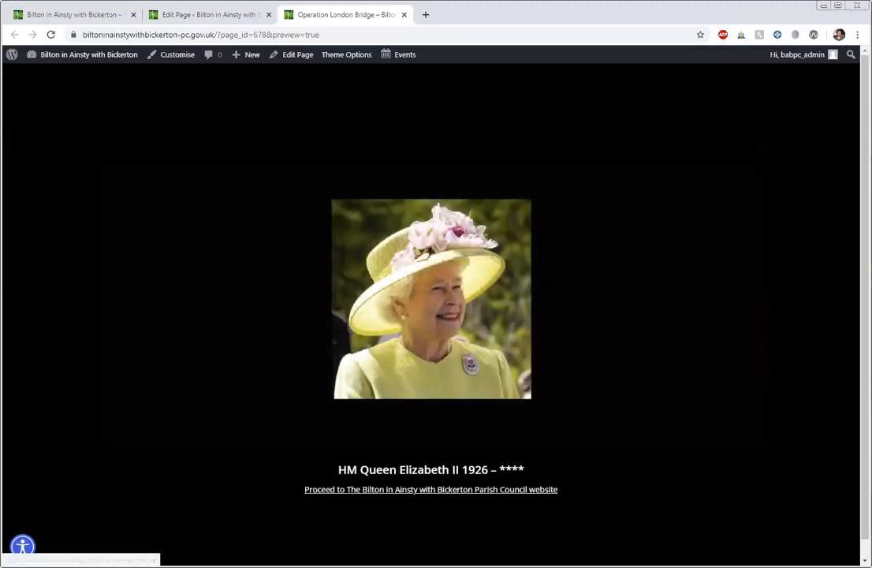
{"action": "scroll", "coordinate": [431, 308], "scroll_direction": "down", "scroll_amount": 1}
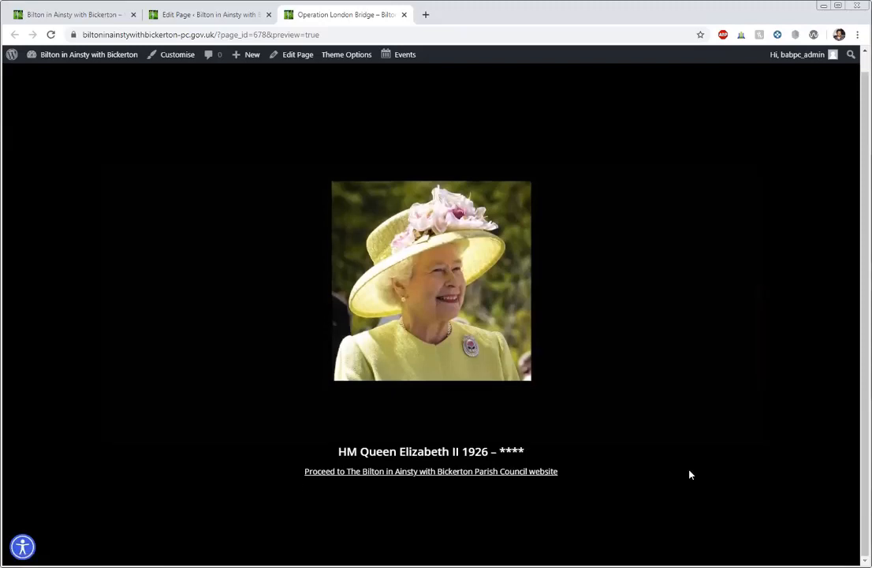
{"action": "scroll", "coordinate": [697, 473], "scroll_direction": "up", "scroll_amount": 1}
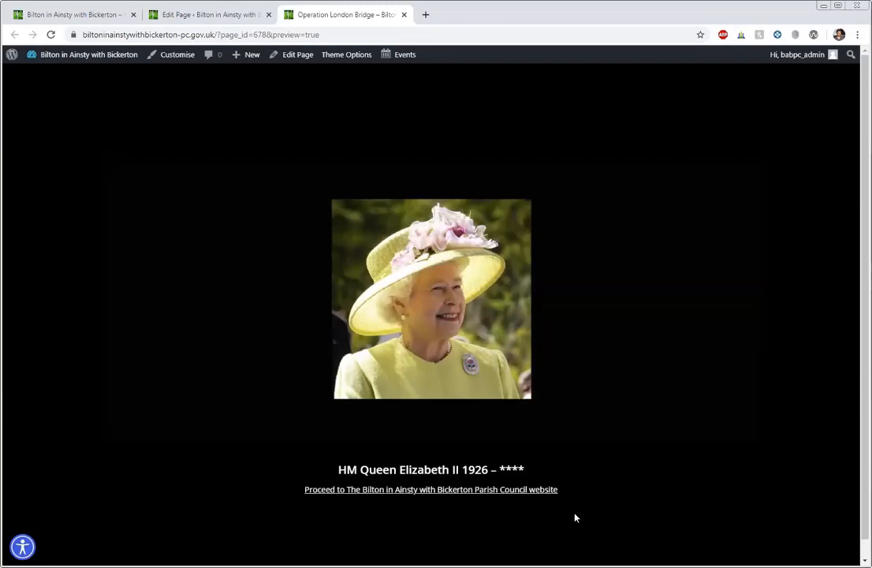
{"action": "scroll", "coordinate": [575, 518], "scroll_direction": "down", "scroll_amount": 1}
{"action": "scroll", "coordinate": [583, 510], "scroll_direction": "up", "scroll_amount": 1}
- Return to the page editor and choose the Blank - No Header, no Footer template
{"action": "left_click", "coordinate": [146, 14]}
{"action": "scroll", "coordinate": [725, 243], "scroll_direction": "down", "scroll_amount": 3}
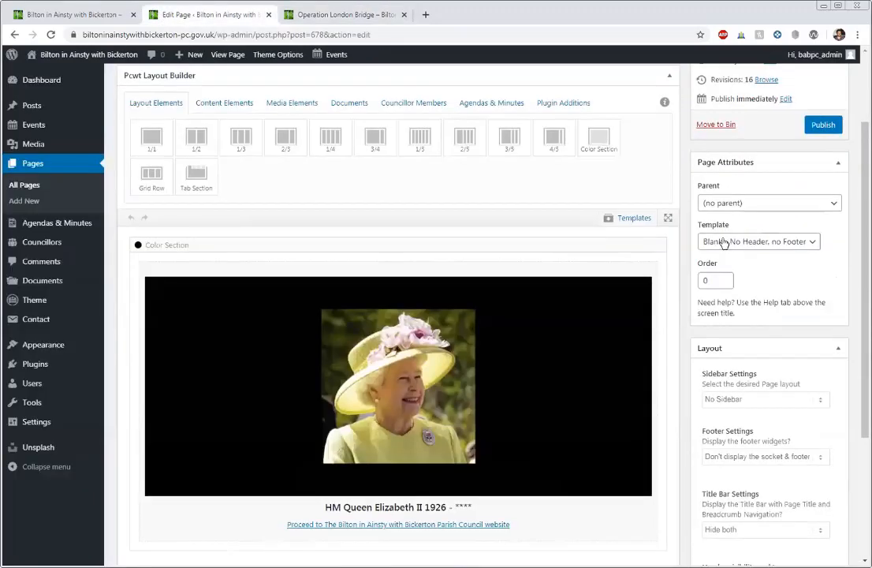
{"action": "left_click", "coordinate": [724, 243]}
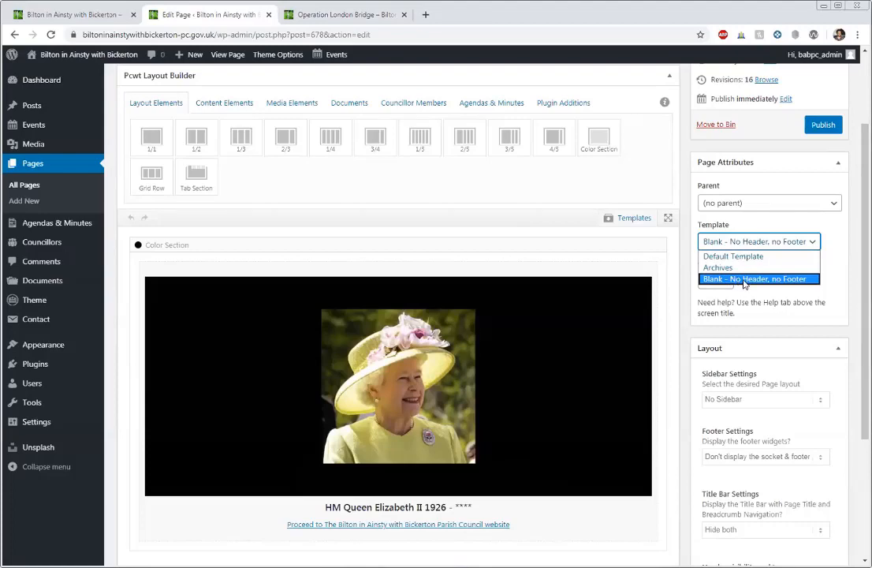
{"action": "left_click", "coordinate": [743, 280]}
- Review the Color Section's layout and background settings and save the section
{"action": "mouse_move", "coordinate": [246, 259]}
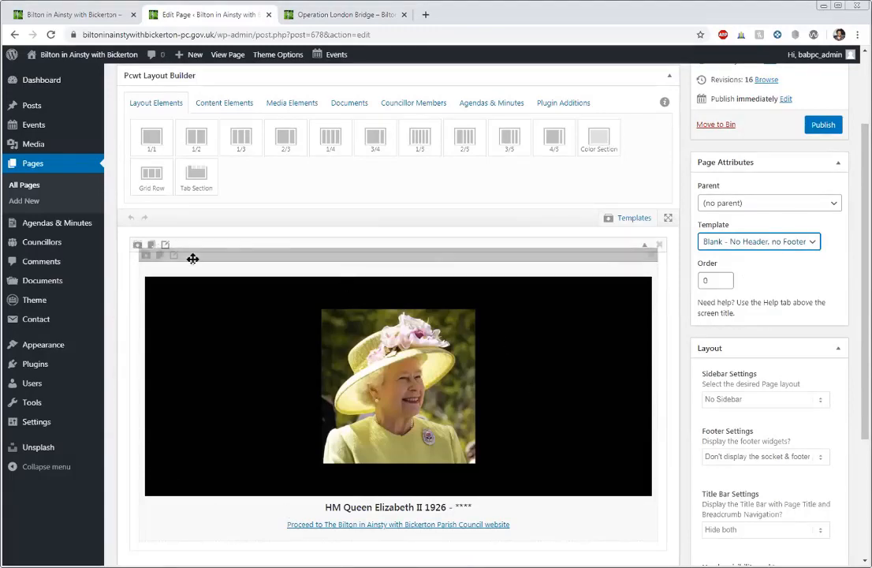
{"action": "left_click", "coordinate": [165, 247]}
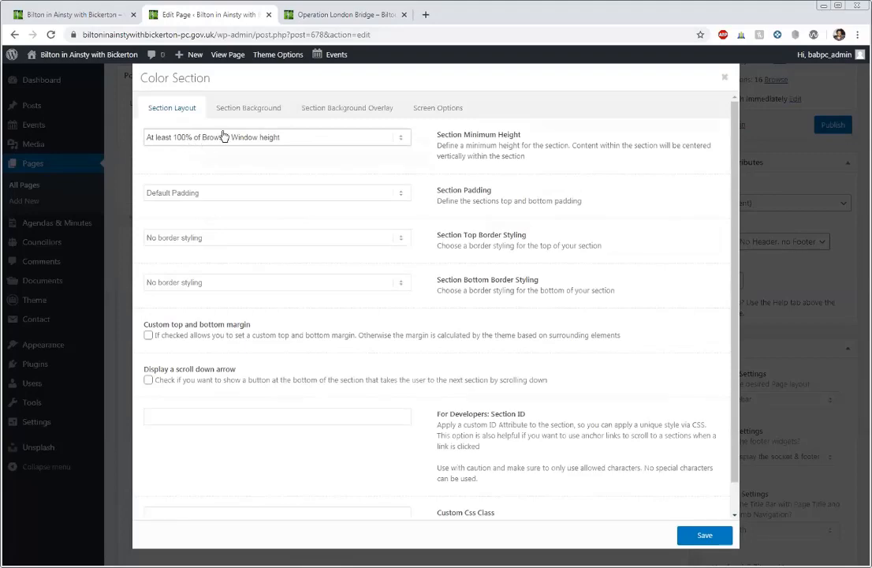
{"action": "left_click", "coordinate": [230, 108]}
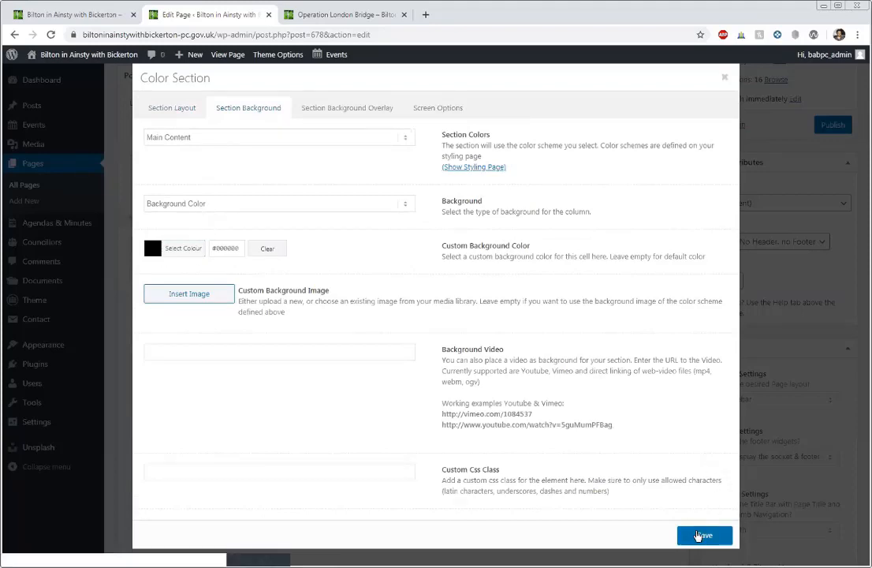
{"action": "left_click", "coordinate": [698, 535]}
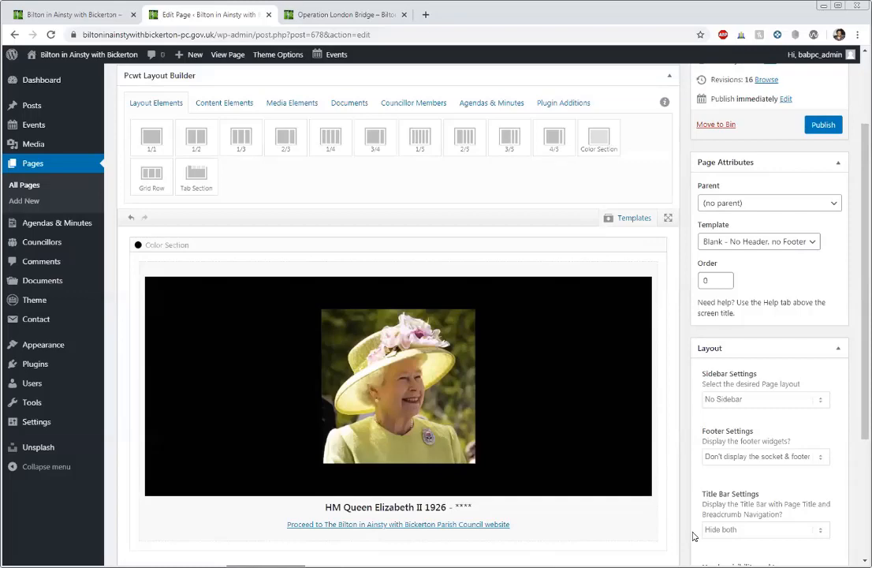
- Set the page's template to Default Template and save the draft
{"action": "scroll", "coordinate": [744, 318], "scroll_direction": "down", "scroll_amount": 1}
{"action": "scroll", "coordinate": [752, 313], "scroll_direction": "up", "scroll_amount": 2}
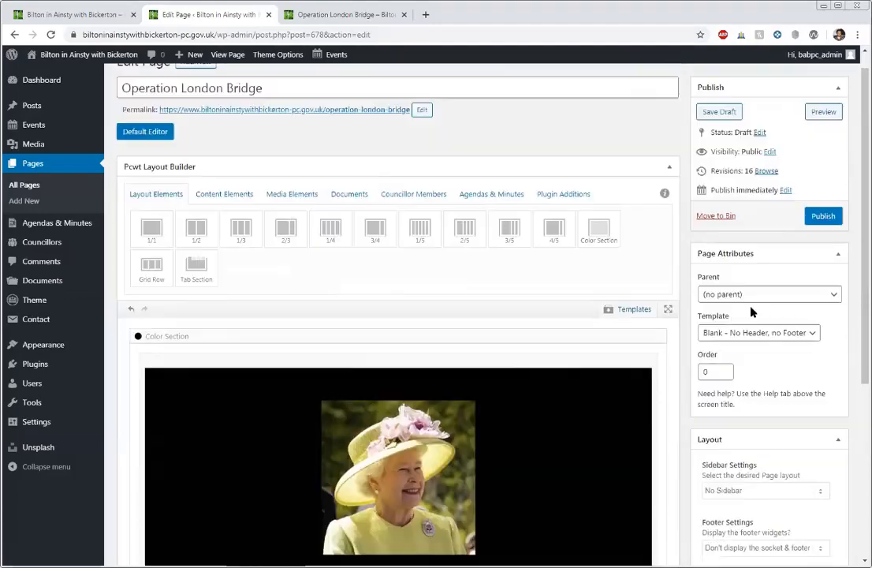
{"action": "left_click", "coordinate": [734, 357]}
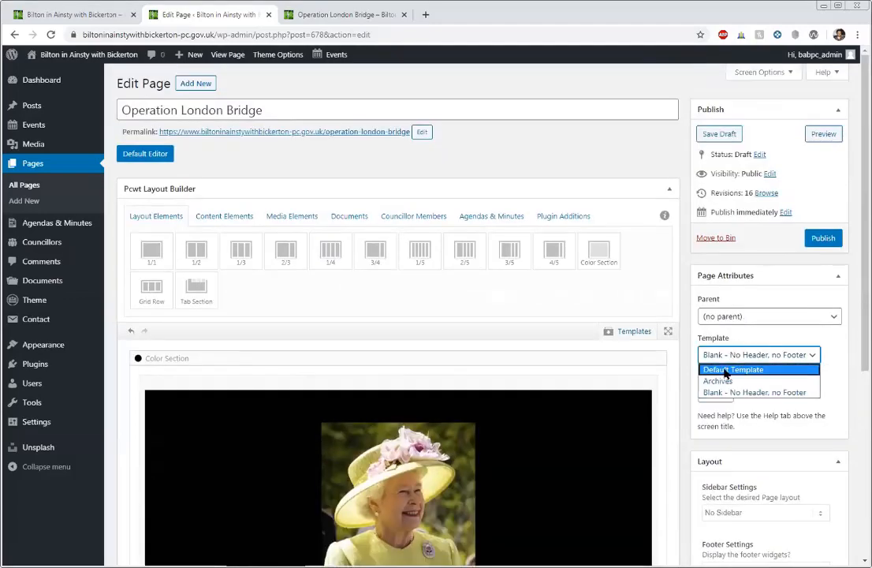
{"action": "left_click", "coordinate": [726, 373]}
{"action": "left_click", "coordinate": [731, 139]}
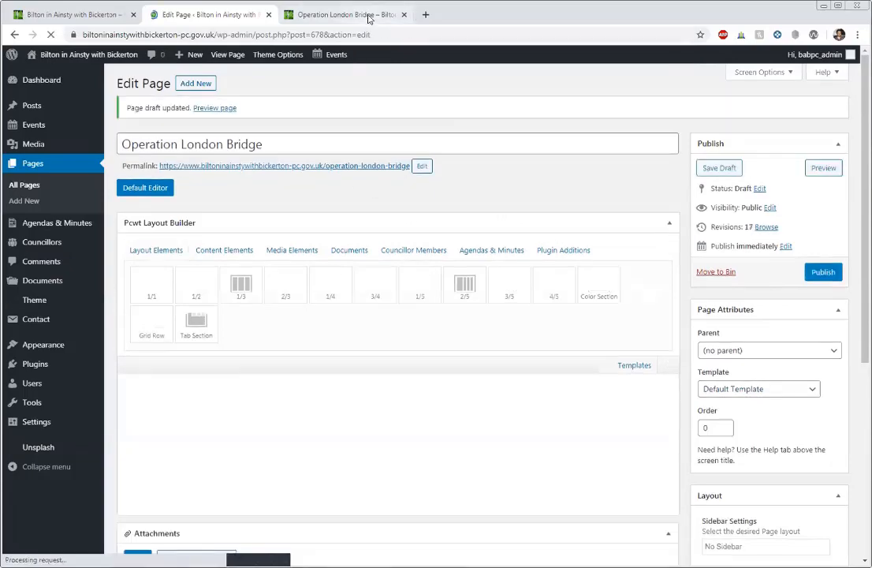
- Reload the open page preview to see it with the changed template
{"action": "left_click", "coordinate": [369, 19]}
{"action": "right_click", "coordinate": [185, 182]}
{"action": "right_click", "coordinate": [170, 119]}
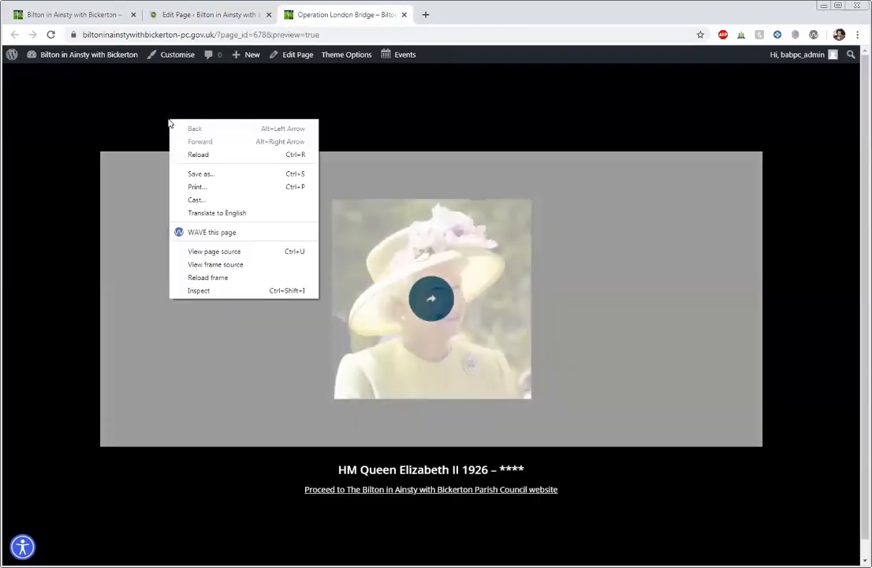
{"action": "left_click", "coordinate": [197, 155]}
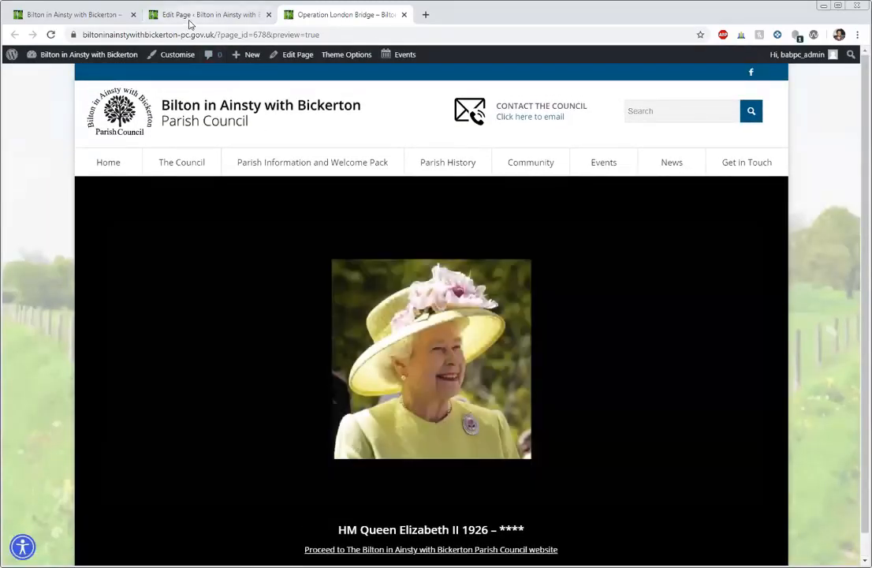
- Set the page's template back to Blank - No Header, no Footer and publish the page
{"action": "left_click", "coordinate": [189, 16]}
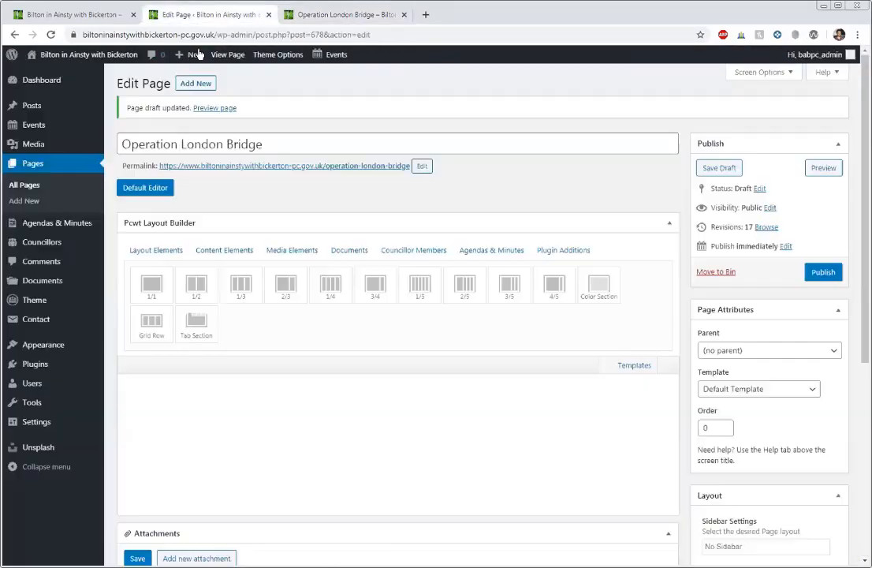
{"action": "scroll", "coordinate": [680, 352], "scroll_direction": "down", "scroll_amount": 2}
{"action": "left_click", "coordinate": [760, 277]}
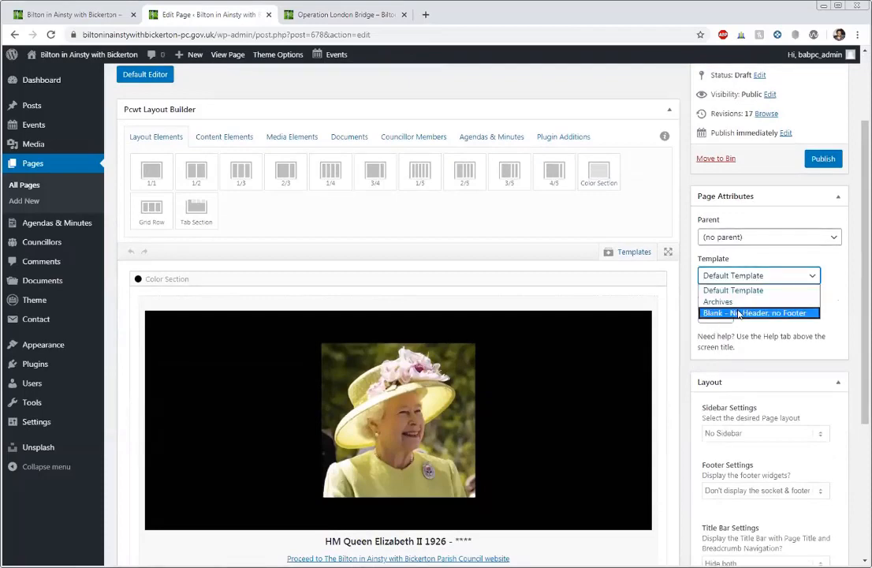
{"action": "left_click", "coordinate": [749, 313]}
{"action": "left_click", "coordinate": [827, 160]}
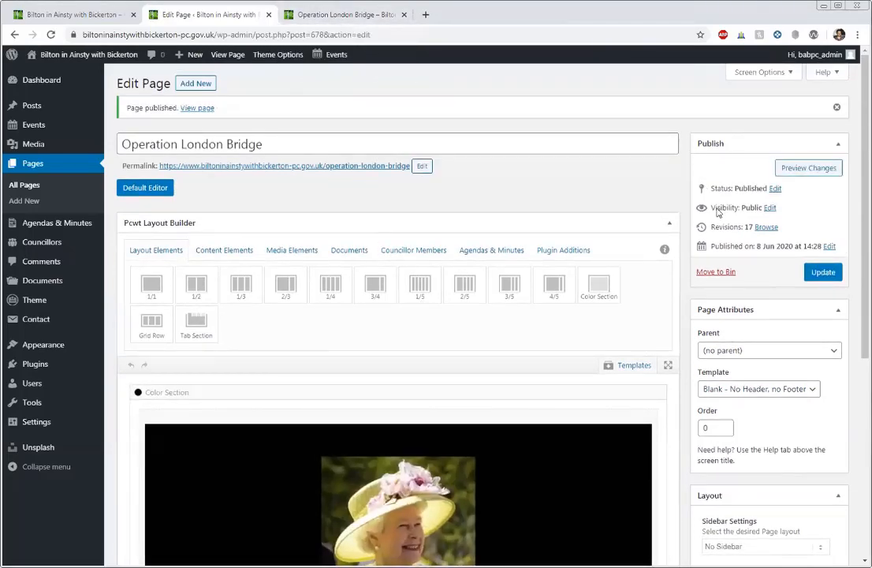
- Check the Color Section's layout settings again, save the section and look over the page's layout options
{"action": "scroll", "coordinate": [651, 319], "scroll_direction": "down", "scroll_amount": 2}
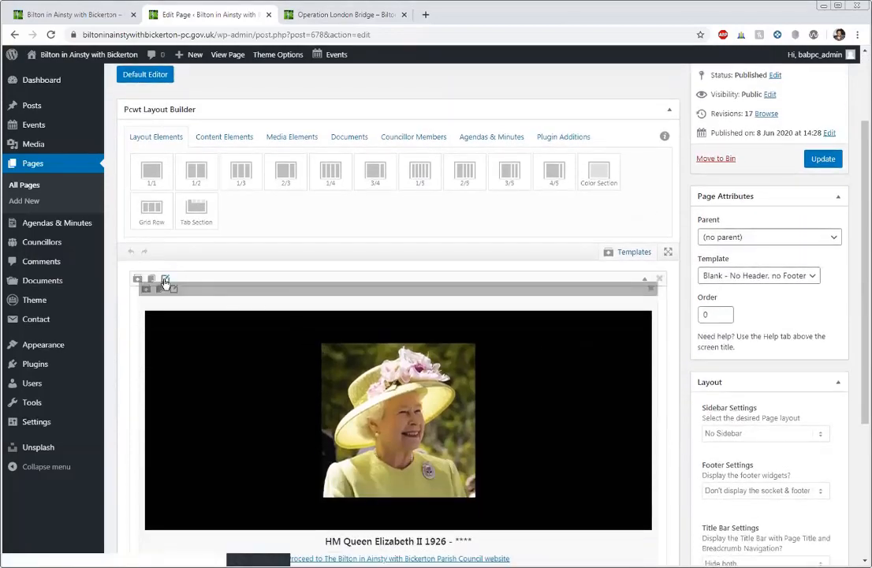
{"action": "left_click", "coordinate": [166, 281]}
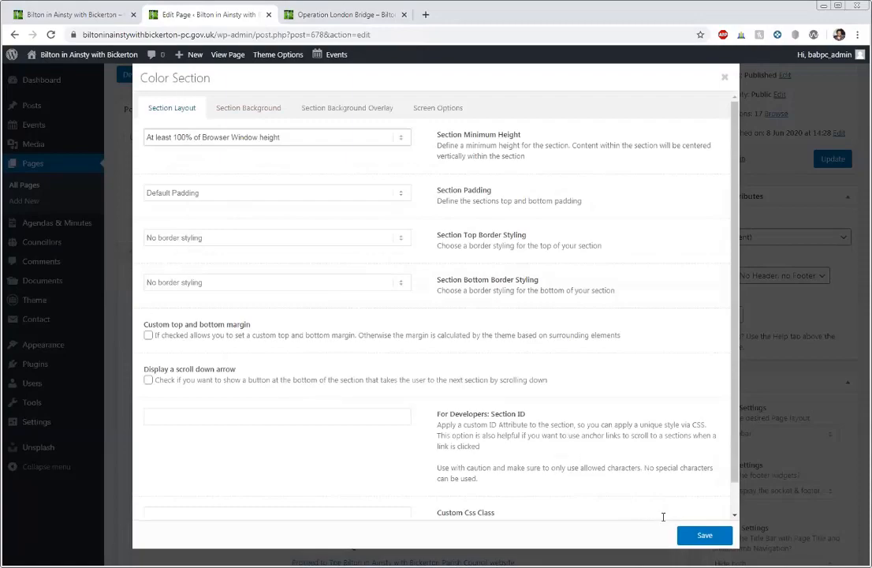
{"action": "left_click", "coordinate": [688, 532]}
{"action": "scroll", "coordinate": [753, 277], "scroll_direction": "down", "scroll_amount": 3}
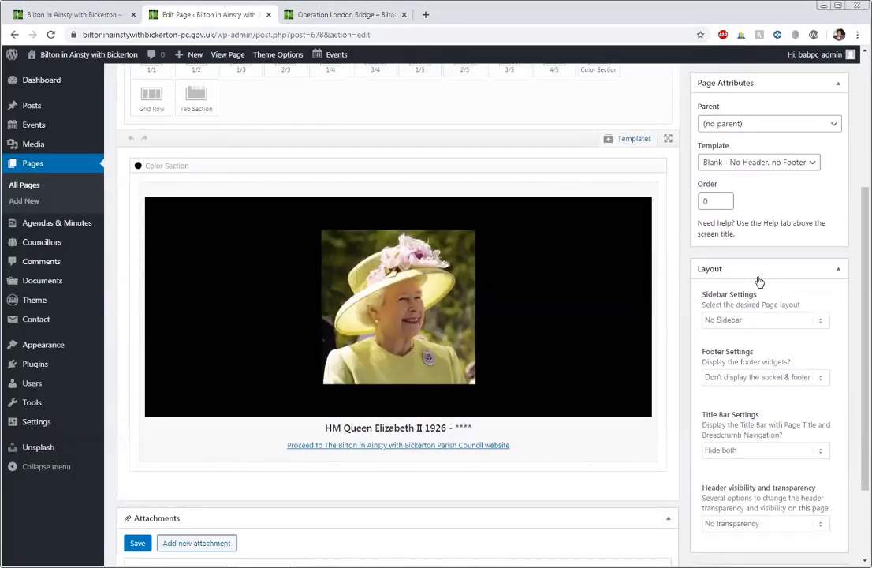
- Change the published page's status to Draft and update the page
{"action": "scroll", "coordinate": [758, 280], "scroll_direction": "up", "scroll_amount": 5}
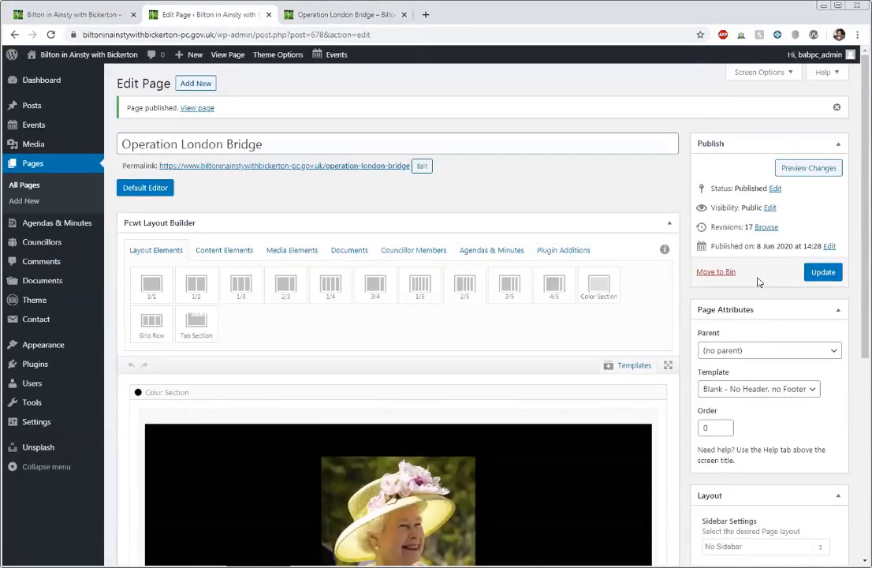
{"action": "left_click", "coordinate": [774, 188]}
{"action": "left_click", "coordinate": [734, 205]}
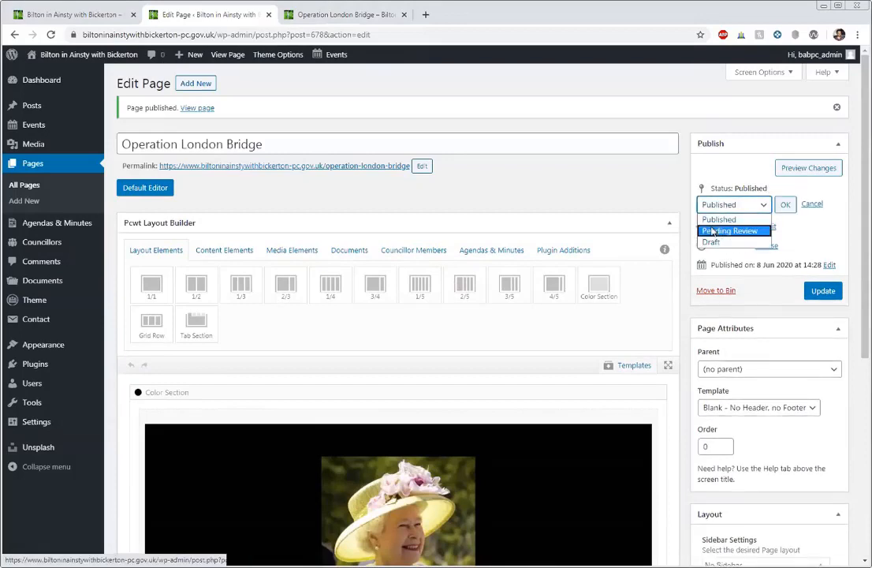
{"action": "left_click", "coordinate": [713, 243]}
{"action": "left_click", "coordinate": [785, 205]}
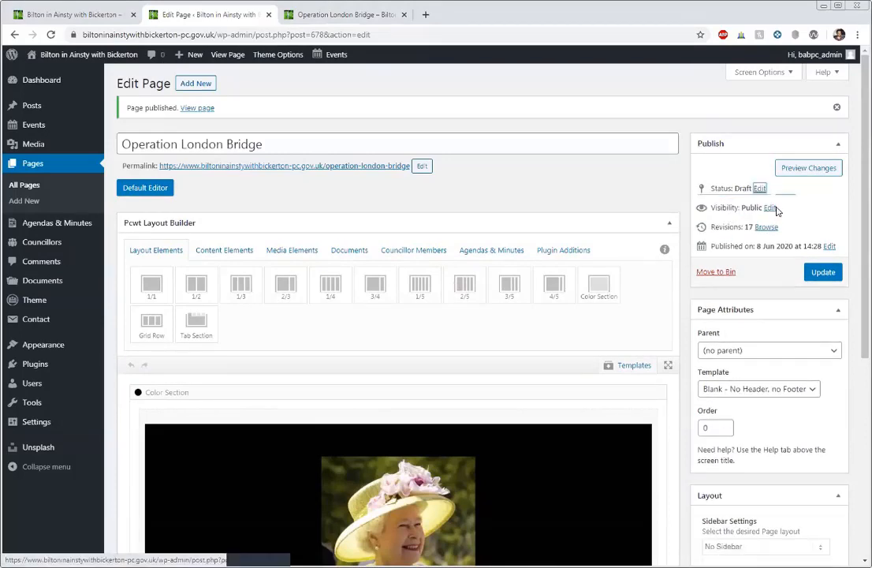
{"action": "left_click", "coordinate": [819, 272]}
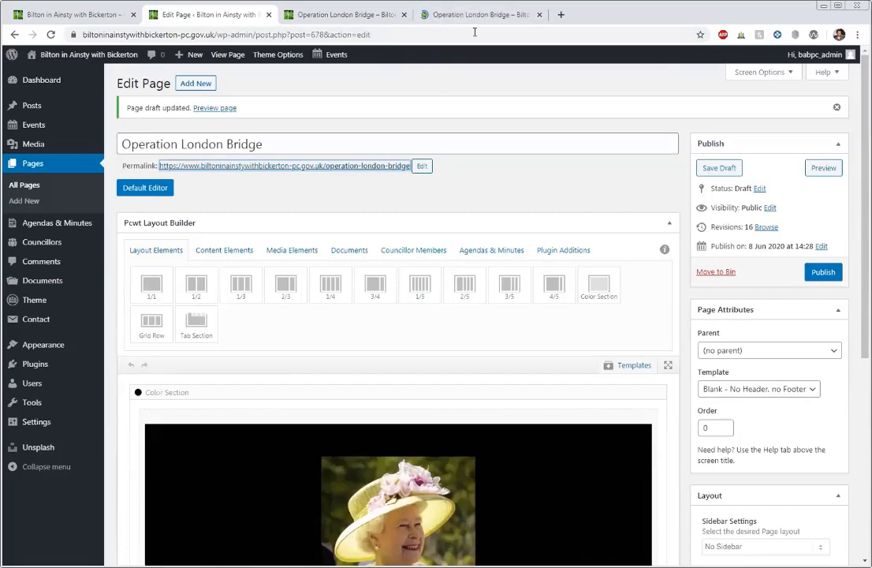
- View the newly opened page preview, close it and look over the earlier preview of the same page
{"action": "left_click", "coordinate": [487, 15]}
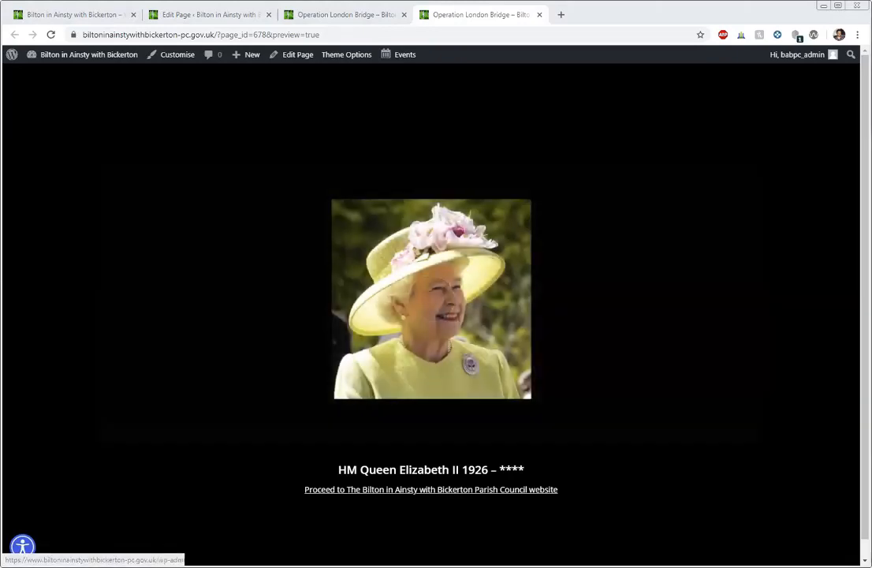
{"action": "middle_click", "coordinate": [440, 19]}
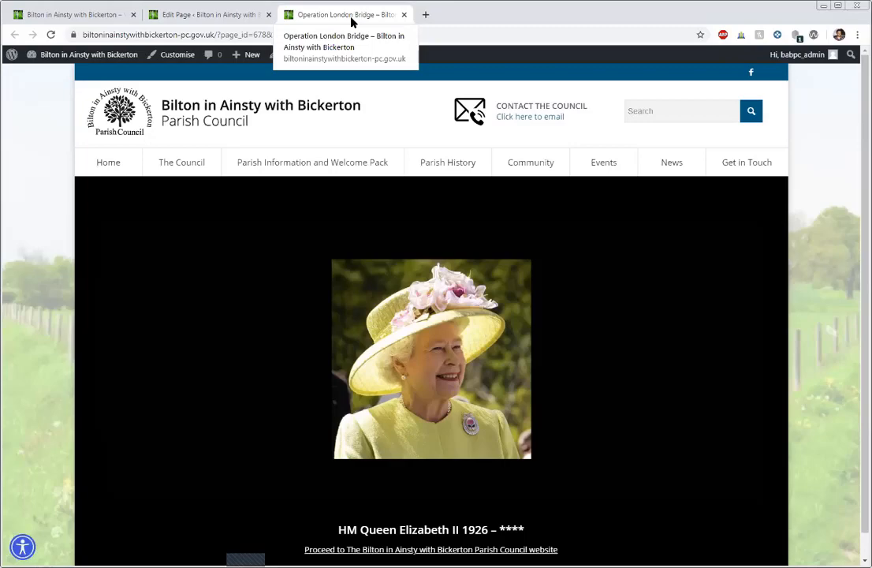
{"action": "scroll", "coordinate": [504, 191], "scroll_direction": "down", "scroll_amount": 2}
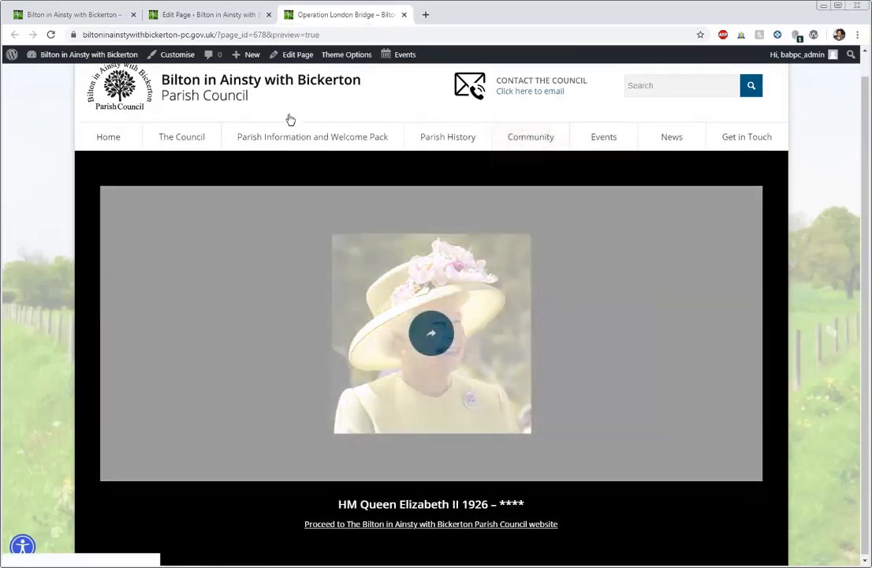
- Close the tribute page preview and start a new page from the list of all pages
{"action": "scroll", "coordinate": [290, 120], "scroll_direction": "up", "scroll_amount": 2}
{"action": "middle_click", "coordinate": [332, 16]}
{"action": "scroll", "coordinate": [491, 172], "scroll_direction": "down", "scroll_amount": 1}
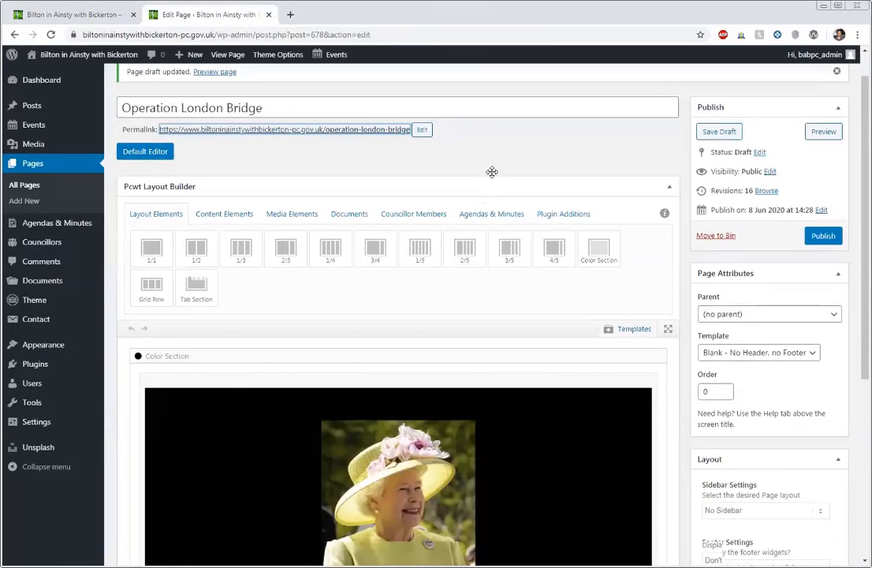
{"action": "scroll", "coordinate": [491, 172], "scroll_direction": "down", "scroll_amount": 2}
{"action": "scroll", "coordinate": [328, 215], "scroll_direction": "up", "scroll_amount": 3}
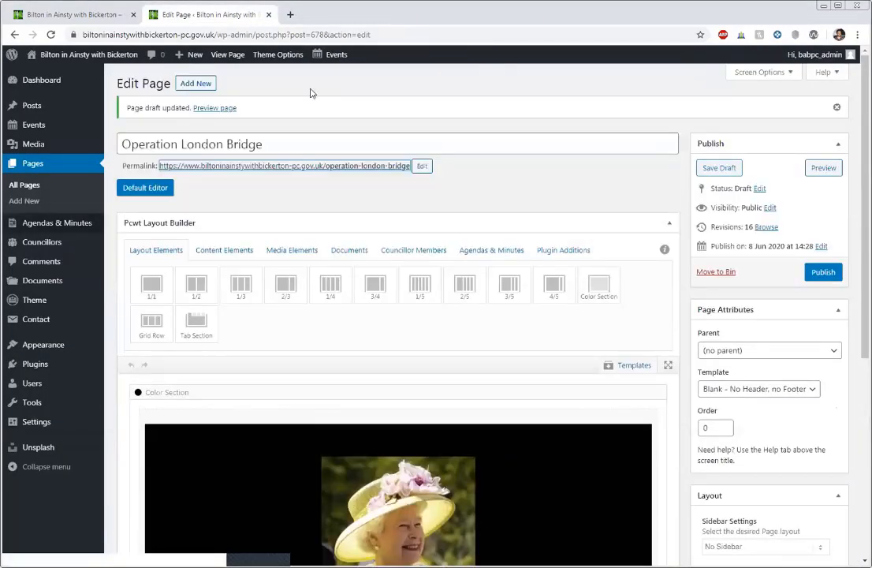
{"action": "left_click", "coordinate": [53, 190]}
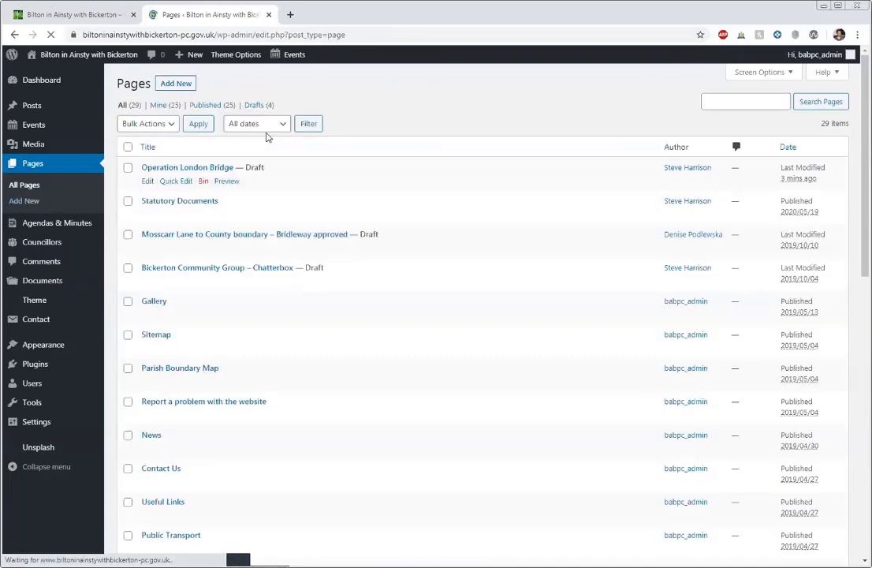
{"action": "left_click", "coordinate": [167, 84]}
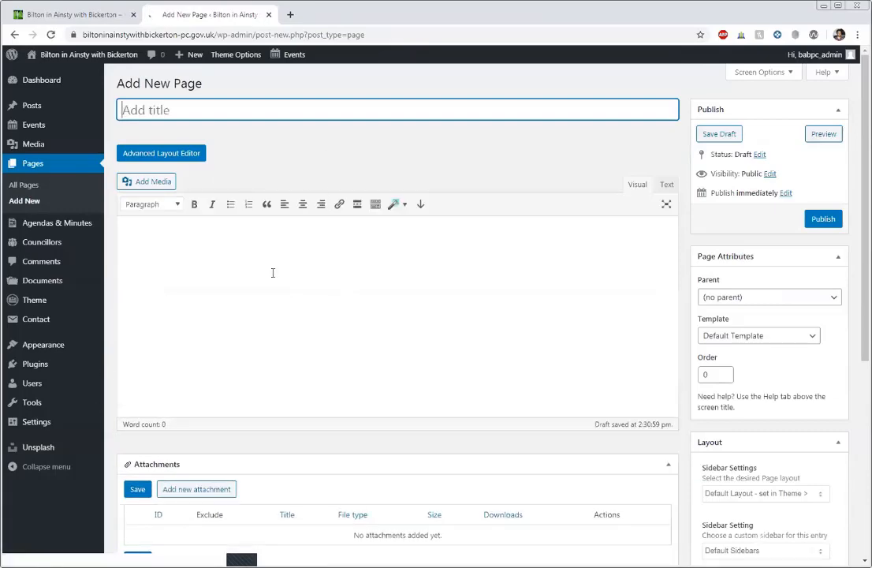
- Show the second row of text formatting tools and switch the new page to the Advanced Layout Editor
{"action": "left_click", "coordinate": [376, 203]}
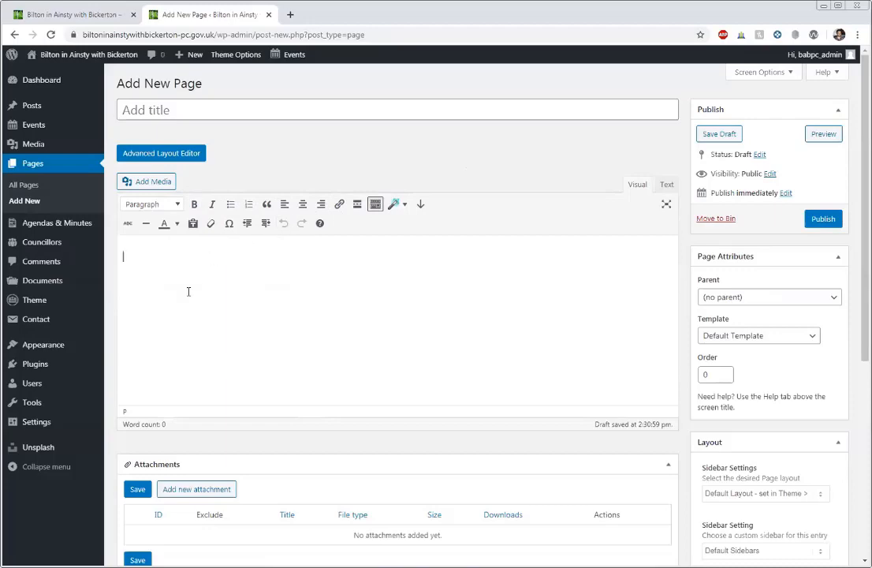
{"action": "left_click", "coordinate": [193, 153]}
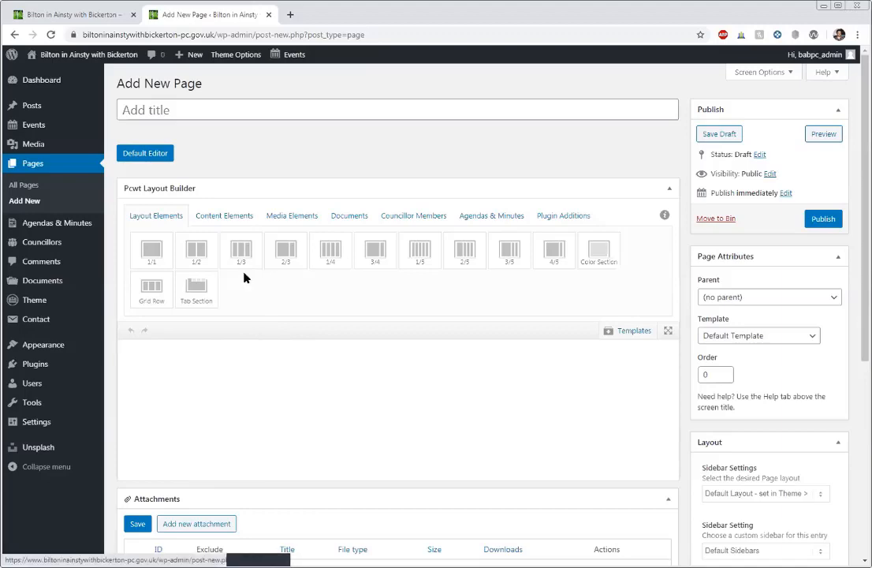
{"action": "left_click", "coordinate": [133, 150]}
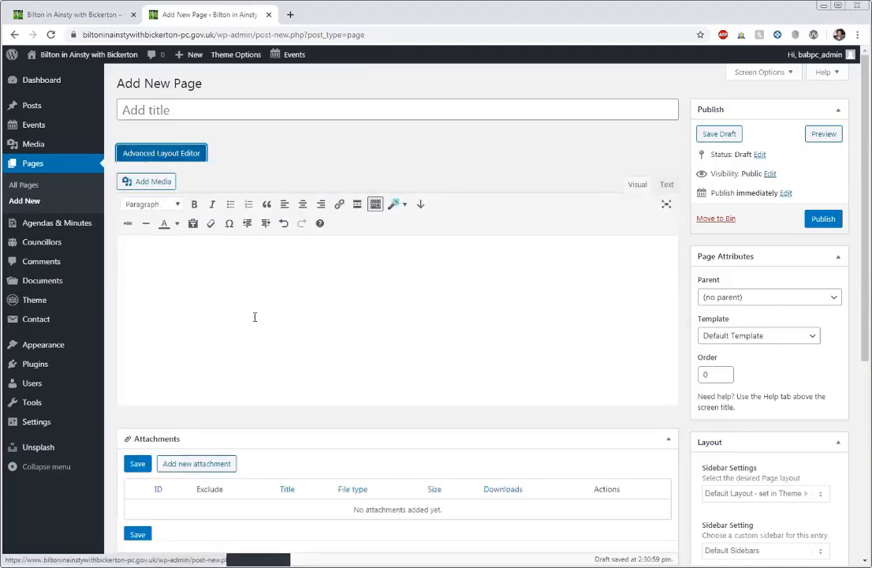
{"action": "left_click", "coordinate": [164, 149]}
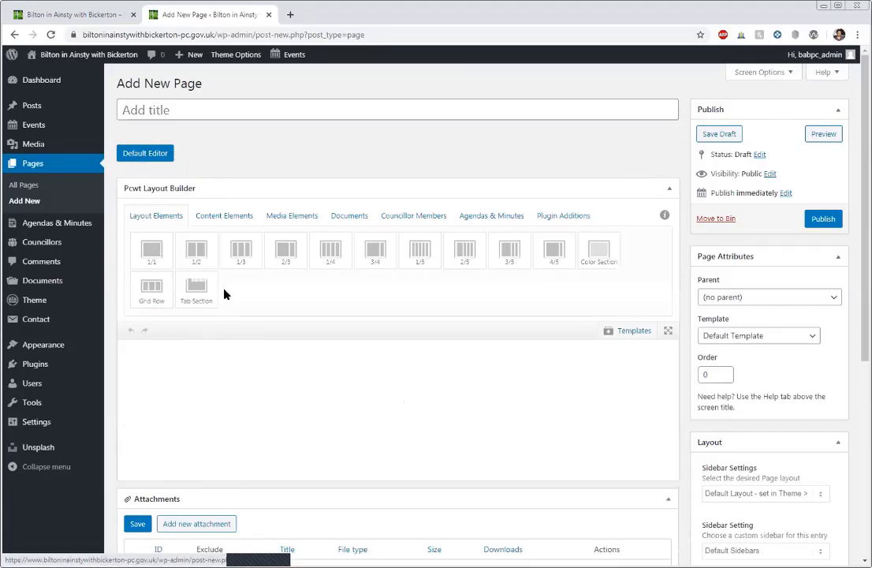
- Place three 1/3 columns side by side in the empty layout of the new page
{"action": "scroll", "coordinate": [513, 359], "scroll_direction": "down", "scroll_amount": 1}
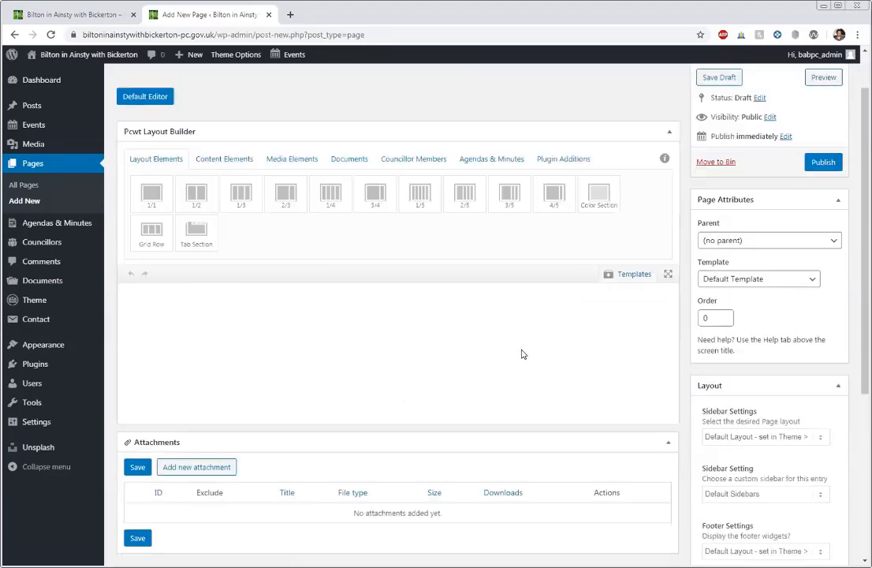
{"action": "scroll", "coordinate": [519, 351], "scroll_direction": "up", "scroll_amount": 1}
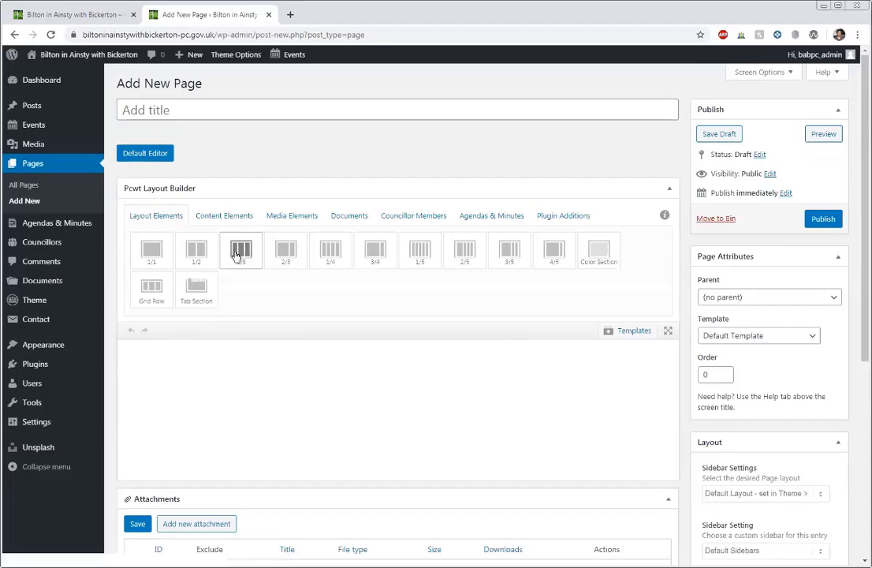
{"action": "left_click_drag", "start_coordinate": [237, 255], "coordinate": [181, 362]}
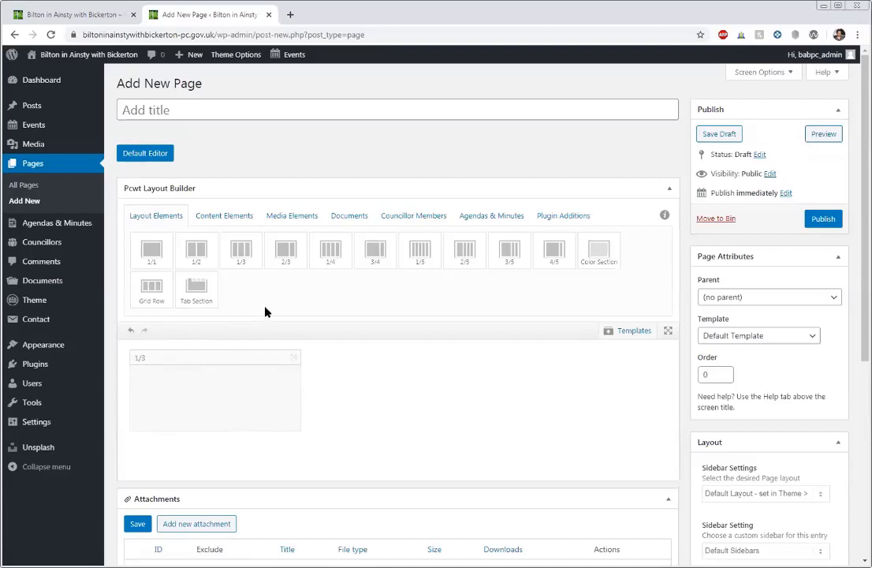
{"action": "left_click_drag", "start_coordinate": [241, 251], "coordinate": [540, 403]}
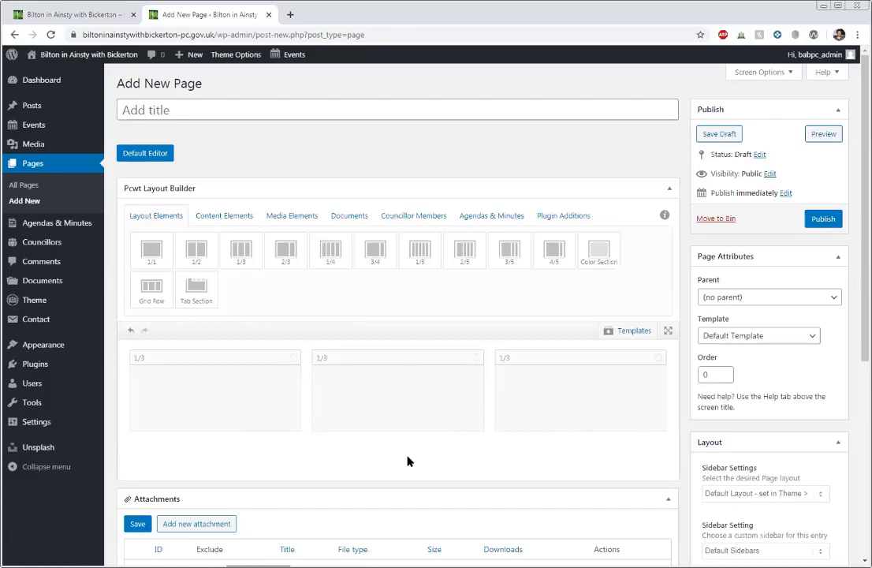
{"action": "scroll", "coordinate": [408, 461], "scroll_direction": "down", "scroll_amount": 1}
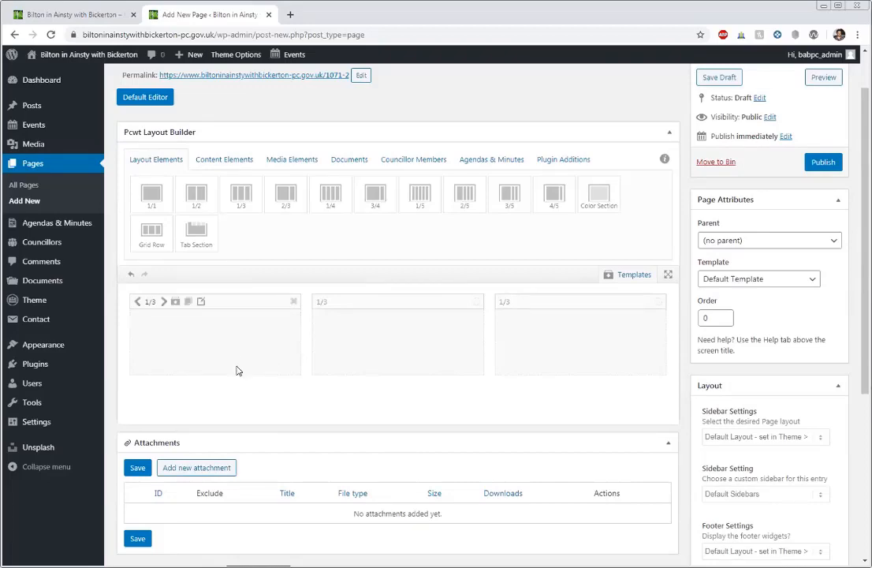
{"action": "scroll", "coordinate": [213, 399], "scroll_direction": "up", "scroll_amount": 2}
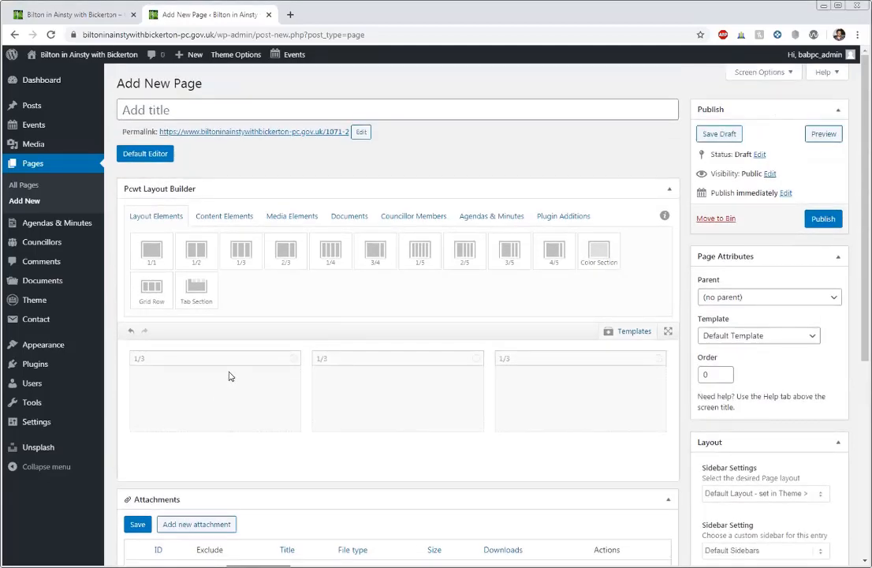
- Examine the layout builder's content, media, documents, councillor, agendas and plugin elements and the matching site admin sections
{"action": "scroll", "coordinate": [241, 352], "scroll_direction": "down", "scroll_amount": 2}
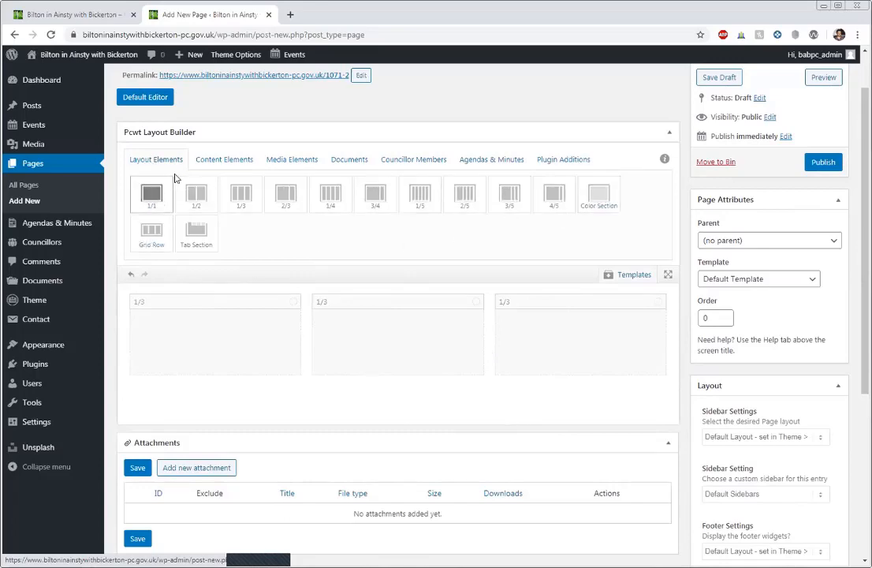
{"action": "left_click", "coordinate": [216, 162]}
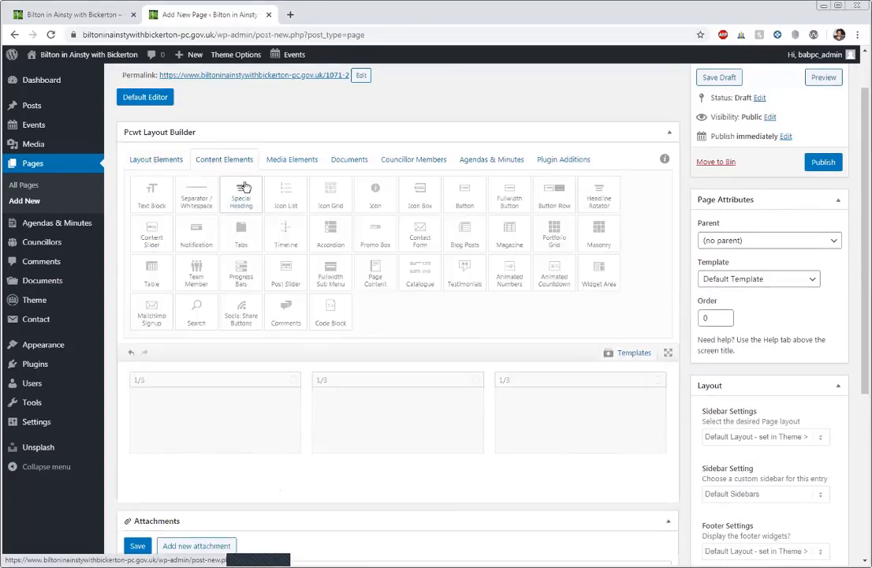
{"action": "left_click", "coordinate": [279, 163]}
{"action": "left_click", "coordinate": [343, 162]}
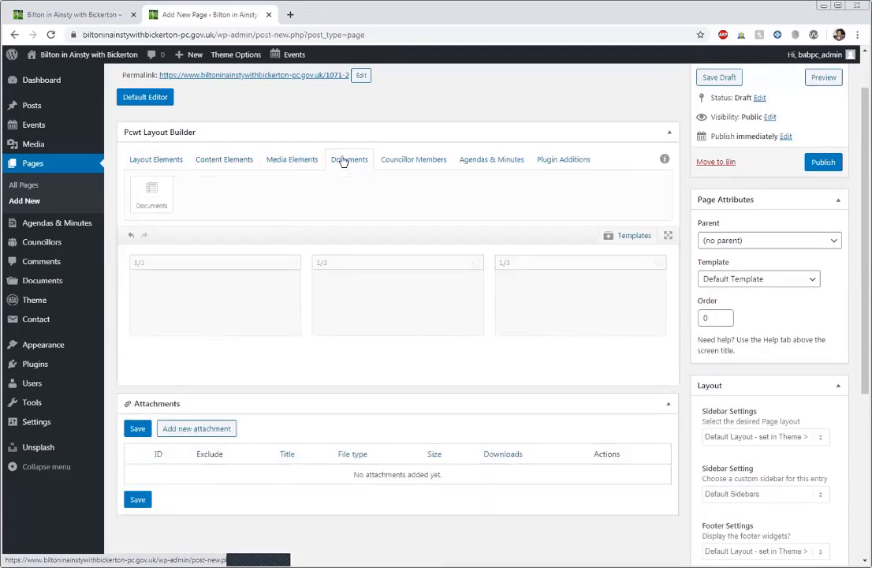
{"action": "mouse_move", "coordinate": [49, 281]}
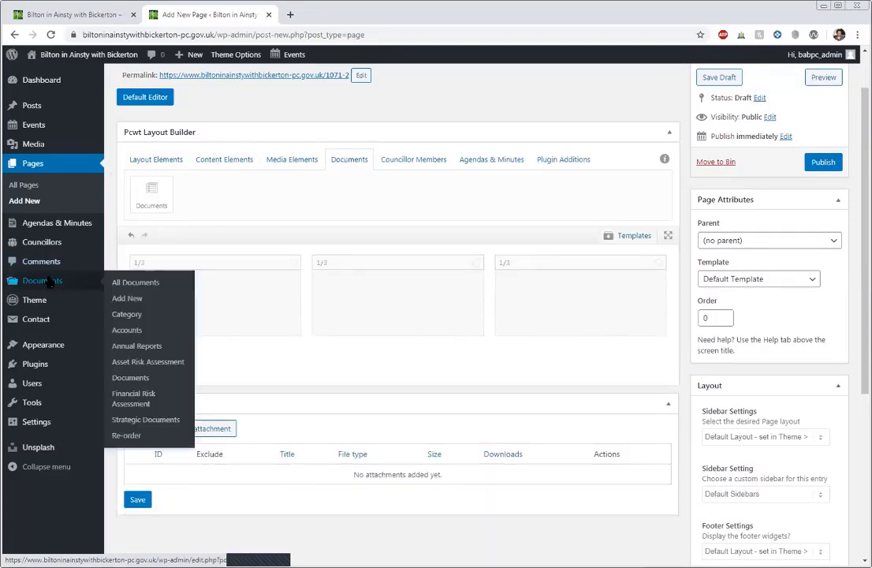
{"action": "left_click", "coordinate": [427, 163]}
{"action": "mouse_move", "coordinate": [49, 244]}
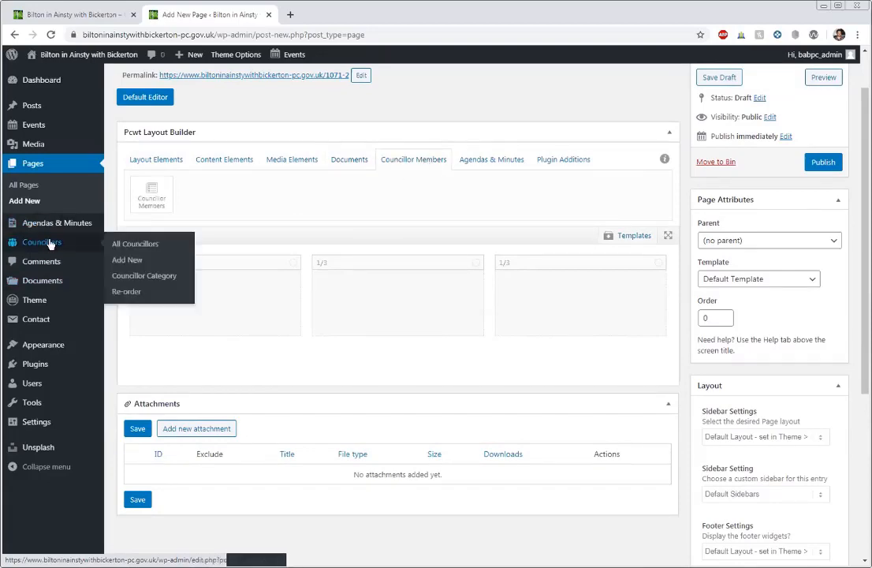
{"action": "left_click", "coordinate": [517, 163]}
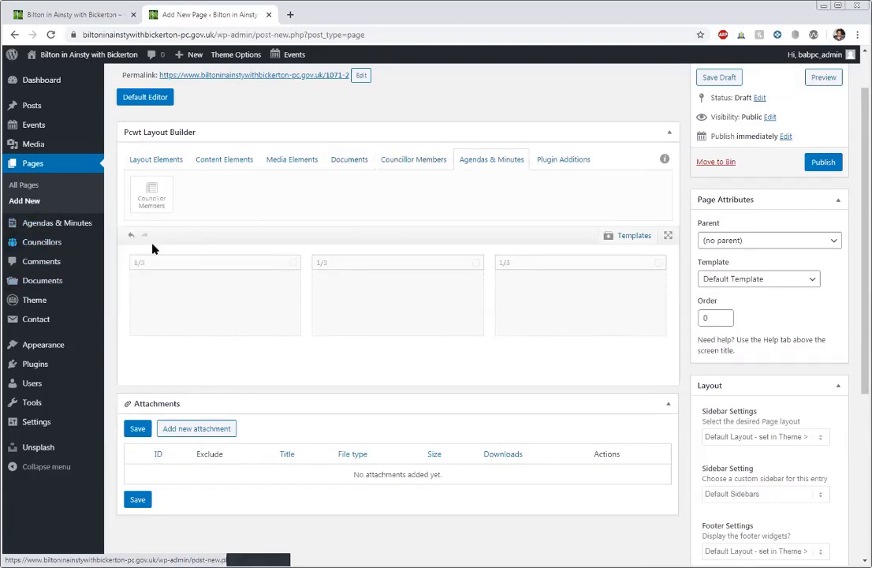
{"action": "mouse_move", "coordinate": [74, 222]}
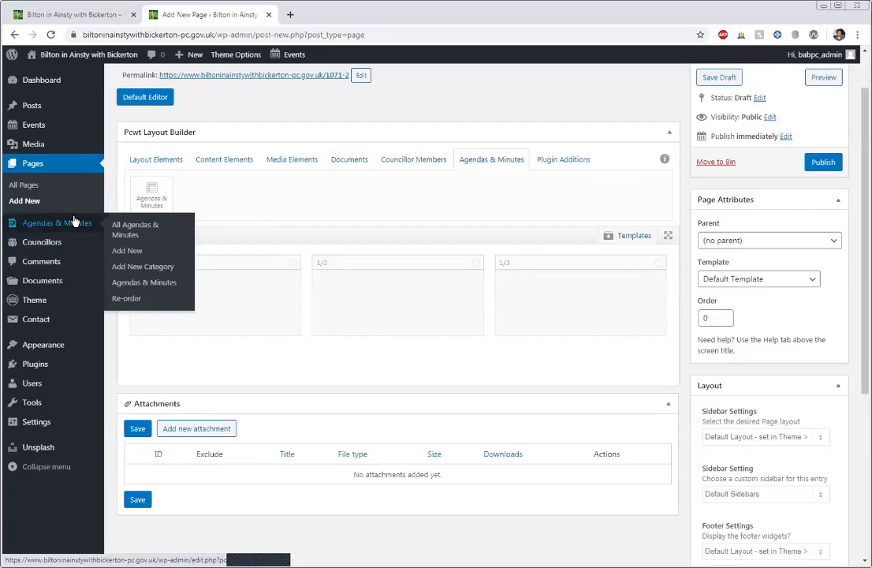
{"action": "left_click", "coordinate": [556, 167]}
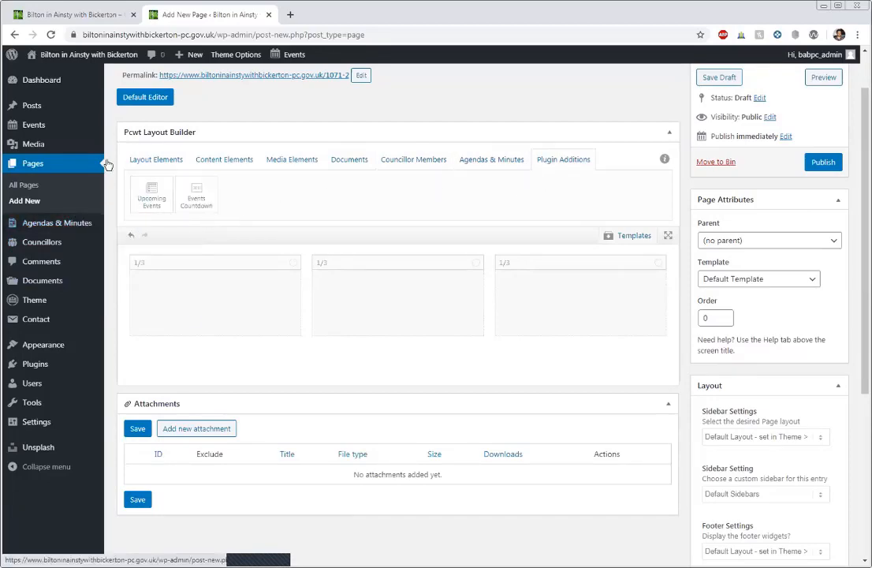
{"action": "mouse_move", "coordinate": [50, 128]}
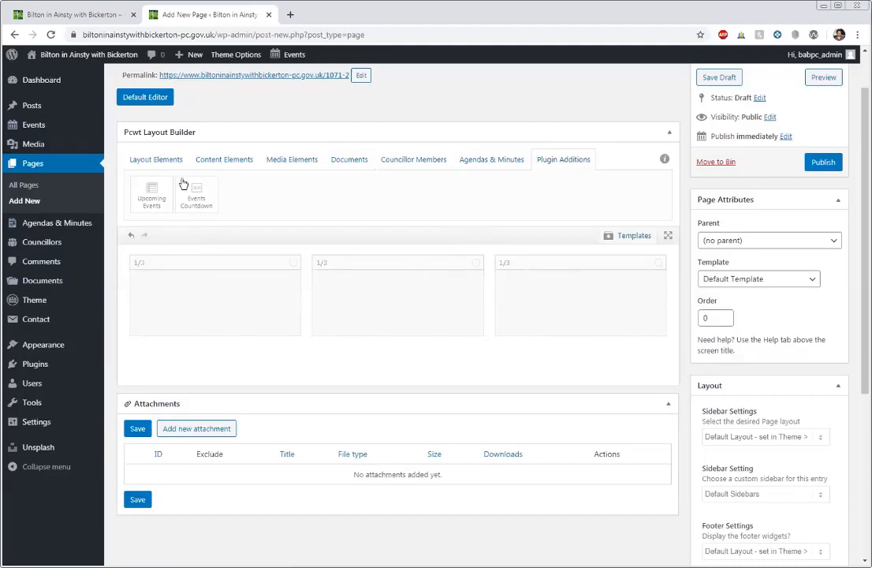
- Add a Special Heading and a Text Block to the first 1/3 column and clone the text block twice
{"action": "left_click", "coordinate": [207, 166]}
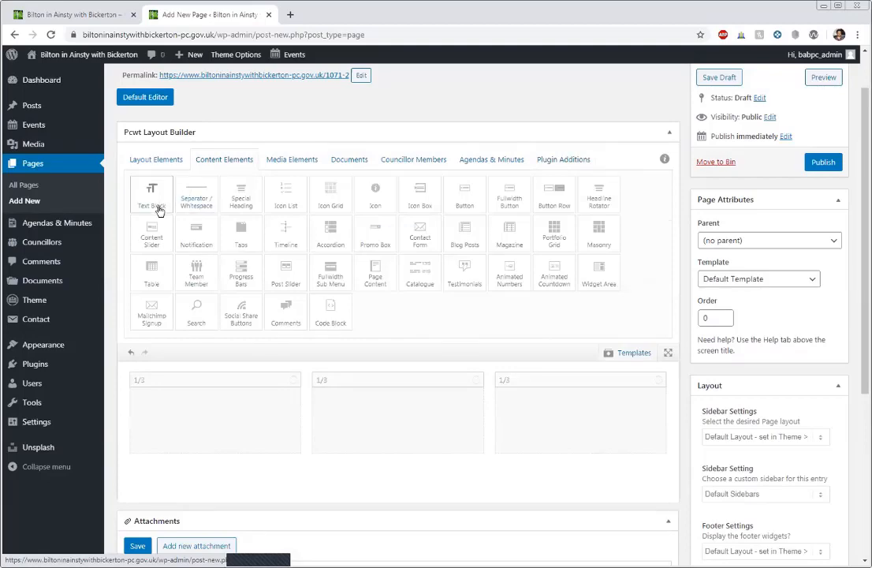
{"action": "scroll", "coordinate": [162, 195], "scroll_direction": "down", "scroll_amount": 1}
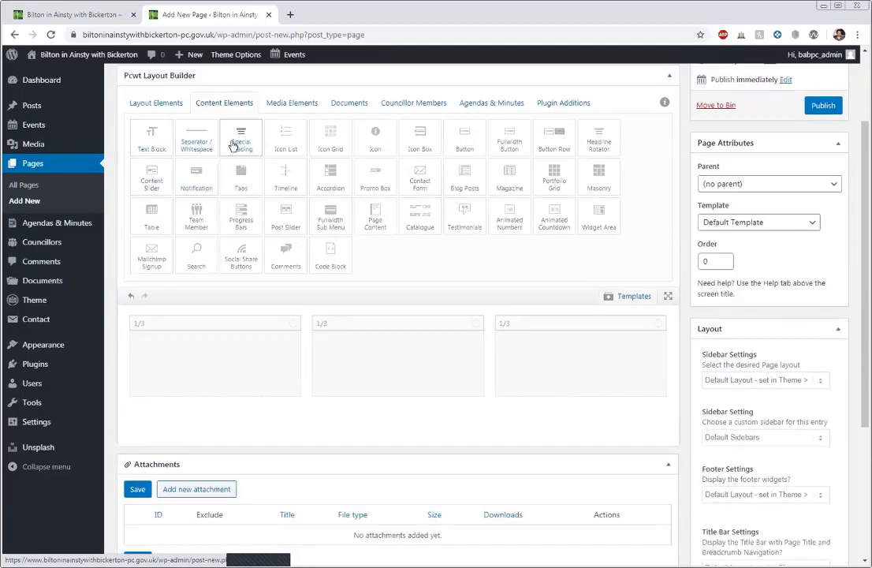
{"action": "left_click_drag", "start_coordinate": [235, 142], "coordinate": [166, 402]}
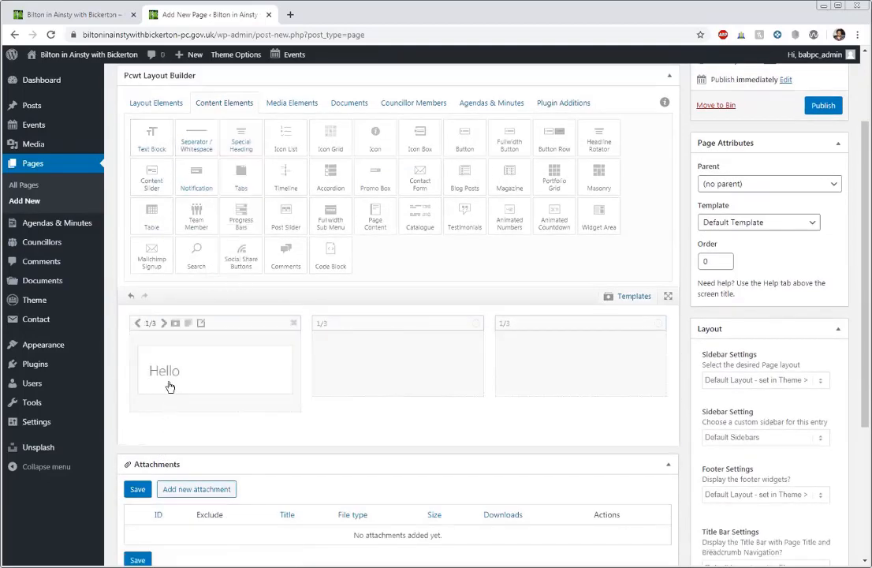
{"action": "left_click_drag", "start_coordinate": [150, 142], "coordinate": [175, 406]}
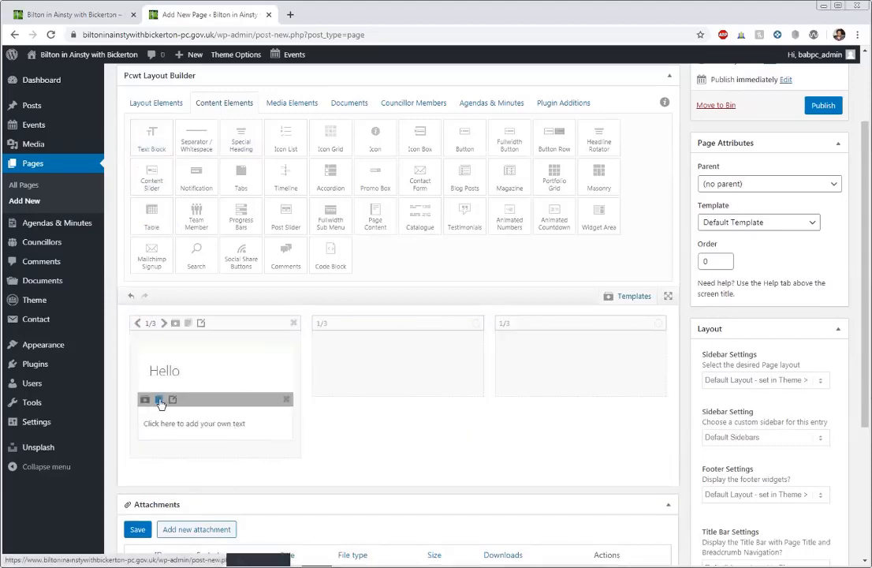
{"action": "left_click", "coordinate": [159, 401]}
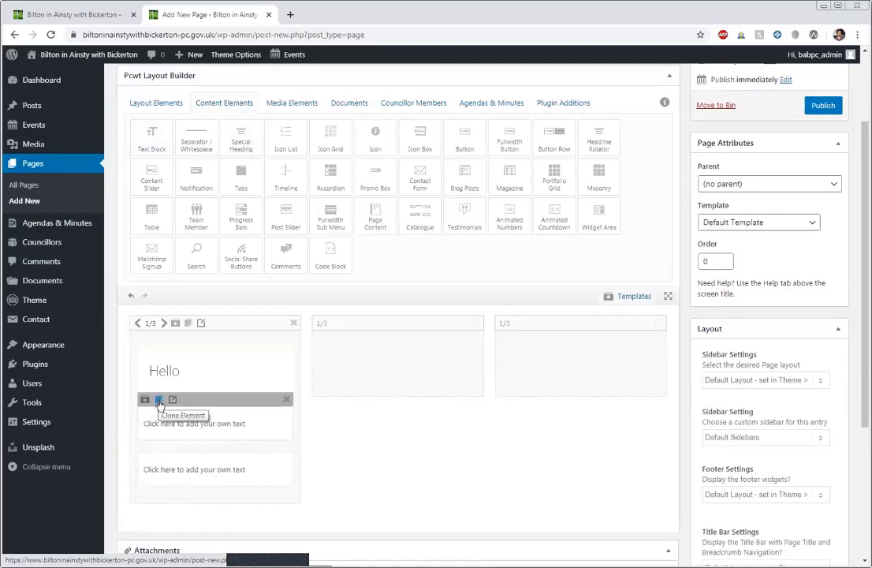
{"action": "left_click", "coordinate": [158, 401]}
{"action": "scroll", "coordinate": [187, 490], "scroll_direction": "down", "scroll_amount": 1}
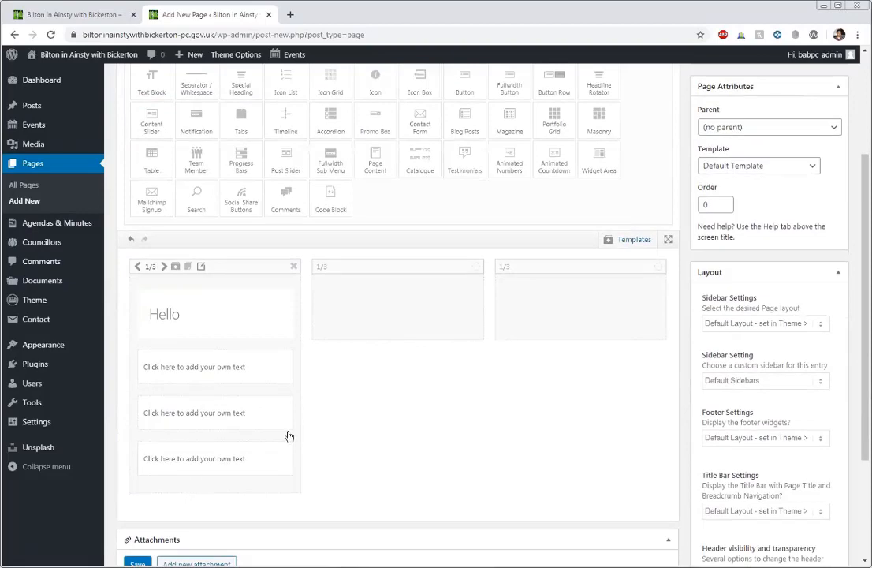
- Delete the two empty 1/3 columns and clone the filled first column twice to complete the row
{"action": "left_click", "coordinate": [476, 267]}
{"action": "left_click", "coordinate": [476, 266]}
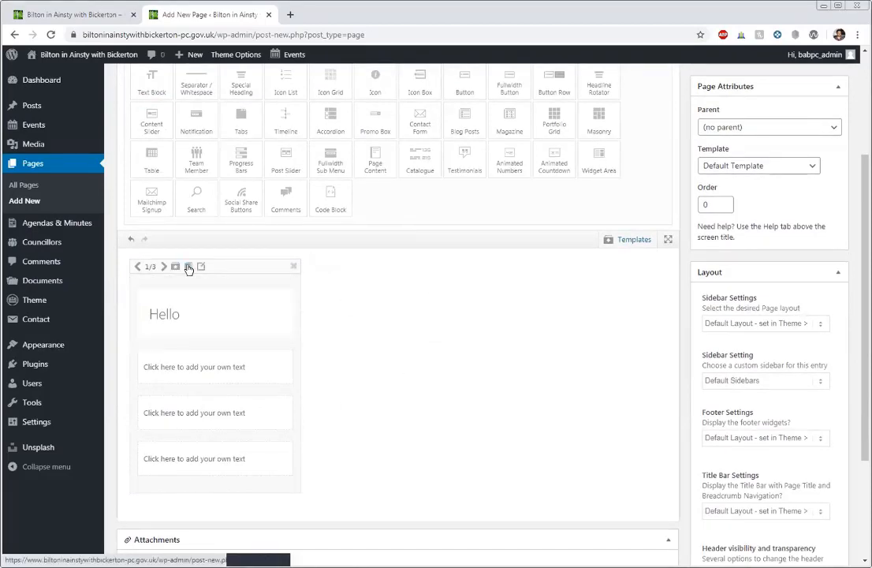
{"action": "left_click", "coordinate": [189, 267]}
{"action": "left_click", "coordinate": [188, 268]}
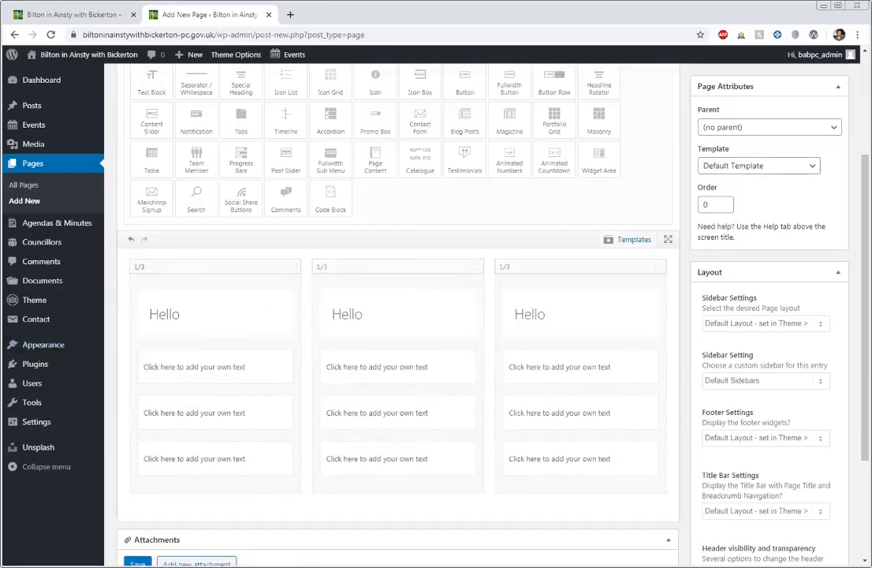
- Title the new page "Test page" and publish it
{"action": "scroll", "coordinate": [486, 411], "scroll_direction": "up", "scroll_amount": 3}
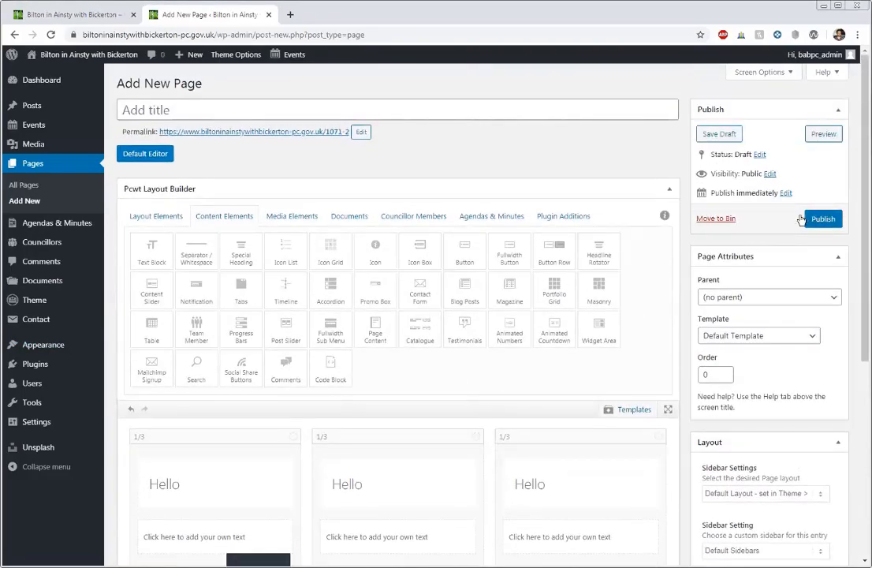
{"action": "left_click", "coordinate": [168, 115]}
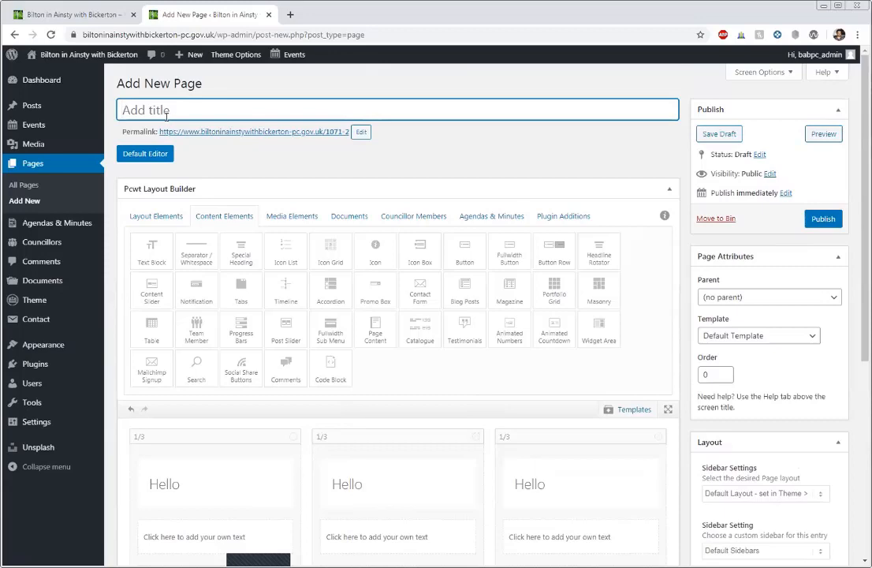
{"action": "type", "text": "Test page"}
{"action": "left_click", "coordinate": [823, 219]}
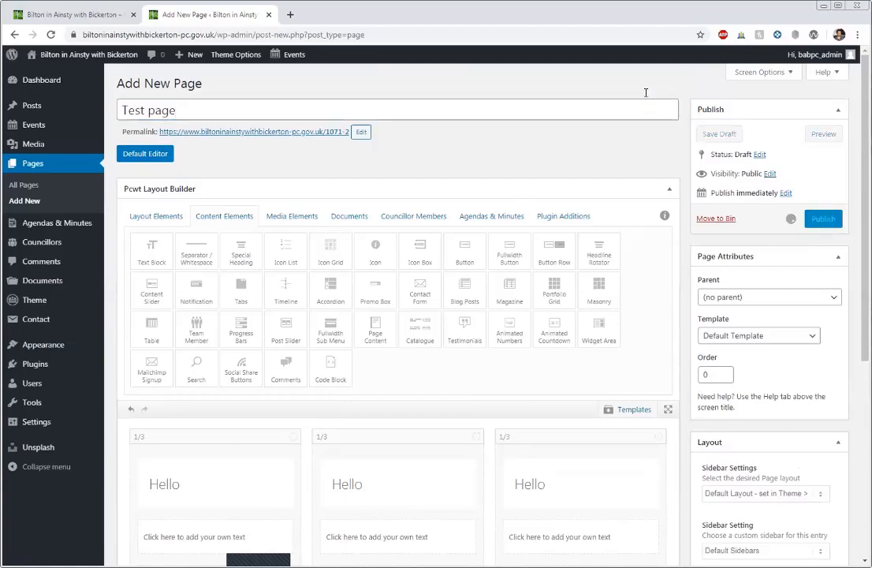
{"action": "scroll", "coordinate": [523, 209], "scroll_direction": "down", "scroll_amount": 2}
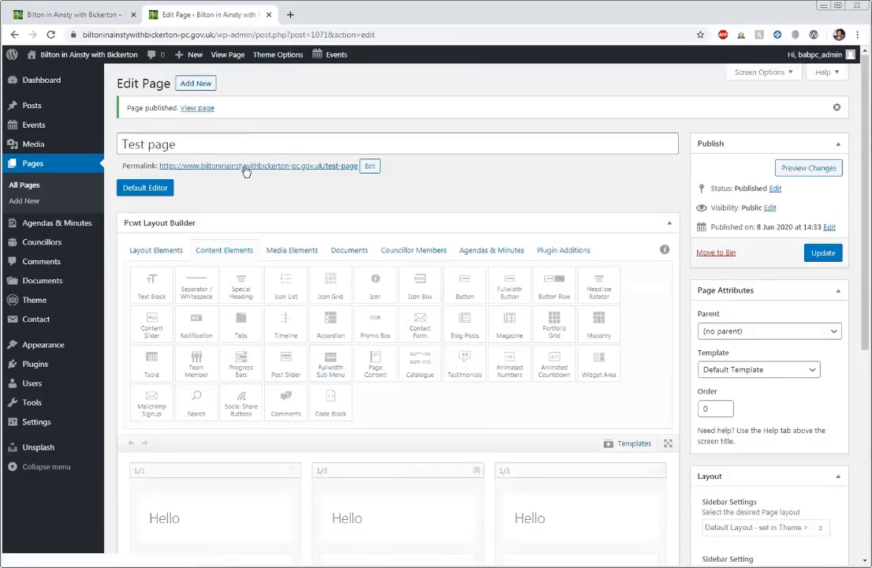
- Open the published Test page in a separate tab and compare its sidebar with the page's layout settings in the editor
{"action": "middle_click", "coordinate": [245, 165]}
{"action": "left_click", "coordinate": [294, 16]}
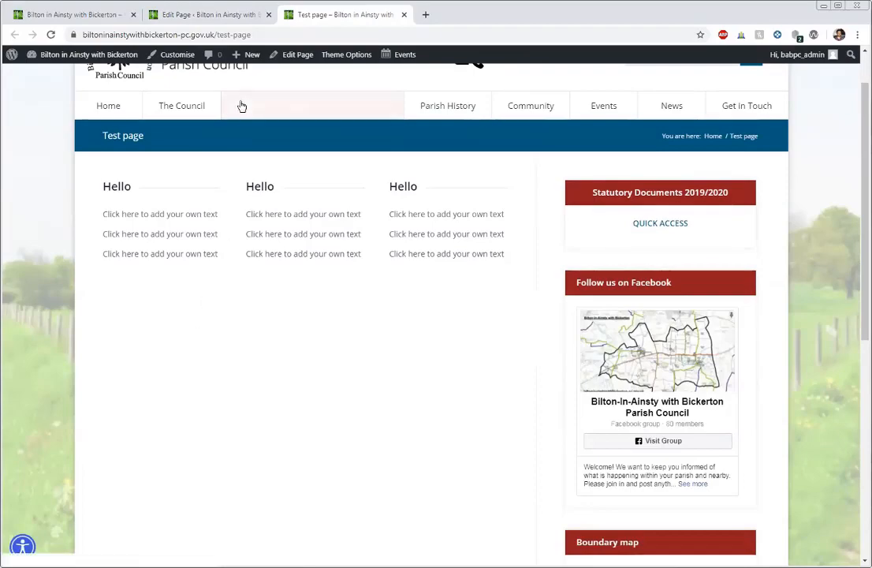
{"action": "scroll", "coordinate": [220, 383], "scroll_direction": "up", "scroll_amount": 1}
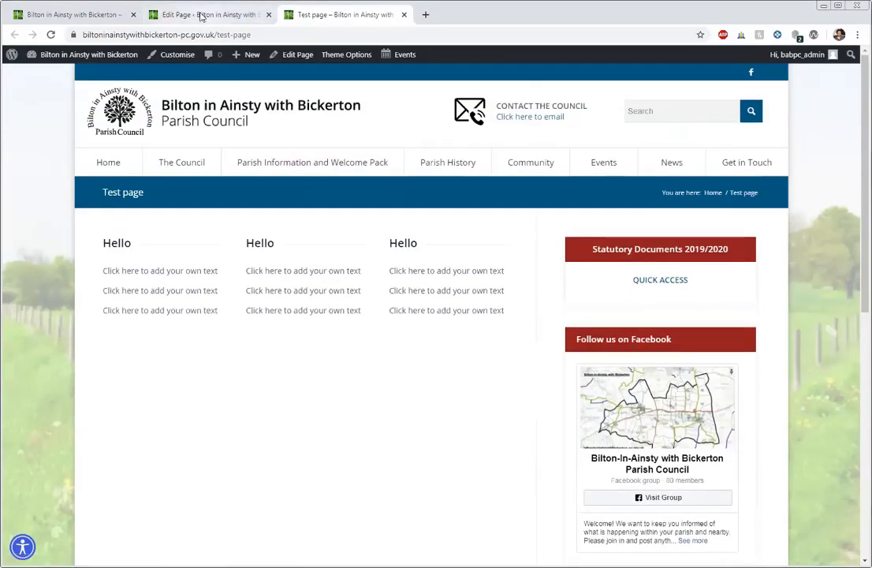
{"action": "left_click", "coordinate": [201, 16]}
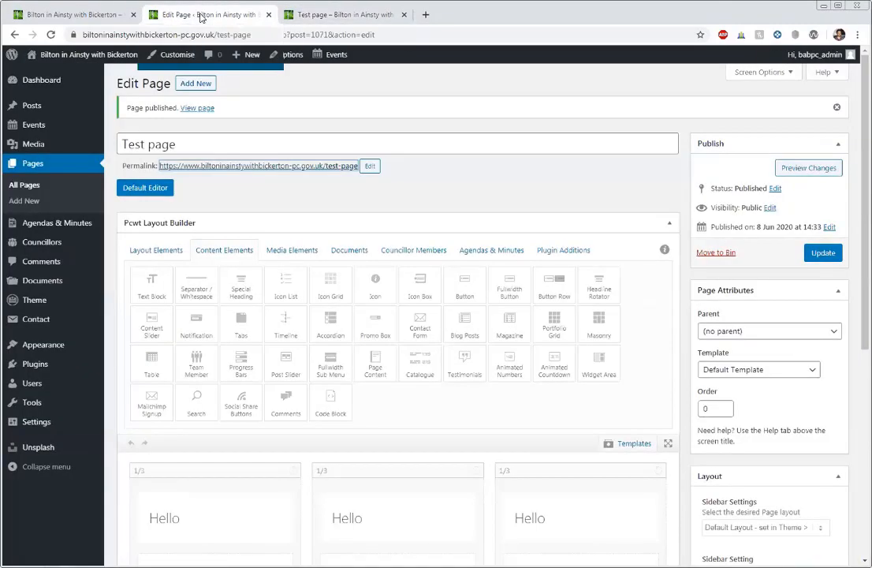
{"action": "scroll", "coordinate": [376, 175], "scroll_direction": "down", "scroll_amount": 2}
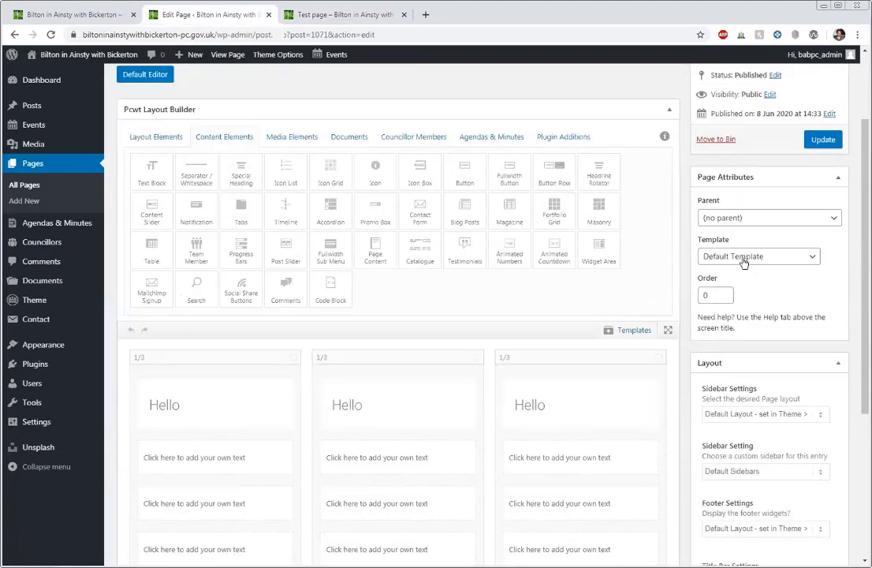
{"action": "scroll", "coordinate": [735, 261], "scroll_direction": "down", "scroll_amount": 2}
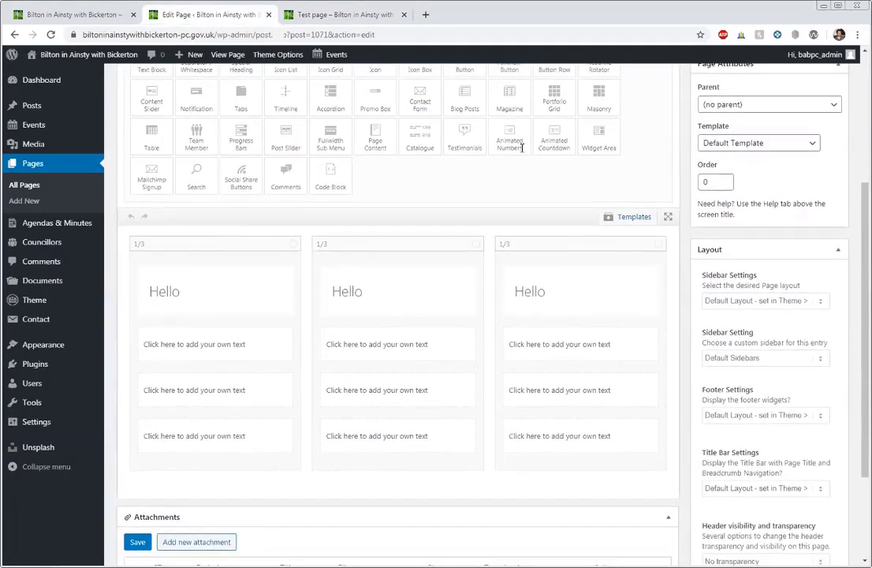
{"action": "left_click", "coordinate": [326, 16]}
{"action": "scroll", "coordinate": [616, 260], "scroll_direction": "down", "scroll_amount": 8}
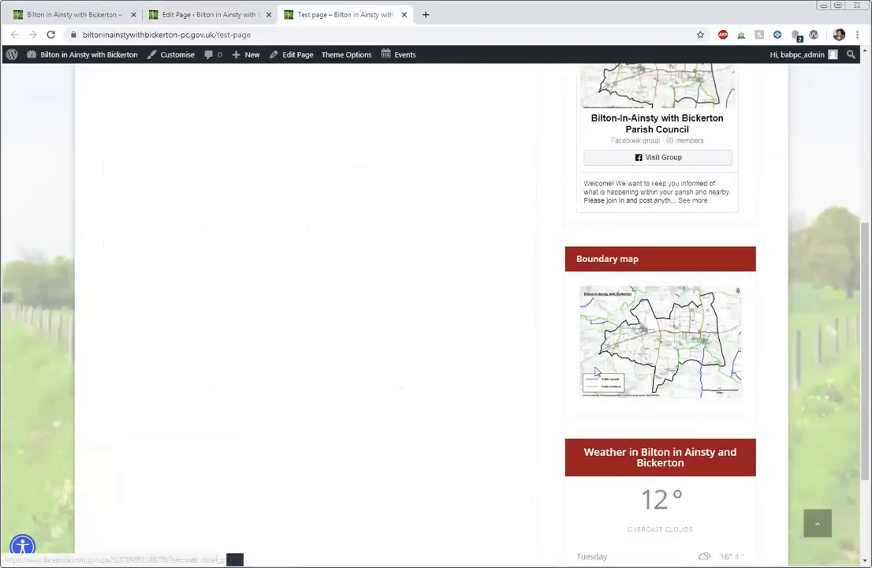
{"action": "scroll", "coordinate": [606, 369], "scroll_direction": "up", "scroll_amount": 10}
- Set the Test page's sidebar layout to No Sidebar and update the page
{"action": "left_click", "coordinate": [237, 16]}
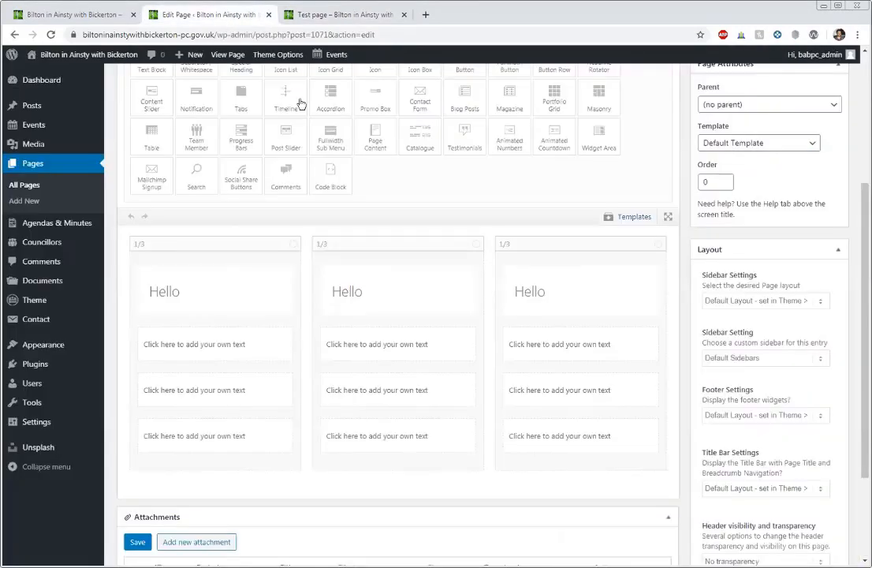
{"action": "left_click", "coordinate": [747, 307]}
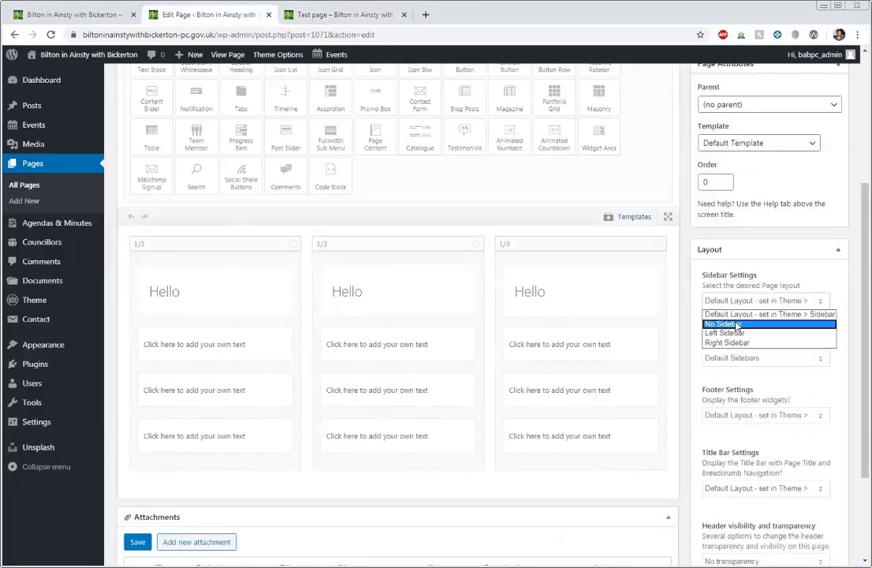
{"action": "left_click", "coordinate": [730, 324]}
{"action": "scroll", "coordinate": [740, 315], "scroll_direction": "up", "scroll_amount": 3}
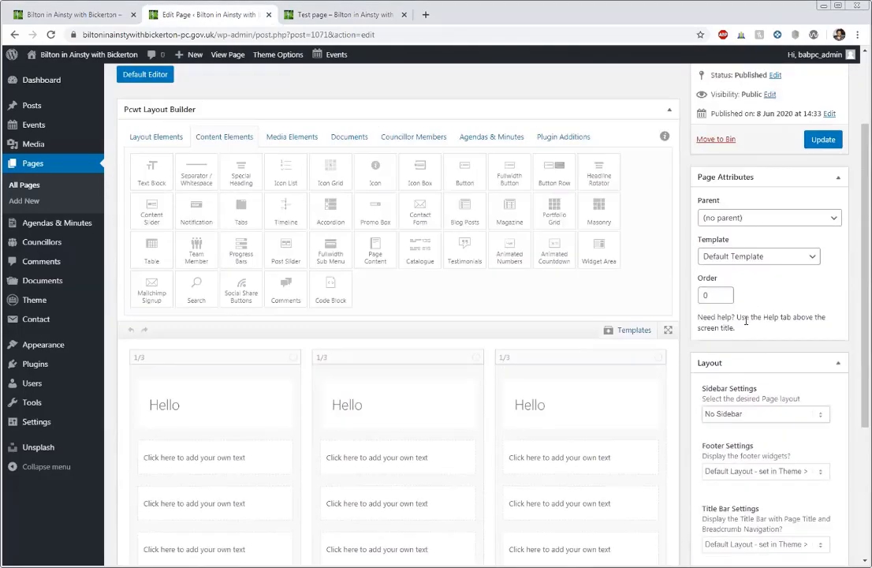
{"action": "scroll", "coordinate": [715, 394], "scroll_direction": "up", "scroll_amount": 2}
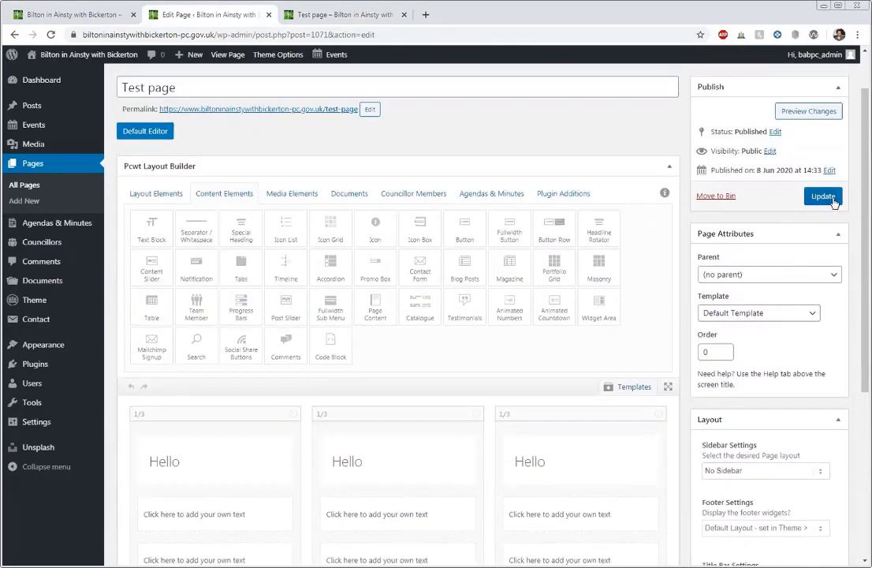
{"action": "left_click", "coordinate": [824, 195]}
- Reload the live Test page to check its layout without the sidebar
{"action": "left_click", "coordinate": [344, 14]}
{"action": "right_click", "coordinate": [161, 274]}
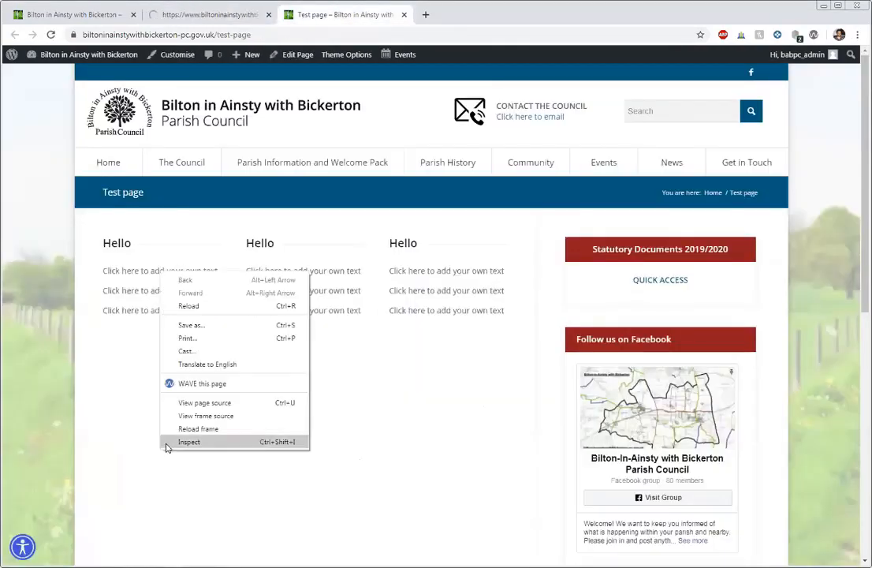
{"action": "left_click", "coordinate": [197, 307]}
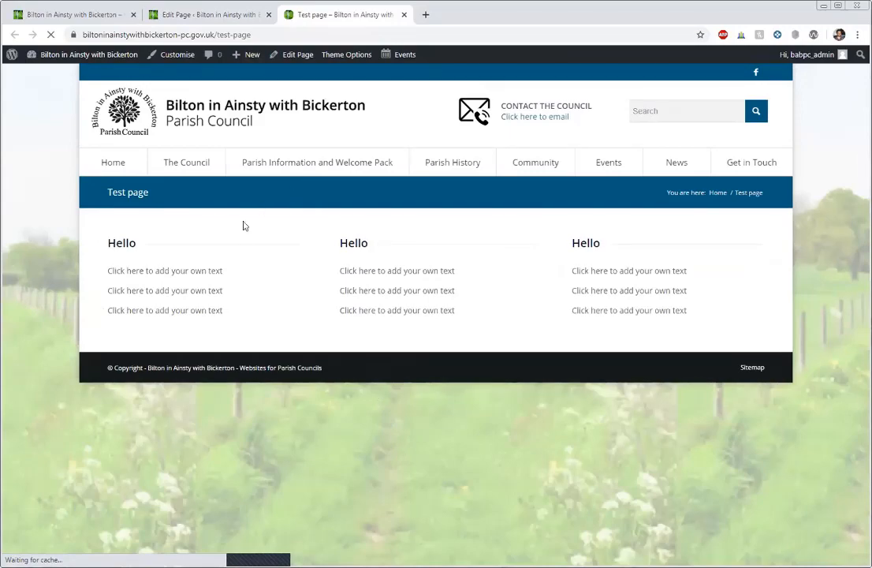
- Open the first column's Special Heading for editing in the layout builder and review the available heading types
{"action": "left_click", "coordinate": [197, 16]}
{"action": "scroll", "coordinate": [165, 433], "scroll_direction": "down", "scroll_amount": 5}
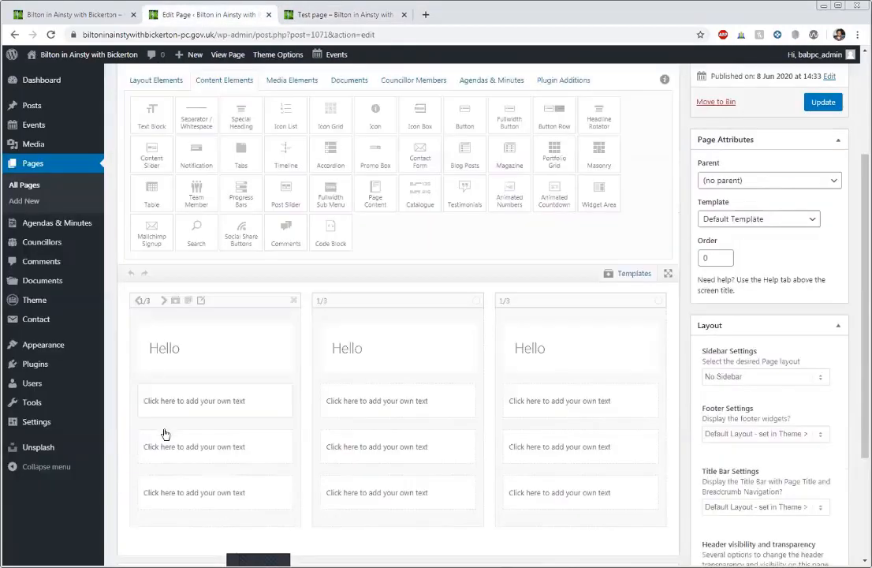
{"action": "left_click", "coordinate": [200, 349]}
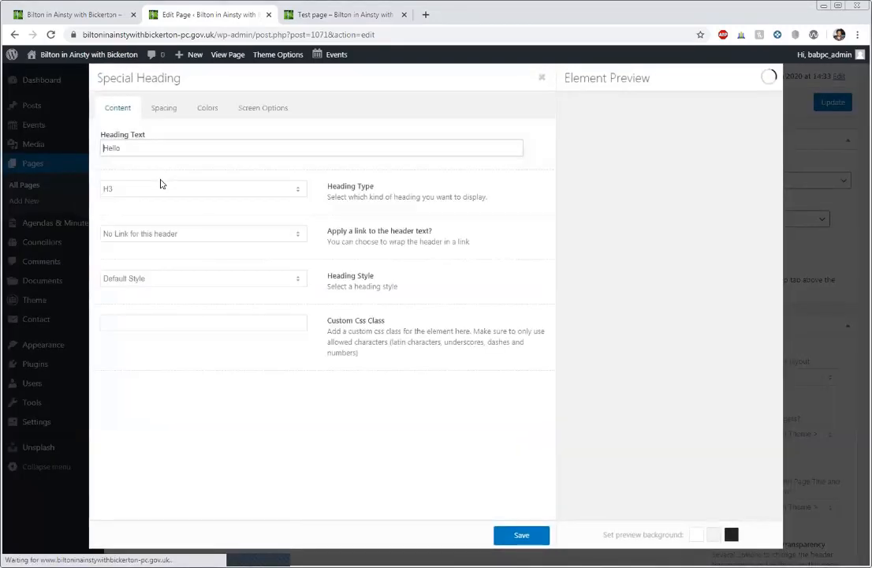
{"action": "left_click", "coordinate": [155, 193]}
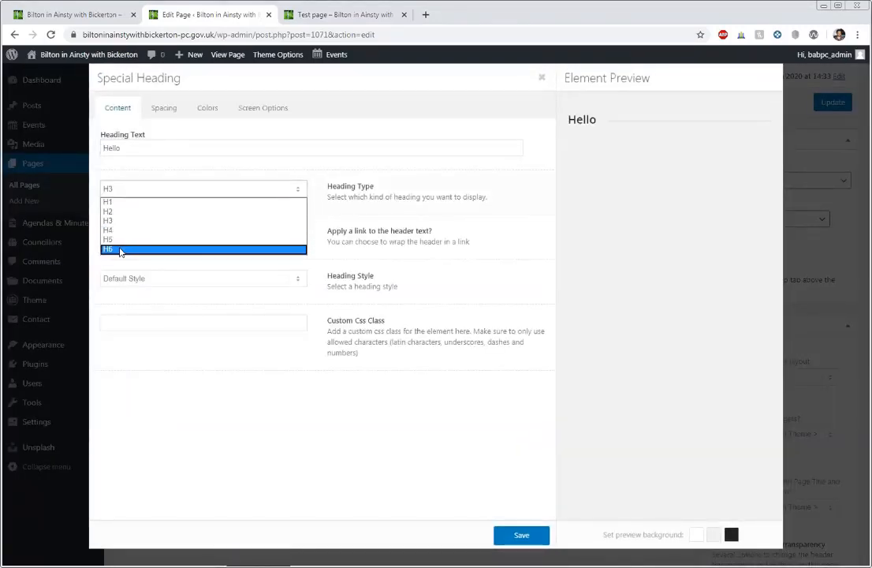
{"action": "left_click", "coordinate": [170, 391]}
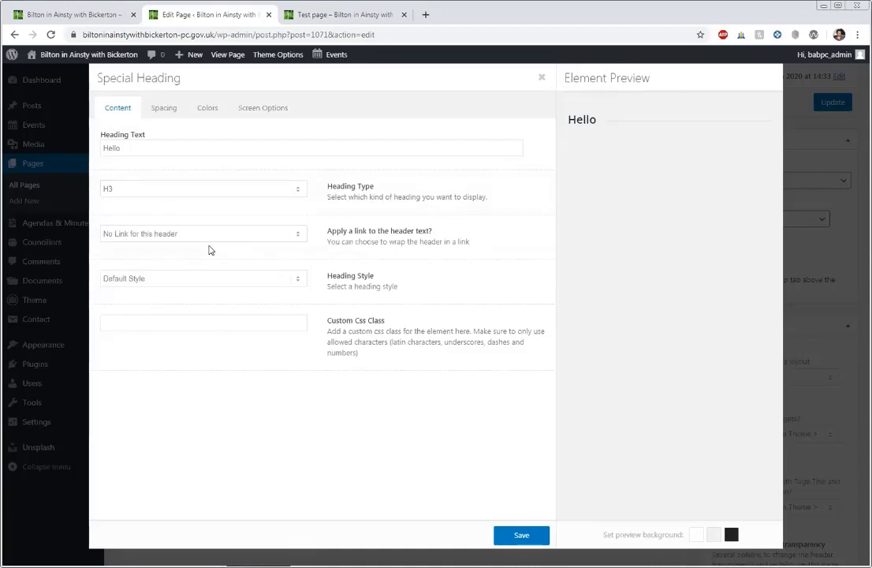
- Try Heading Style Modern (left) on the heading and return it to Default Style
{"action": "left_click", "coordinate": [213, 281]}
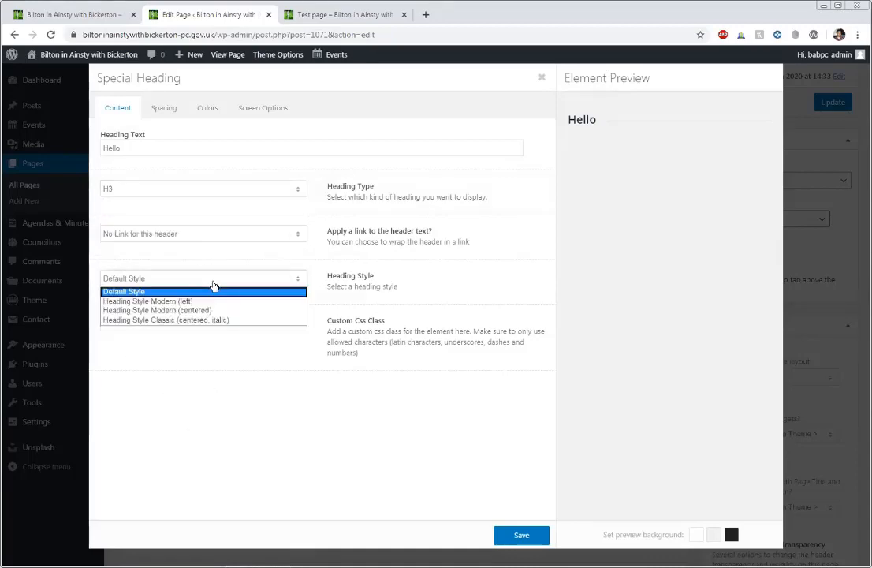
{"action": "left_click", "coordinate": [209, 300]}
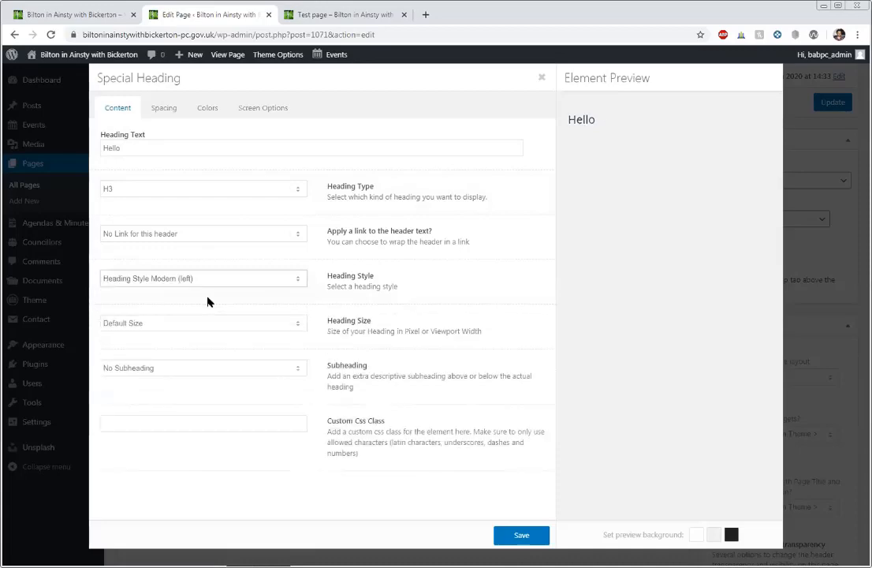
{"action": "left_click", "coordinate": [180, 281]}
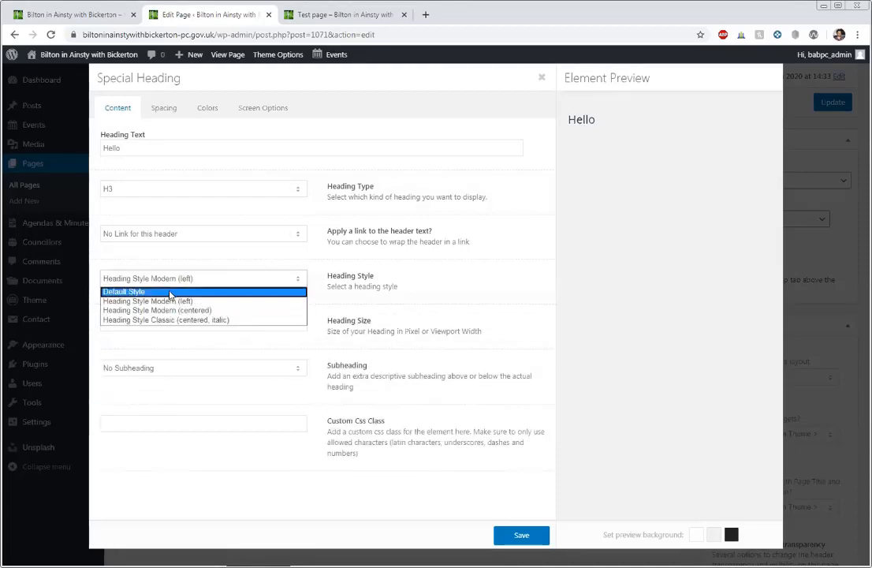
{"action": "left_click", "coordinate": [170, 292]}
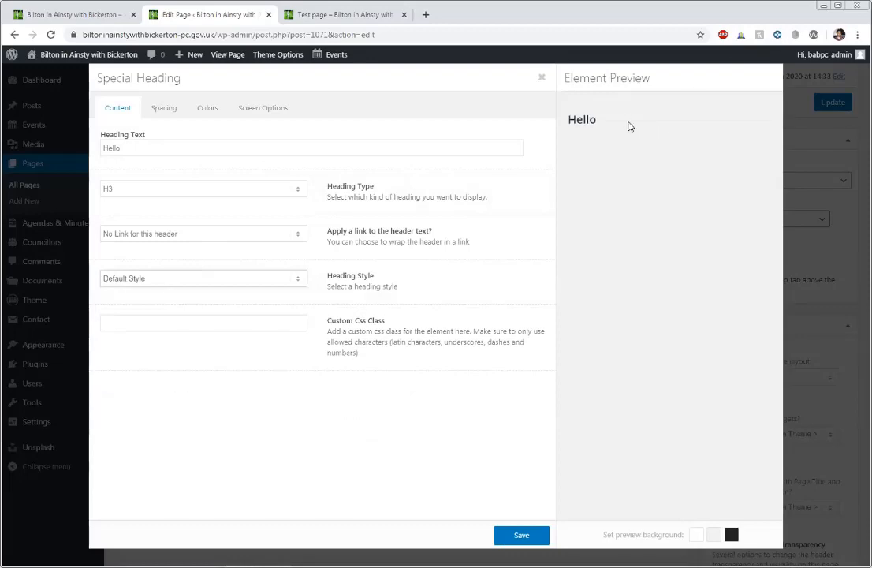
- Apply Heading Style Modern (left) to the heading and set its heading size to 26px
{"action": "left_click", "coordinate": [146, 282]}
{"action": "left_click", "coordinate": [141, 302]}
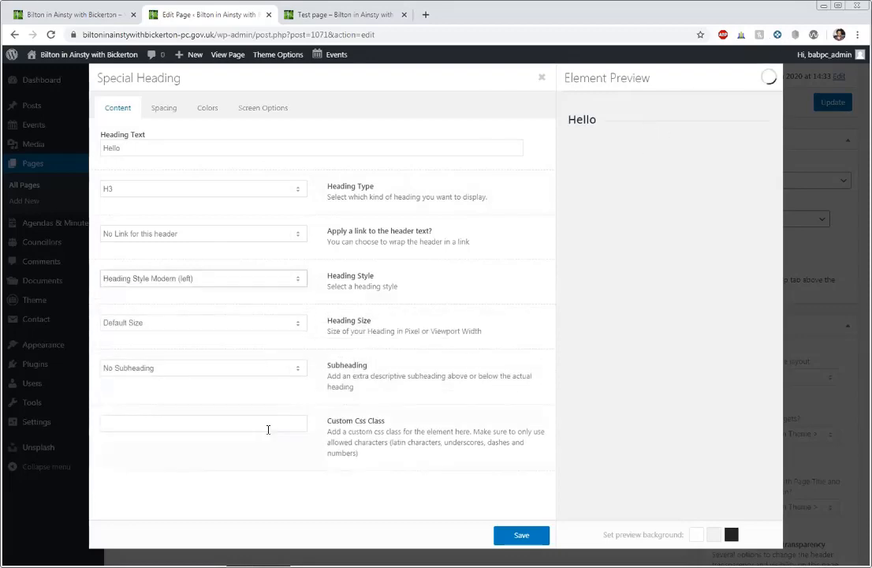
{"action": "left_click", "coordinate": [241, 323]}
{"action": "scroll", "coordinate": [205, 398], "scroll_direction": "down", "scroll_amount": 5}
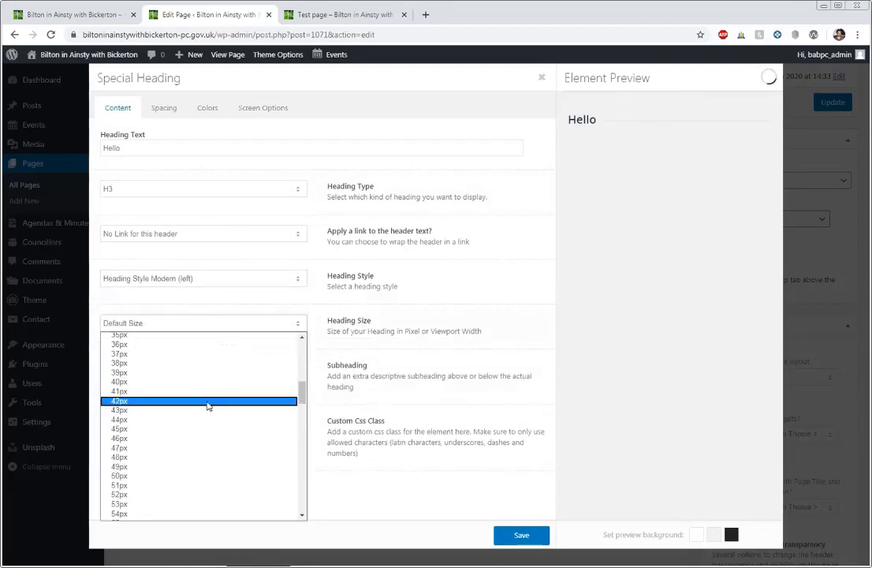
{"action": "scroll", "coordinate": [183, 377], "scroll_direction": "up", "scroll_amount": 4}
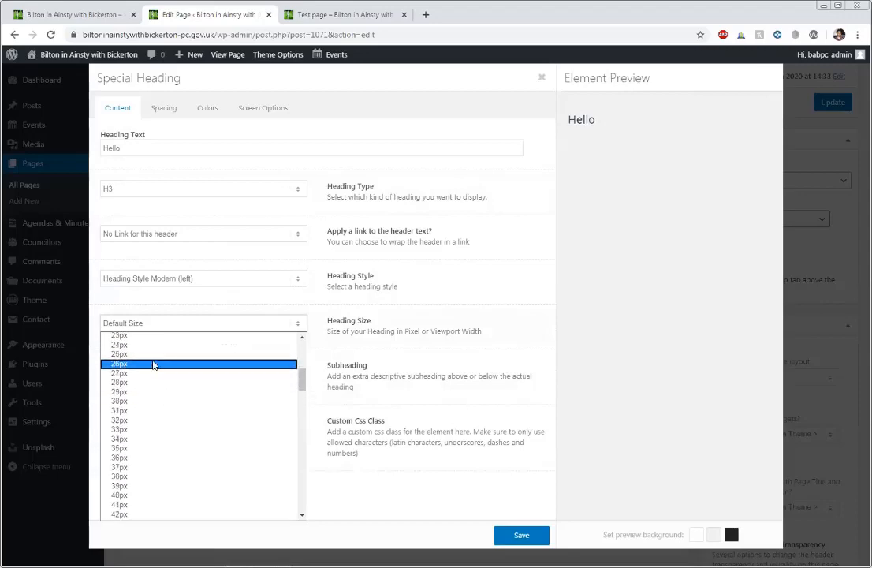
{"action": "left_click", "coordinate": [155, 363]}
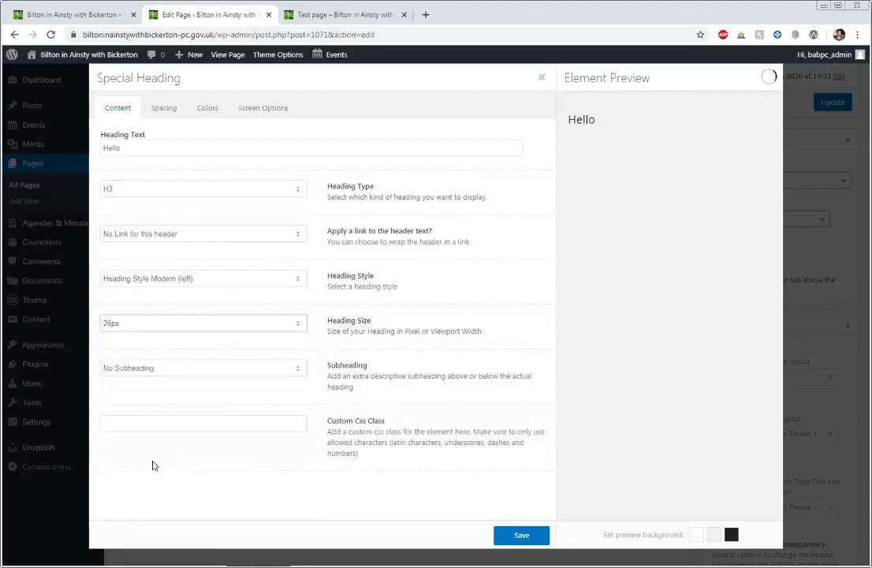
- Enlarge the heading size to 60px and keep the No Subheading option
{"action": "left_click", "coordinate": [190, 325]}
{"action": "scroll", "coordinate": [161, 434], "scroll_direction": "down", "scroll_amount": 5}
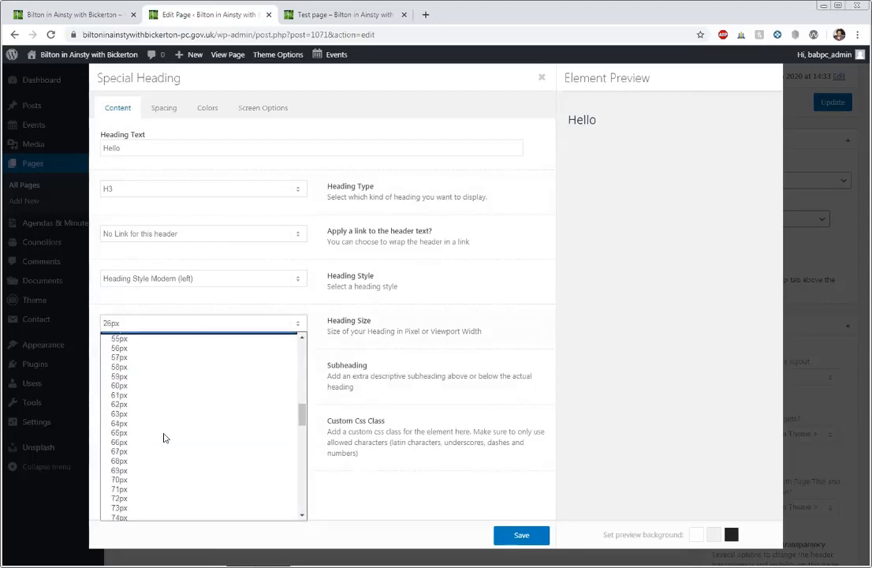
{"action": "left_click", "coordinate": [149, 381]}
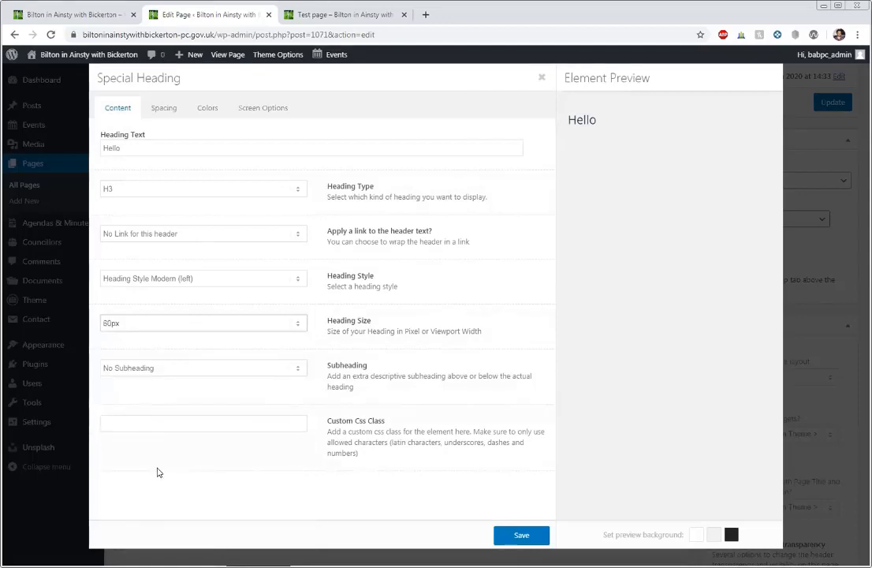
{"action": "left_click", "coordinate": [157, 366]}
{"action": "left_click", "coordinate": [157, 376]}
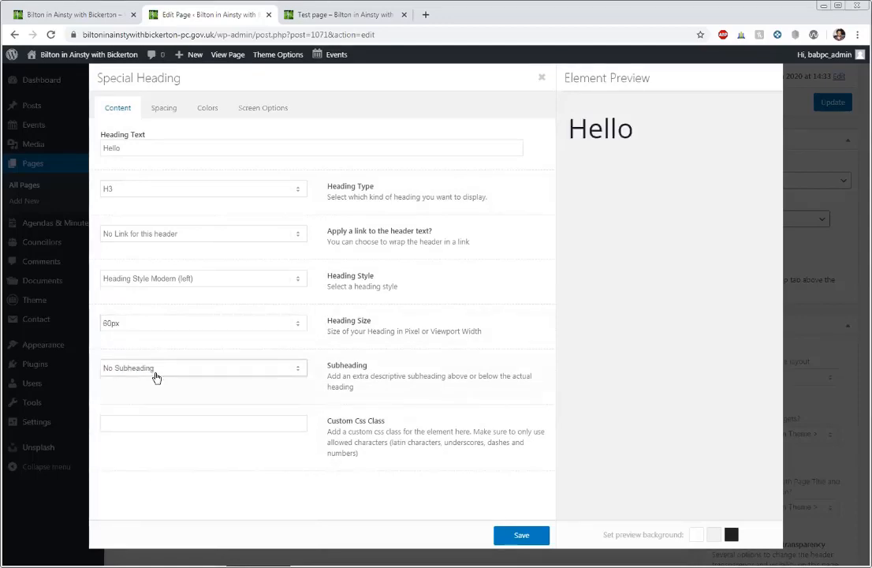
- Give the heading a custom font colour of pink #bf4e74 and save the Special Heading
{"action": "left_click", "coordinate": [162, 109]}
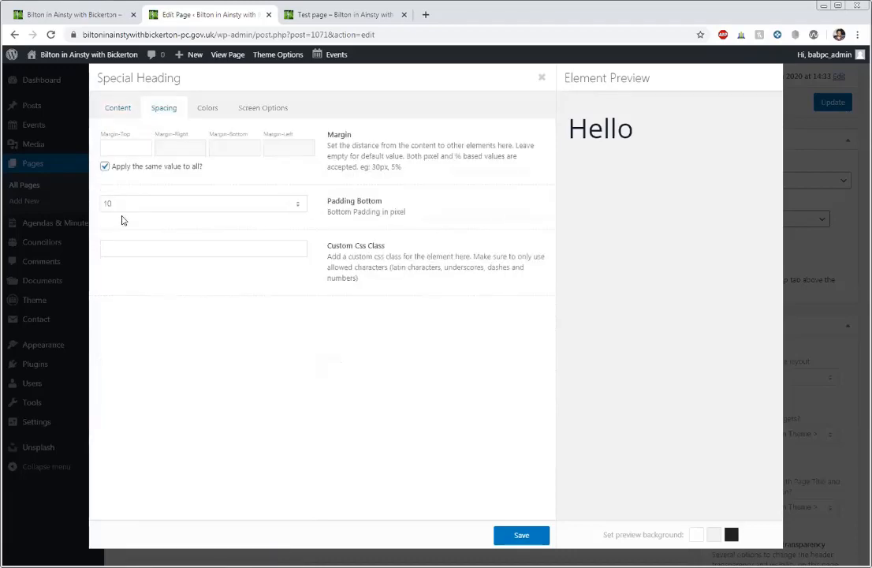
{"action": "left_click", "coordinate": [199, 110]}
{"action": "left_click", "coordinate": [170, 139]}
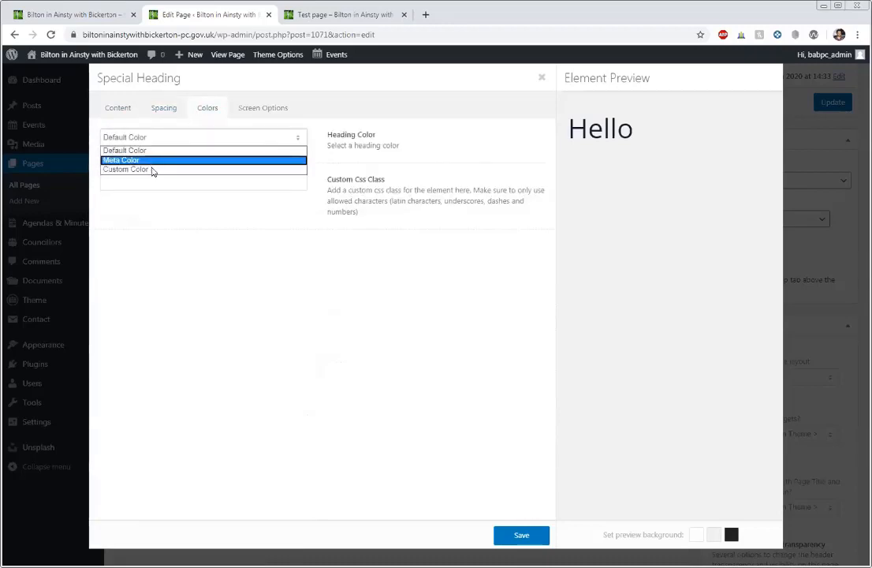
{"action": "left_click", "coordinate": [153, 170]}
{"action": "left_click", "coordinate": [114, 181]}
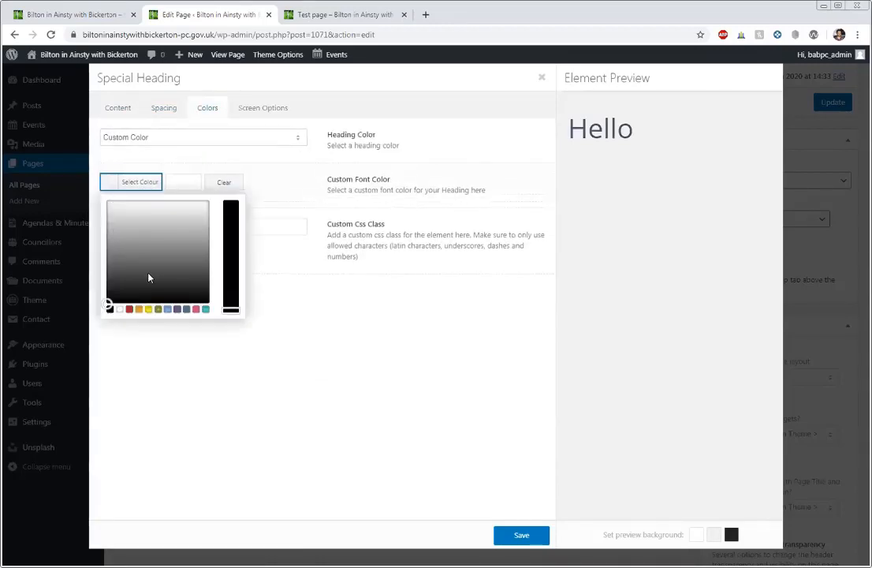
{"action": "left_click", "coordinate": [167, 308]}
{"action": "left_click", "coordinate": [186, 278]}
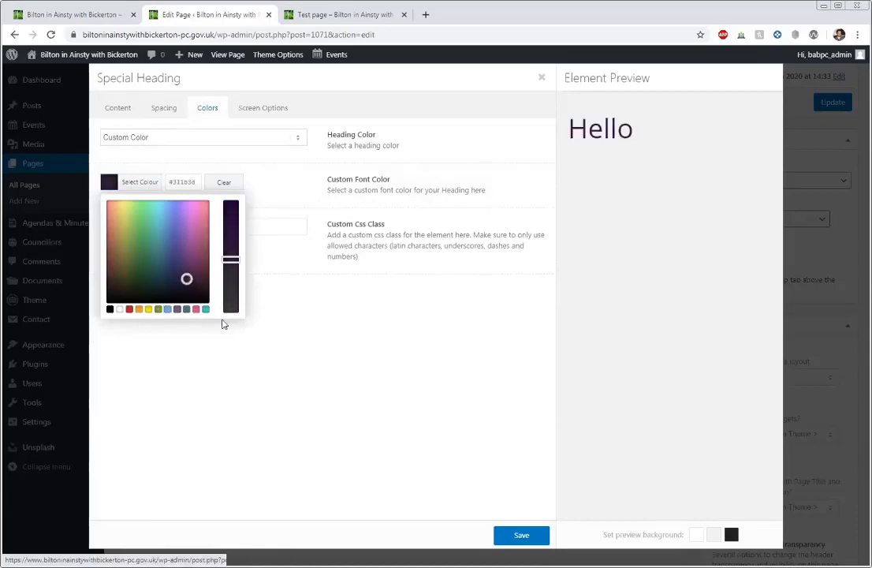
{"action": "left_click", "coordinate": [206, 224]}
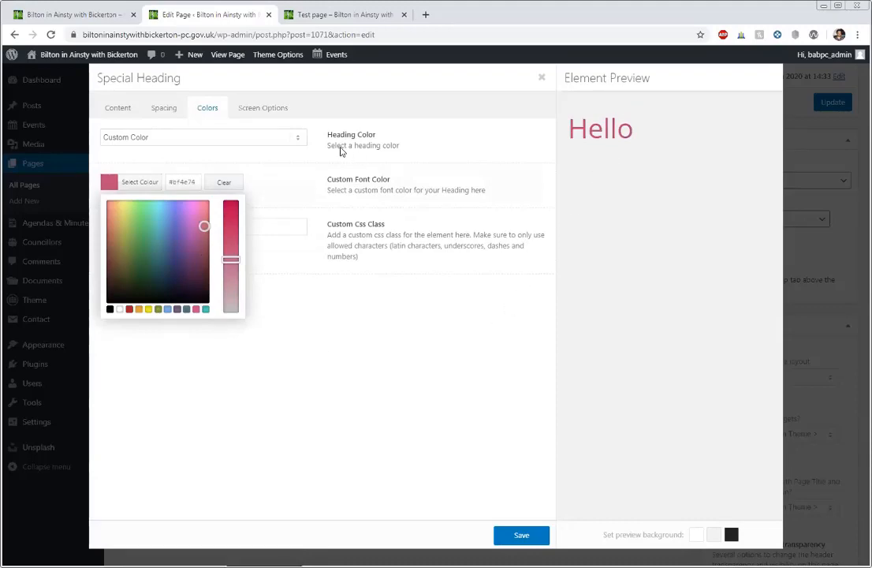
{"action": "left_click", "coordinate": [337, 374]}
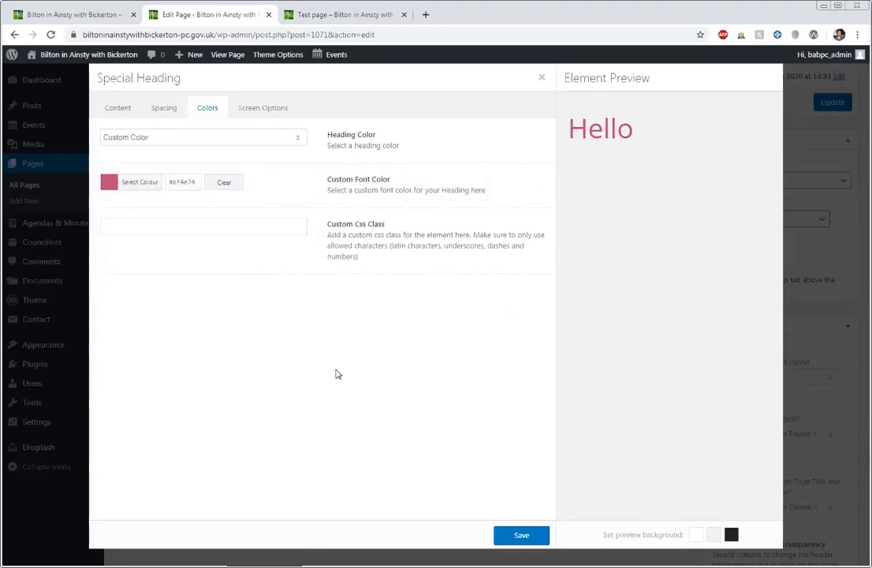
{"action": "left_click", "coordinate": [518, 536]}
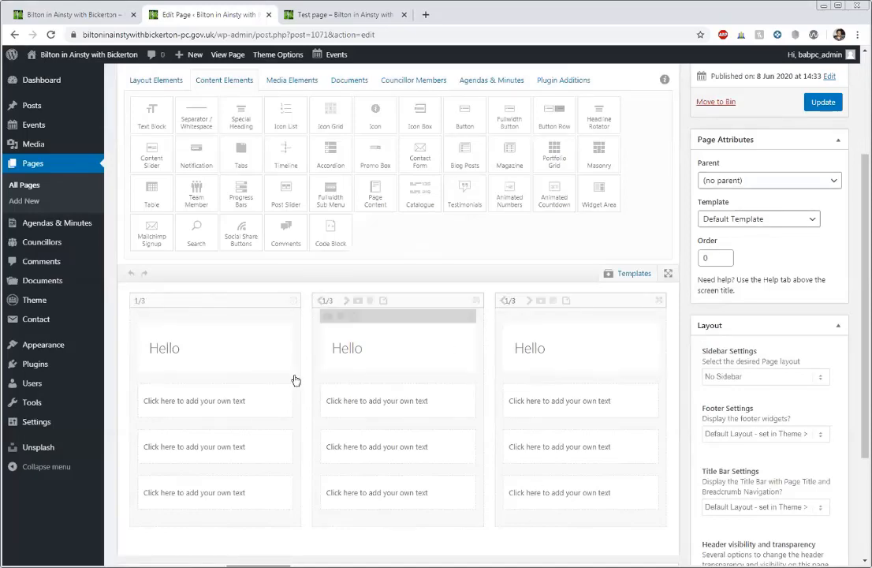
- Reopen the first column's Hello heading settings, save them and update the Test page
{"action": "left_click", "coordinate": [228, 354]}
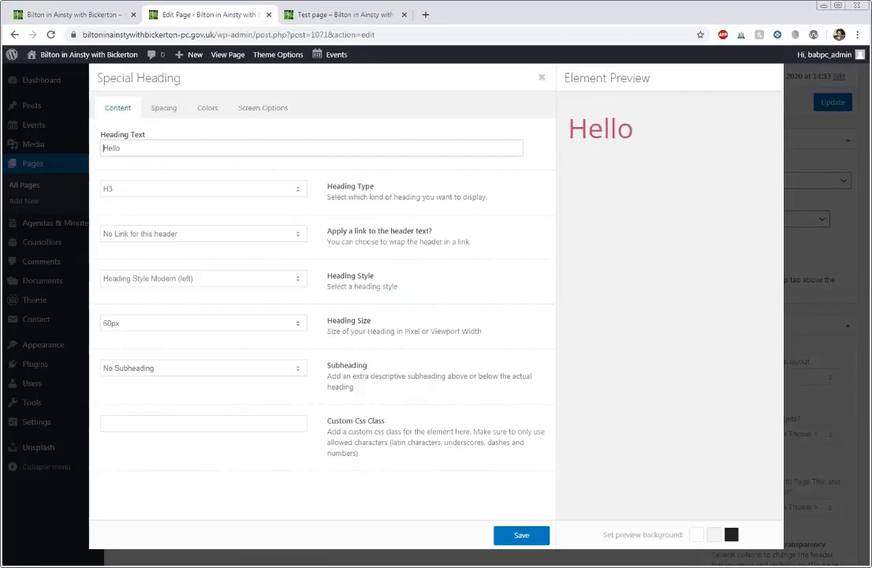
{"action": "left_click", "coordinate": [522, 535]}
{"action": "scroll", "coordinate": [813, 219], "scroll_direction": "up", "scroll_amount": 3}
{"action": "left_click", "coordinate": [827, 275]}
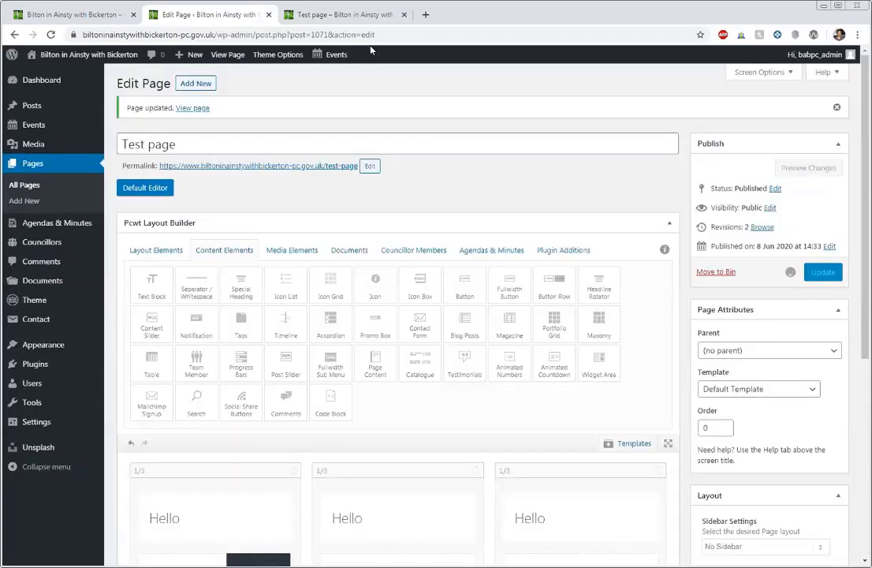
- Reload the live Test page and examine the restyled heading and the text blocks in its first column
{"action": "left_click", "coordinate": [344, 14]}
{"action": "right_click", "coordinate": [267, 225]}
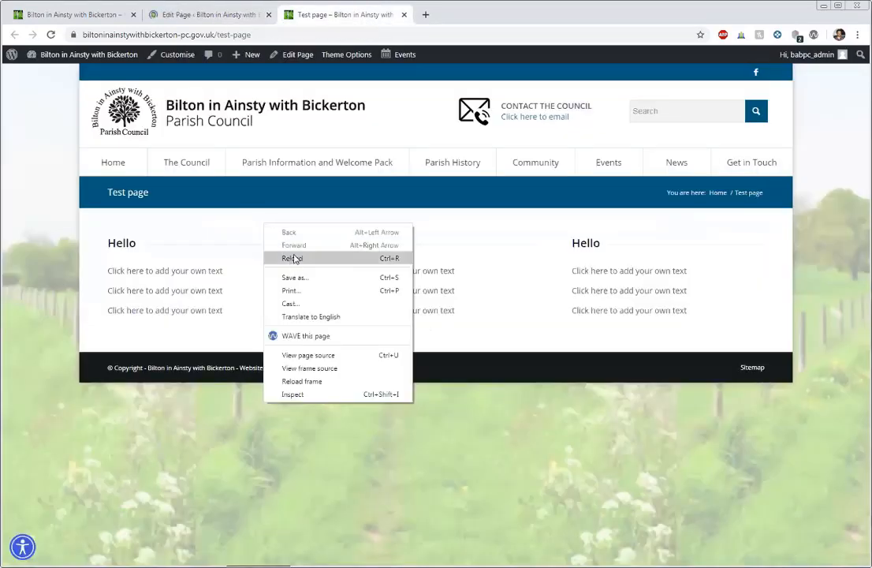
{"action": "left_click", "coordinate": [292, 255]}
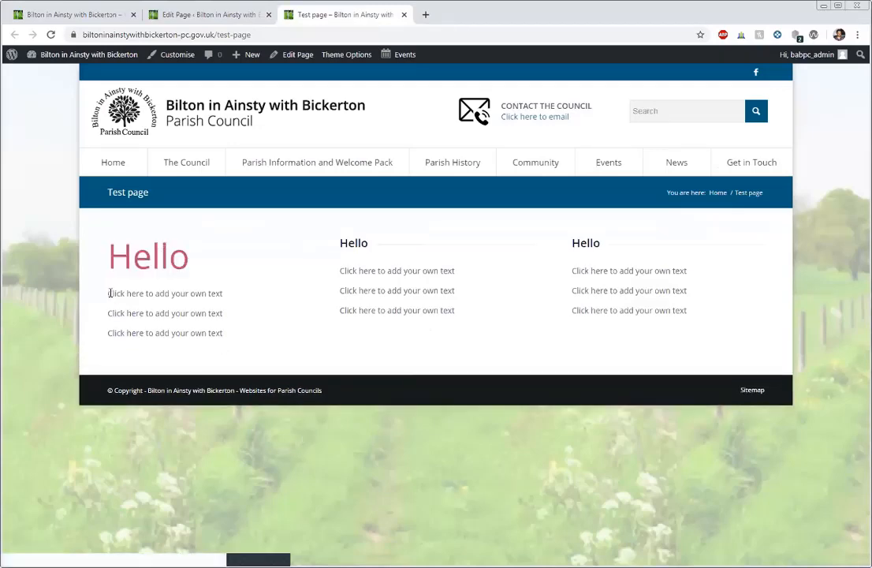
{"action": "left_click_drag", "start_coordinate": [108, 293], "coordinate": [214, 338]}
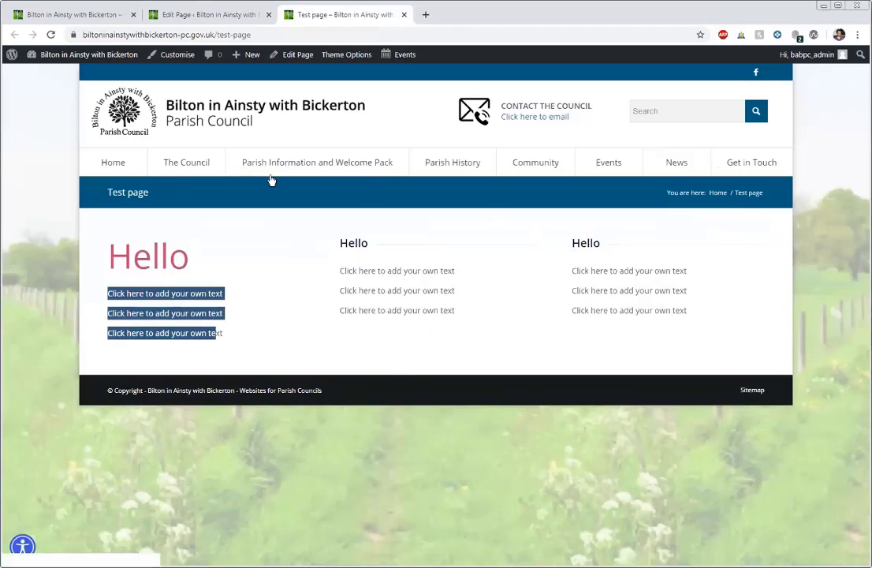
{"action": "left_click", "coordinate": [339, 349]}
- Delete the second and third 1/3 columns from the Test page layout, keeping only the first column
{"action": "left_click", "coordinate": [227, 15]}
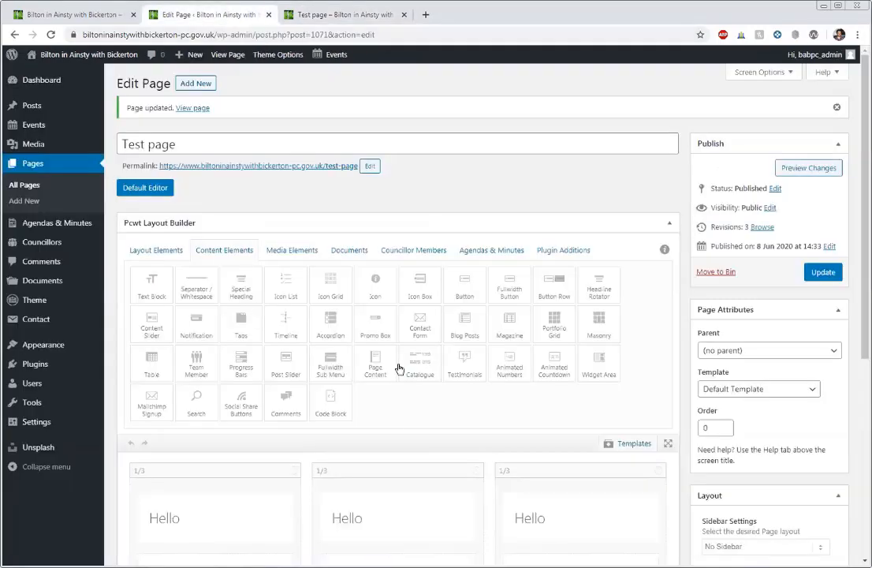
{"action": "scroll", "coordinate": [399, 366], "scroll_direction": "down", "scroll_amount": 2}
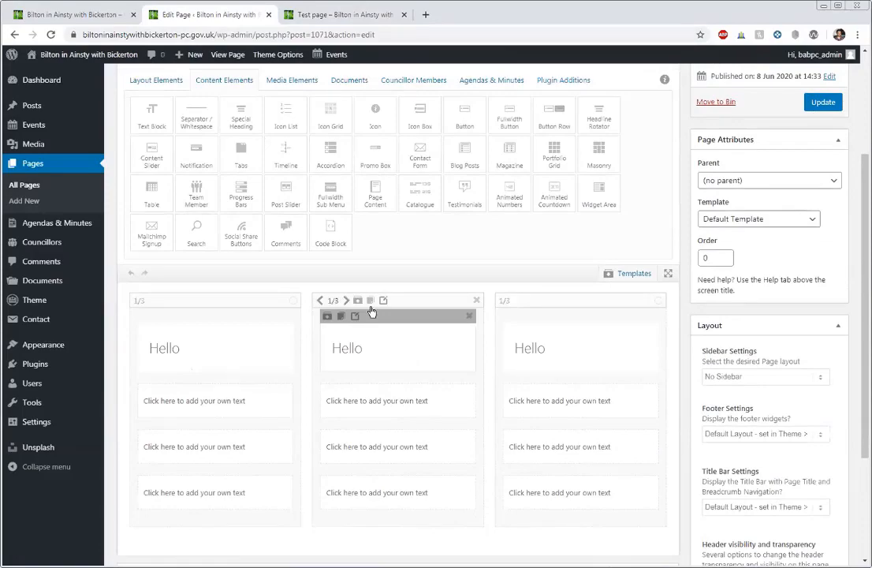
{"action": "left_click", "coordinate": [478, 300]}
{"action": "left_click", "coordinate": [478, 301]}
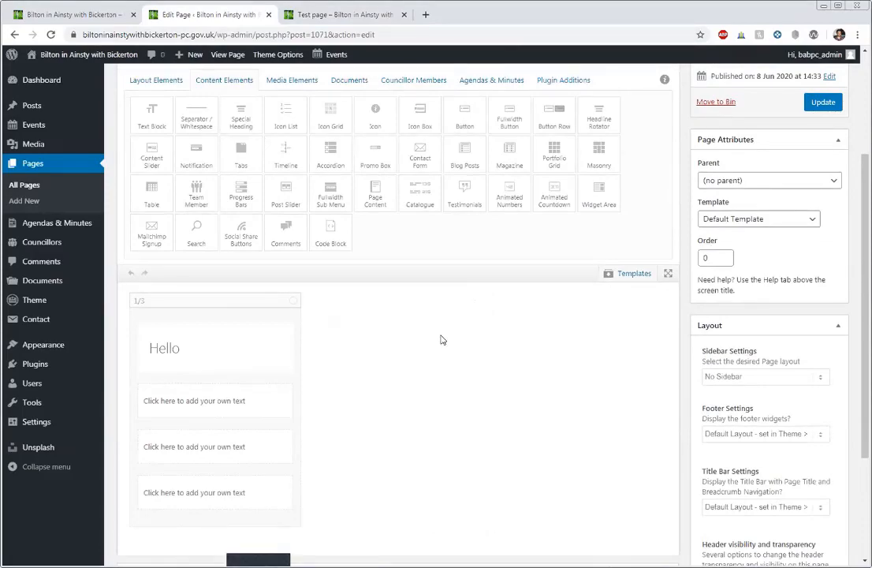
{"action": "scroll", "coordinate": [442, 339], "scroll_direction": "up", "scroll_amount": 1}
{"action": "scroll", "coordinate": [442, 338], "scroll_direction": "down", "scroll_amount": 2}
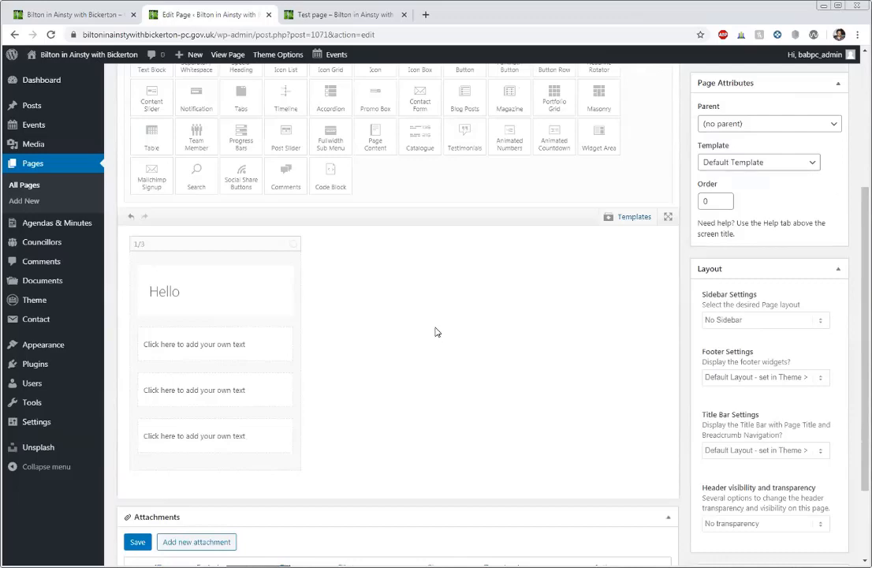
{"action": "mouse_move", "coordinate": [139, 262]}
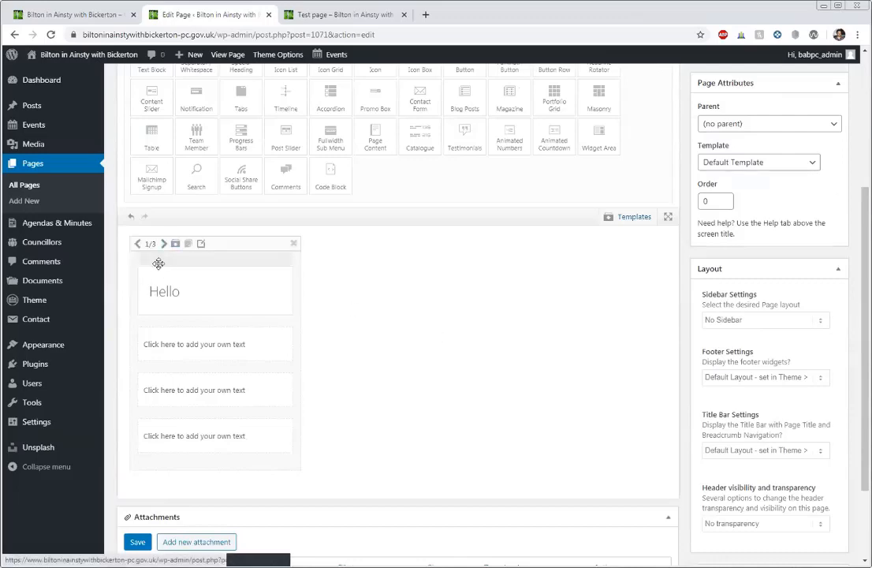
{"action": "mouse_move", "coordinate": [158, 277]}
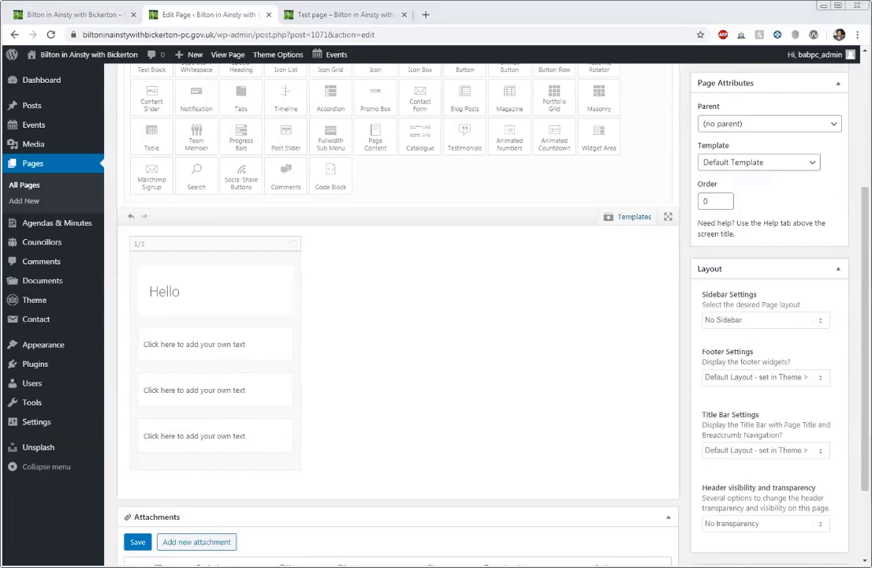
- Try adding a Tabs element below the remaining 1/3 column, and remove it again
{"action": "scroll", "coordinate": [457, 282], "scroll_direction": "up", "scroll_amount": 1}
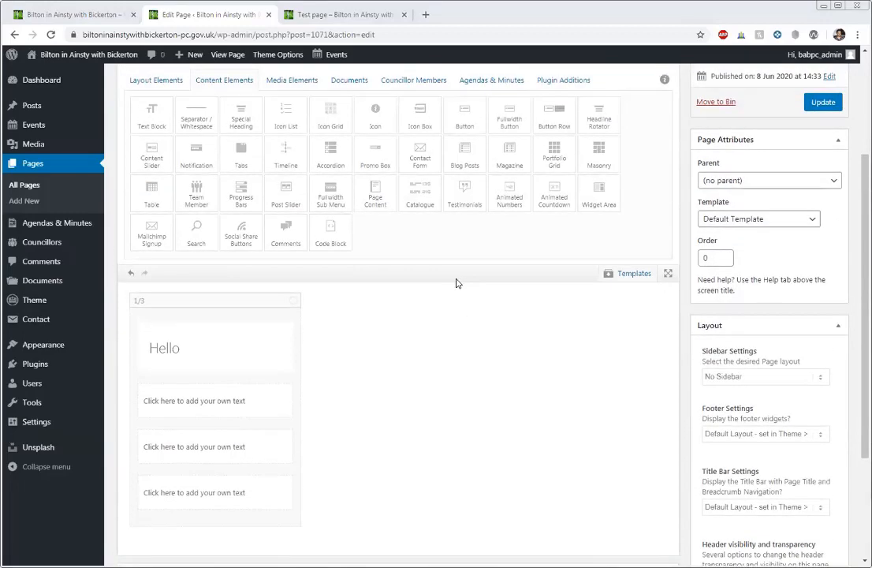
{"action": "scroll", "coordinate": [456, 283], "scroll_direction": "up", "scroll_amount": 1}
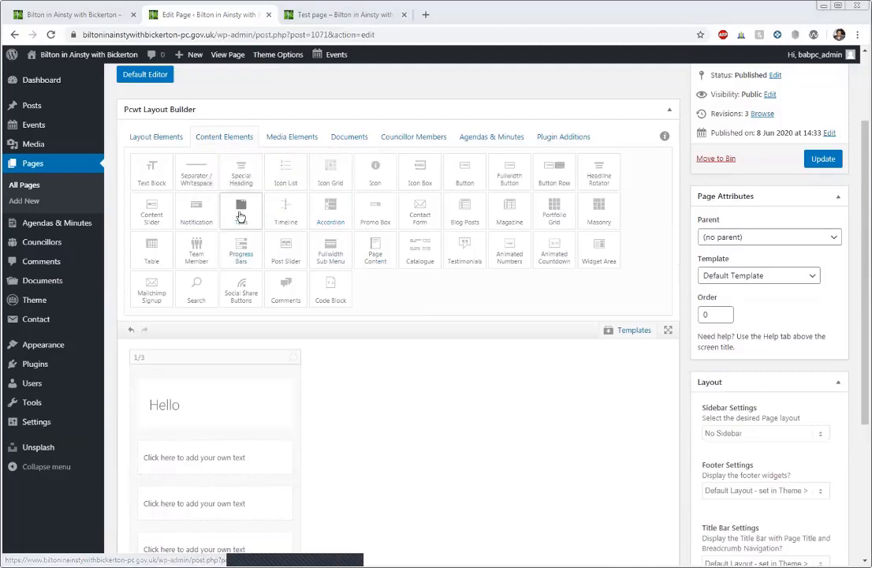
{"action": "left_click_drag", "start_coordinate": [241, 216], "coordinate": [335, 465]}
{"action": "scroll", "coordinate": [339, 447], "scroll_direction": "down", "scroll_amount": 2}
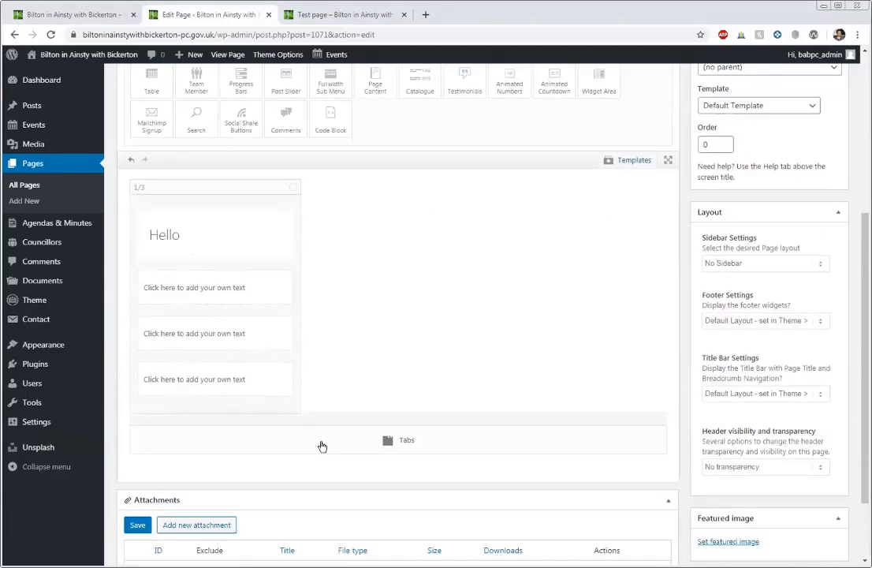
{"action": "scroll", "coordinate": [307, 441], "scroll_direction": "up", "scroll_amount": 1}
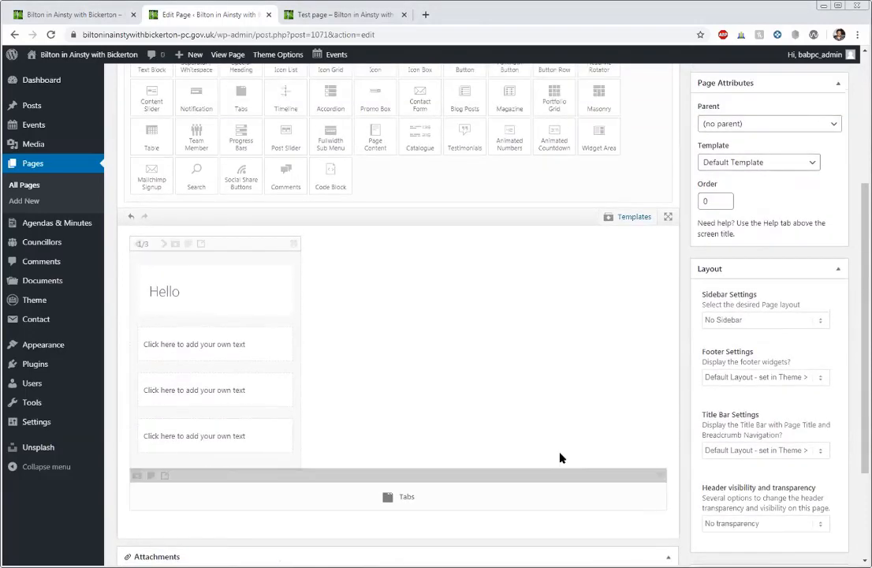
{"action": "left_click", "coordinate": [659, 474]}
- Examine the available media, councillor member and content elements in the layout builder
{"action": "scroll", "coordinate": [540, 433], "scroll_direction": "up", "scroll_amount": 2}
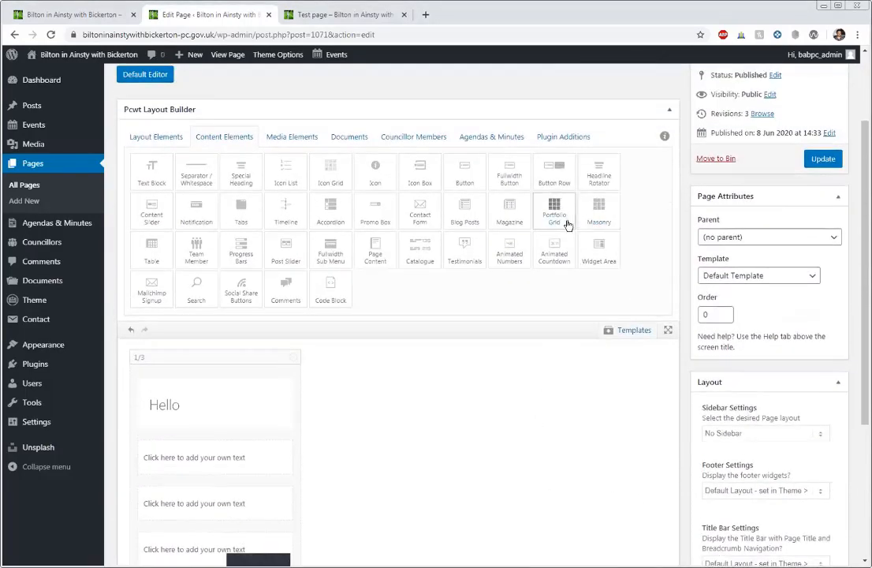
{"action": "left_click", "coordinate": [292, 137]}
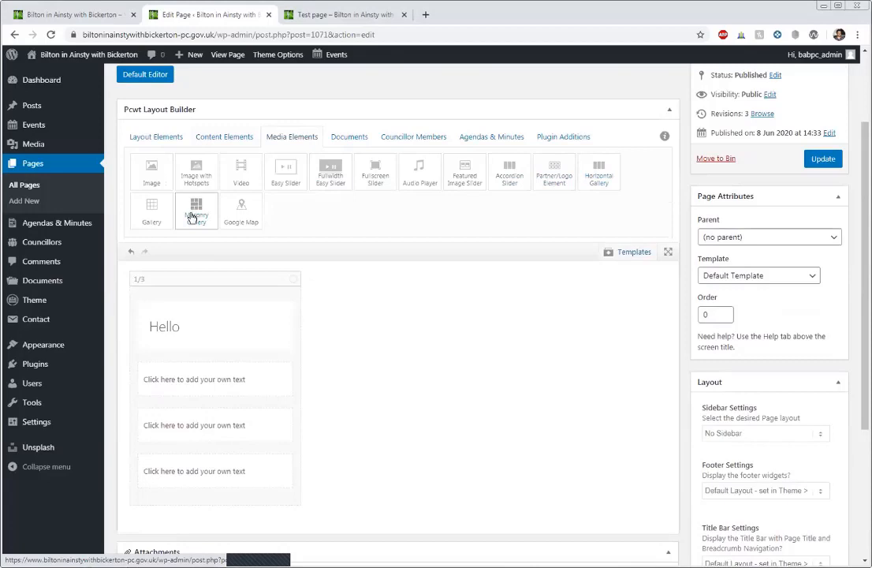
{"action": "left_click", "coordinate": [227, 138]}
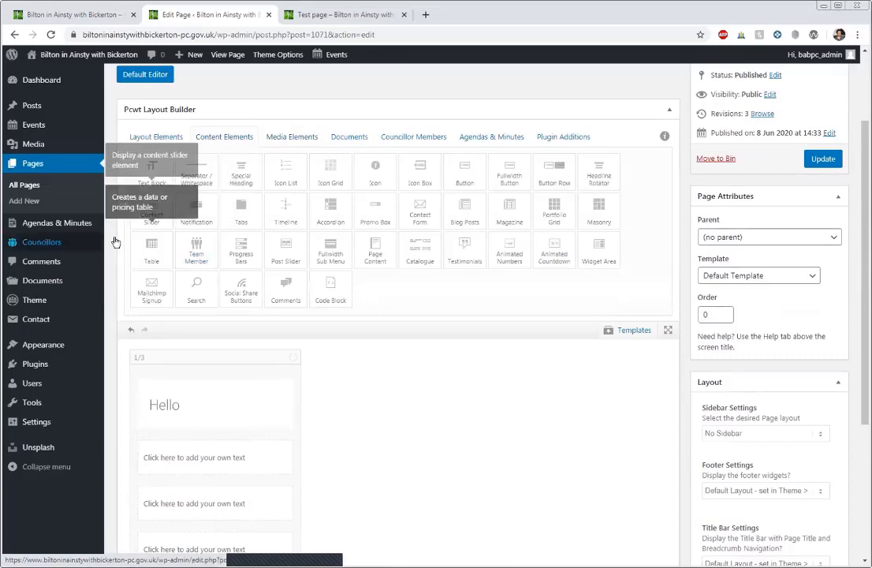
{"action": "mouse_move", "coordinate": [54, 244]}
{"action": "left_click", "coordinate": [392, 139]}
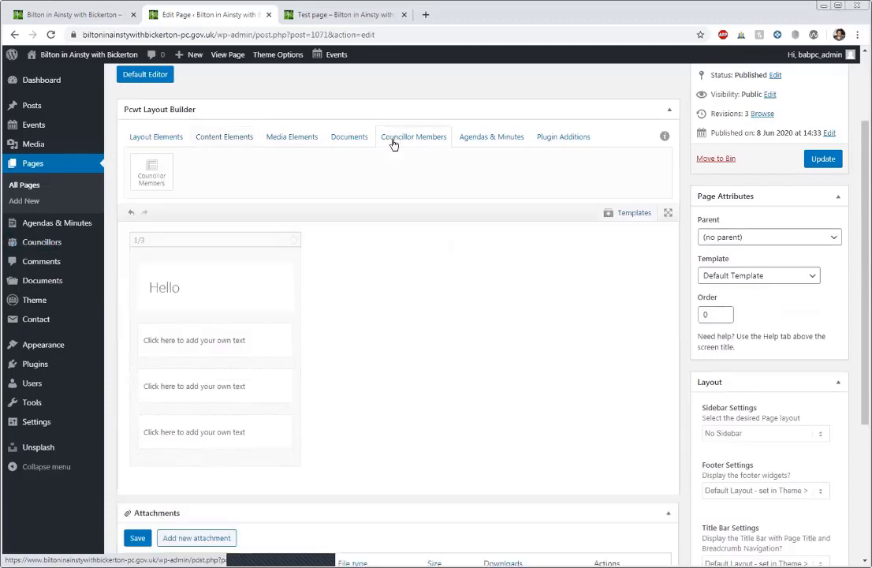
{"action": "left_click", "coordinate": [227, 139]}
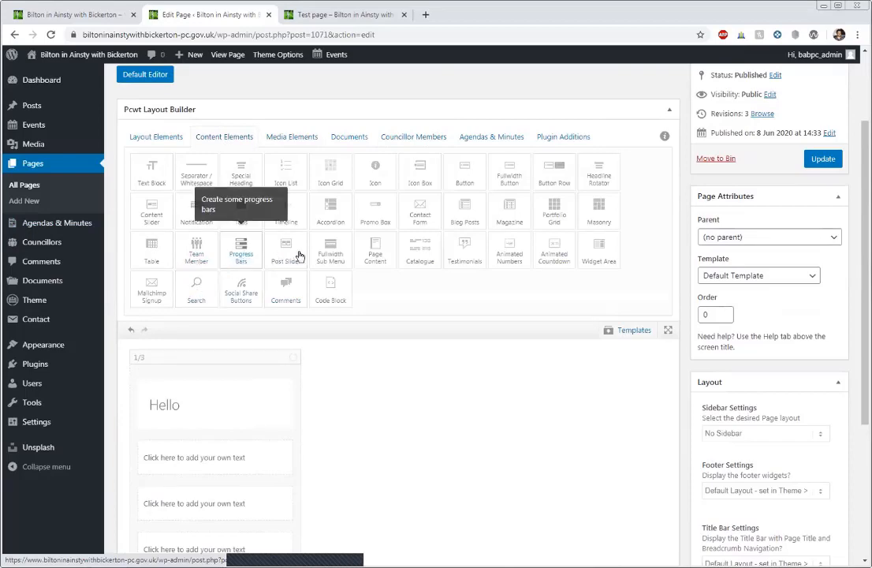
{"action": "scroll", "coordinate": [374, 294], "scroll_direction": "down", "scroll_amount": 1}
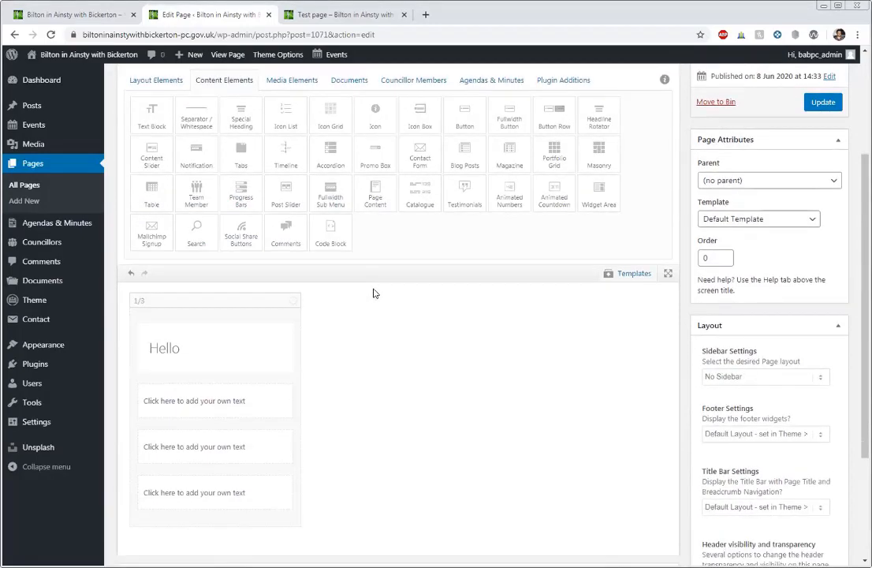
- Add an Icon element to the page and place it in the 1/3 column directly beneath the Hello heading
{"action": "scroll", "coordinate": [386, 281], "scroll_direction": "up", "scroll_amount": 2}
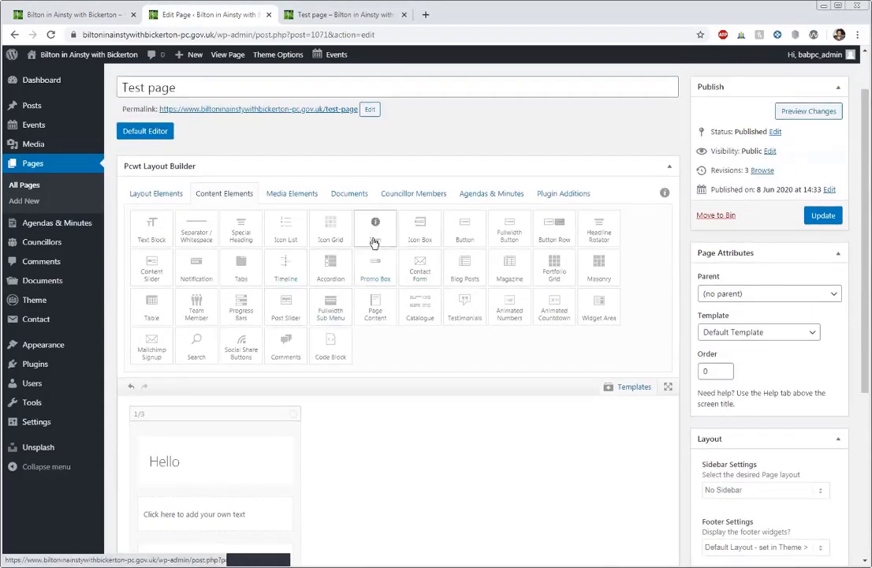
{"action": "left_click_drag", "start_coordinate": [375, 243], "coordinate": [375, 409]}
{"action": "scroll", "coordinate": [366, 416], "scroll_direction": "down", "scroll_amount": 5}
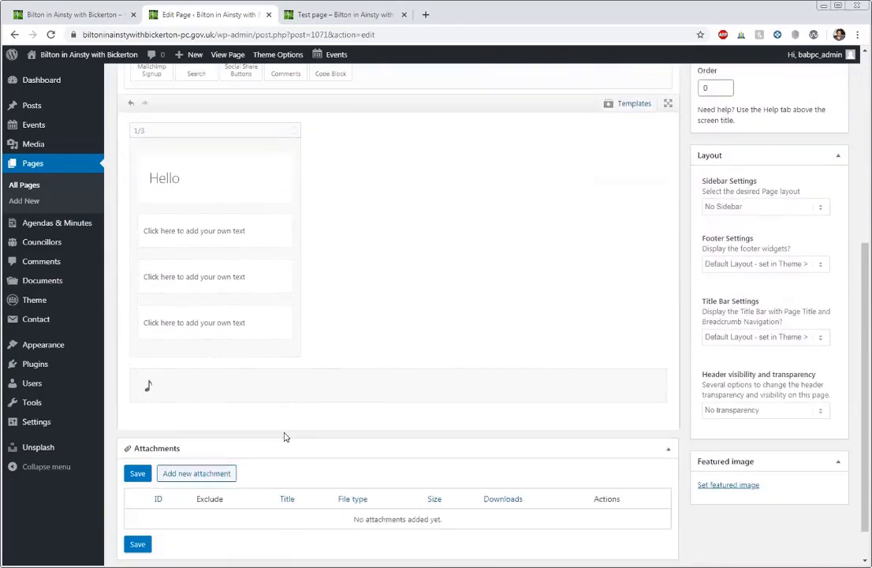
{"action": "left_click_drag", "start_coordinate": [263, 362], "coordinate": [224, 220]}
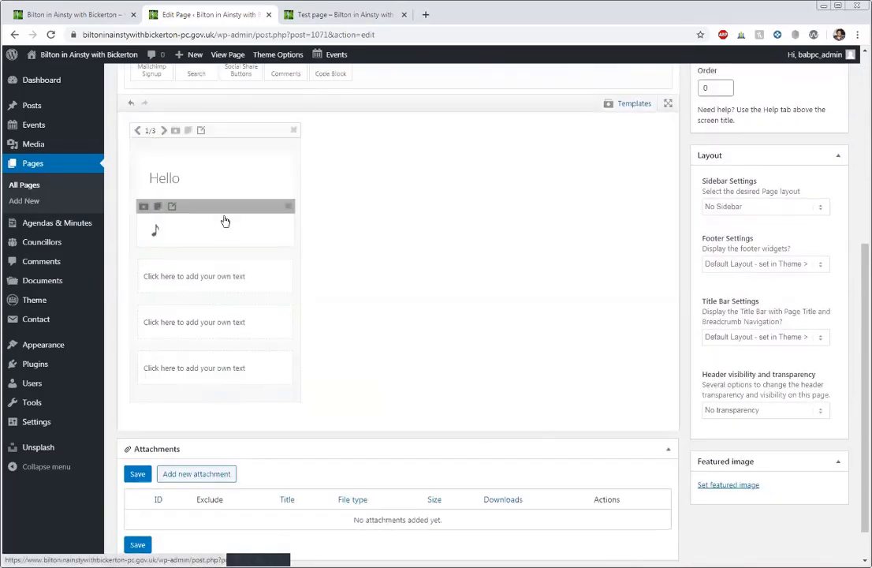
- Change the new element's icon to the thumbs-up symbol and save the Icon settings
{"action": "left_click", "coordinate": [224, 243]}
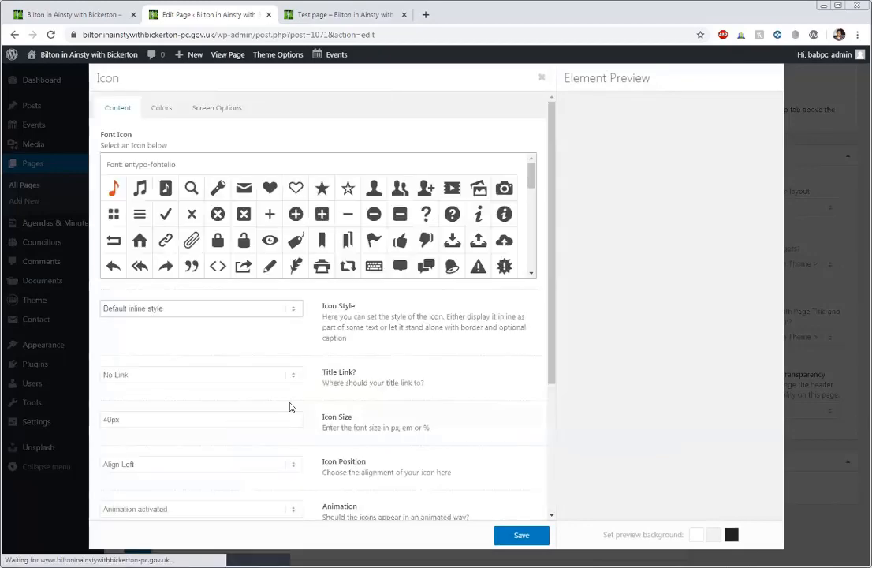
{"action": "mouse_move", "coordinate": [530, 171]}
{"action": "left_mouse_down"}
{"action": "mouse_move", "coordinate": [521, 268]}
{"action": "mouse_move", "coordinate": [526, 182]}
{"action": "left_mouse_up"}
{"action": "scroll", "coordinate": [221, 268], "scroll_direction": "up", "scroll_amount": 1}
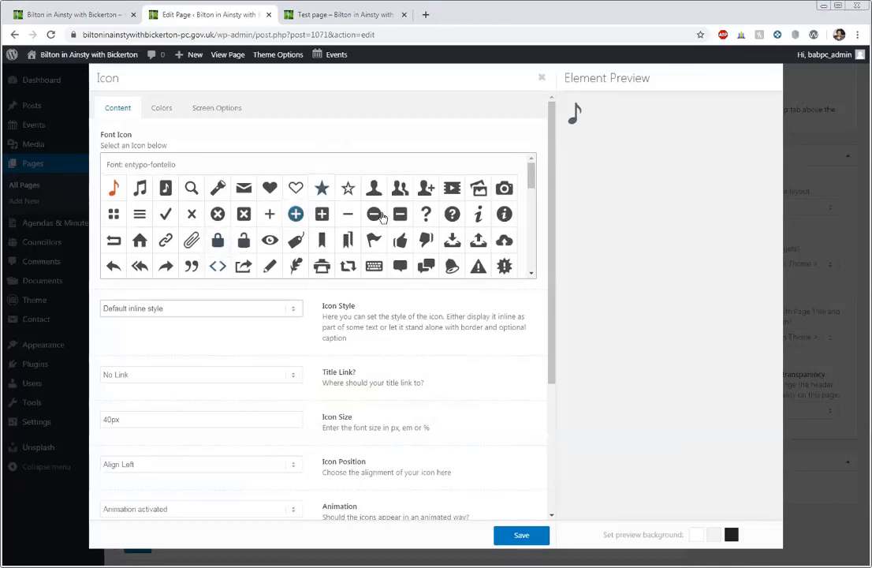
{"action": "scroll", "coordinate": [406, 193], "scroll_direction": "down", "scroll_amount": 1}
{"action": "left_click", "coordinate": [400, 187]}
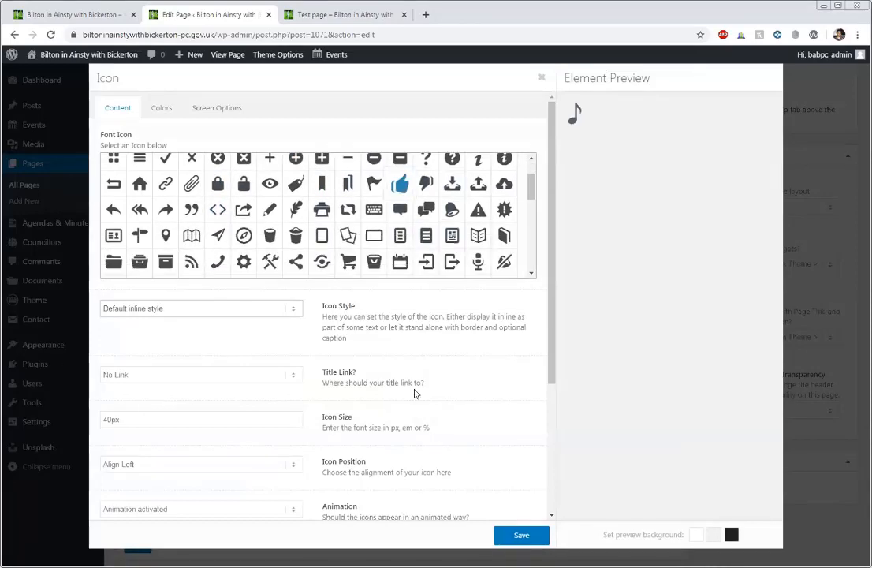
{"action": "left_click", "coordinate": [498, 537]}
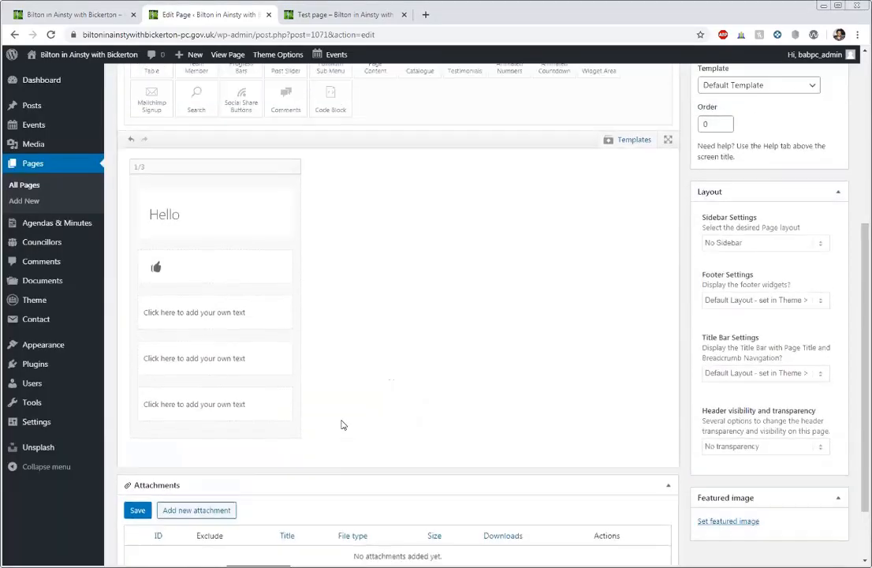
- Duplicate the 1/3 column containing the Hello heading, thumbs-up icon and three text blocks
{"action": "scroll", "coordinate": [524, 304], "scroll_direction": "up", "scroll_amount": 2}
{"action": "scroll", "coordinate": [377, 205], "scroll_direction": "down", "scroll_amount": 1}
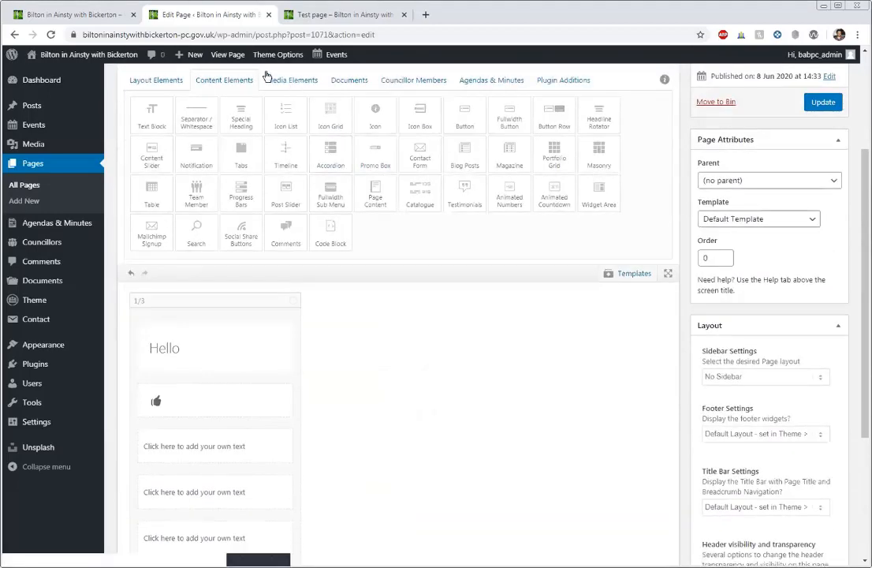
{"action": "left_click", "coordinate": [168, 85]}
{"action": "left_click_drag", "start_coordinate": [215, 157], "coordinate": [386, 298]}
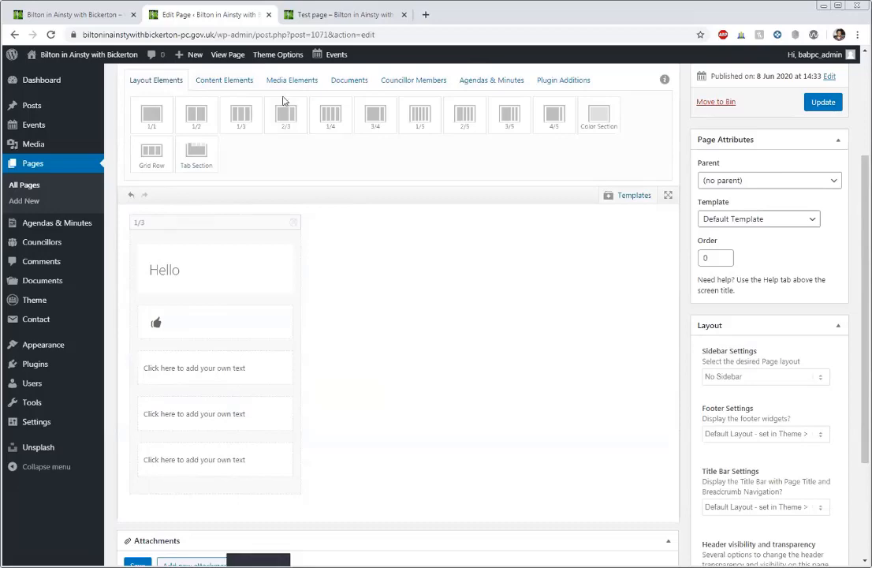
{"action": "mouse_move", "coordinate": [286, 114]}
{"action": "left_mouse_down"}
{"action": "mouse_move", "coordinate": [393, 270]}
{"action": "mouse_move", "coordinate": [375, 335]}
{"action": "mouse_move", "coordinate": [193, 257]}
{"action": "mouse_move", "coordinate": [163, 226]}
{"action": "left_mouse_up"}
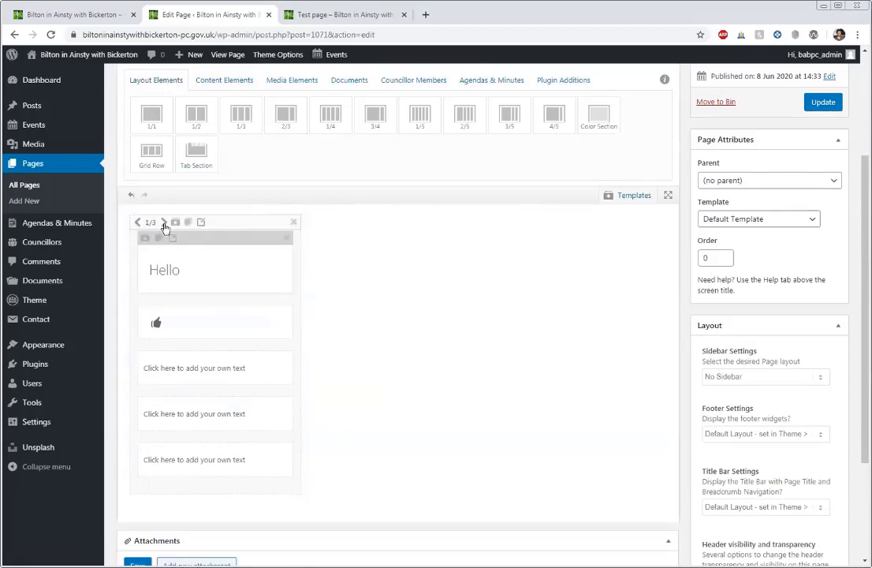
{"action": "left_click", "coordinate": [189, 226]}
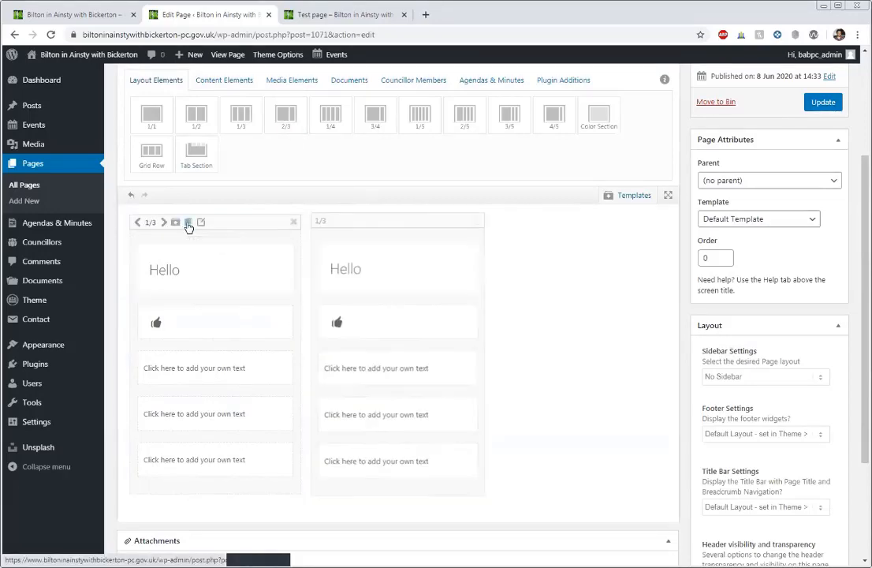
- Widen the duplicated column to 2/3 of the page width and narrow it down to 1/5
{"action": "left_click", "coordinate": [347, 222]}
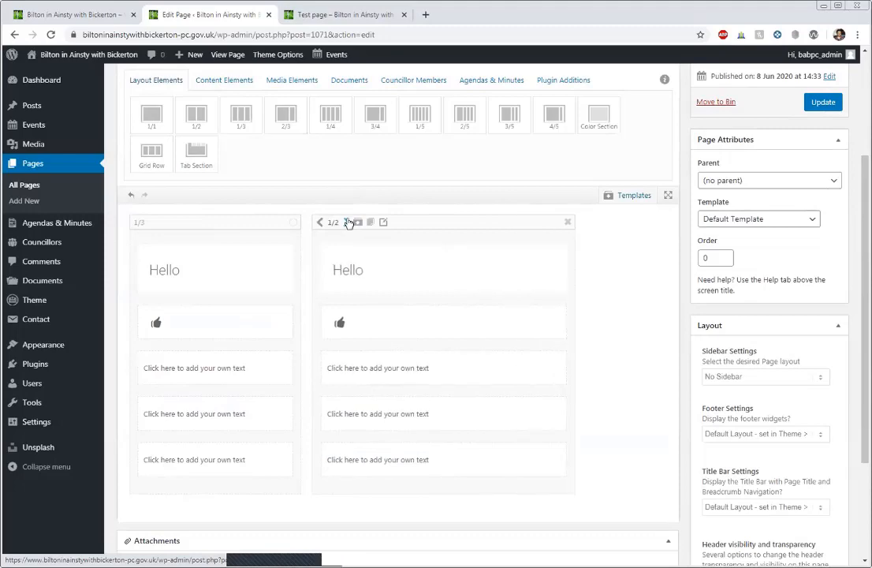
{"action": "left_click", "coordinate": [349, 222]}
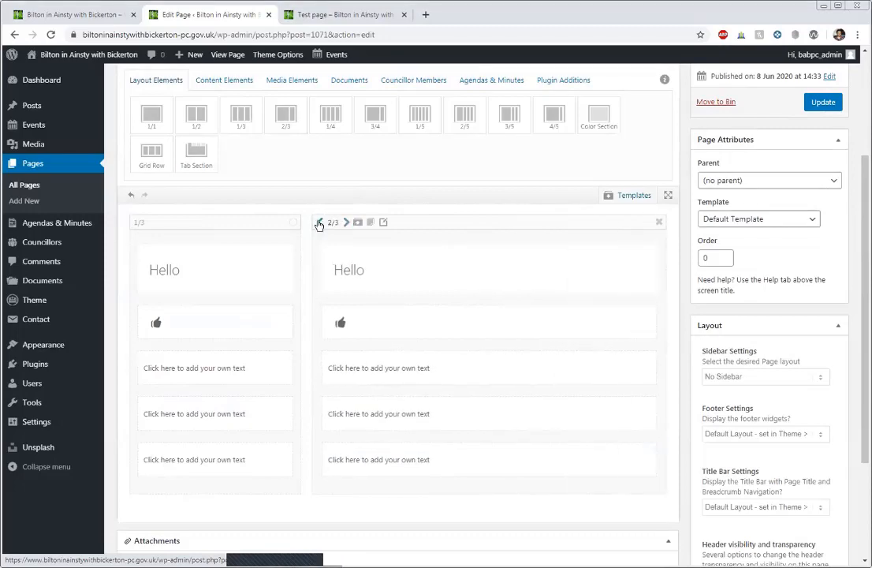
{"action": "left_click", "coordinate": [319, 224]}
{"action": "left_click", "coordinate": [320, 224]}
{"action": "left_click", "coordinate": [320, 224]}
{"action": "left_click", "coordinate": [321, 224]}
{"action": "left_click", "coordinate": [320, 224]}
{"action": "left_click", "coordinate": [320, 224]}
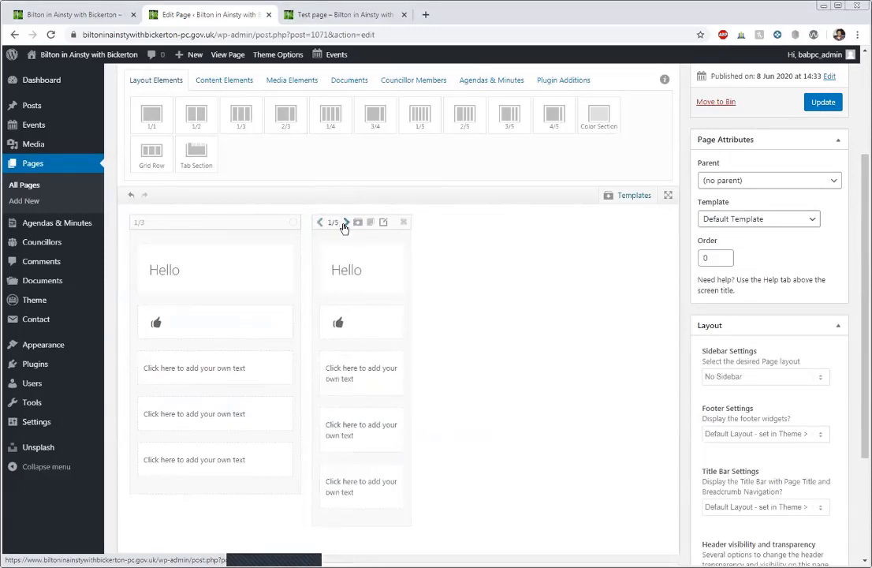
- Set the duplicated column's width to 2/3 so it fits beside the original 1/3 column
{"action": "left_click", "coordinate": [345, 224]}
{"action": "left_click", "coordinate": [344, 224]}
{"action": "left_click", "coordinate": [345, 224]}
{"action": "left_click", "coordinate": [345, 224]}
{"action": "left_click", "coordinate": [345, 224]}
{"action": "left_click", "coordinate": [345, 224]}
{"action": "left_click", "coordinate": [344, 224]}
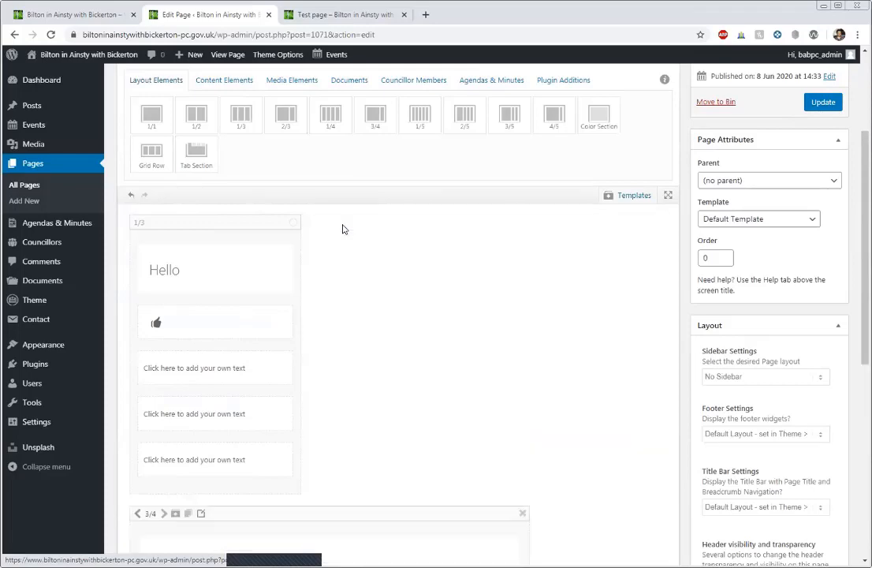
{"action": "left_click", "coordinate": [138, 514]}
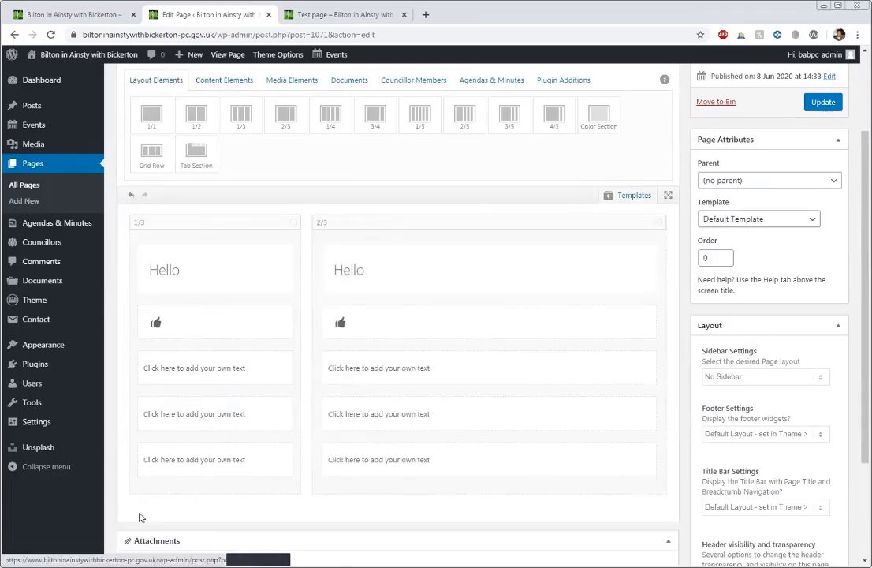
- Delete the Hello heading, thumbs-up icon and three text blocks from the 2/3 column
{"action": "left_click", "coordinate": [651, 241]}
{"action": "left_click", "coordinate": [650, 242]}
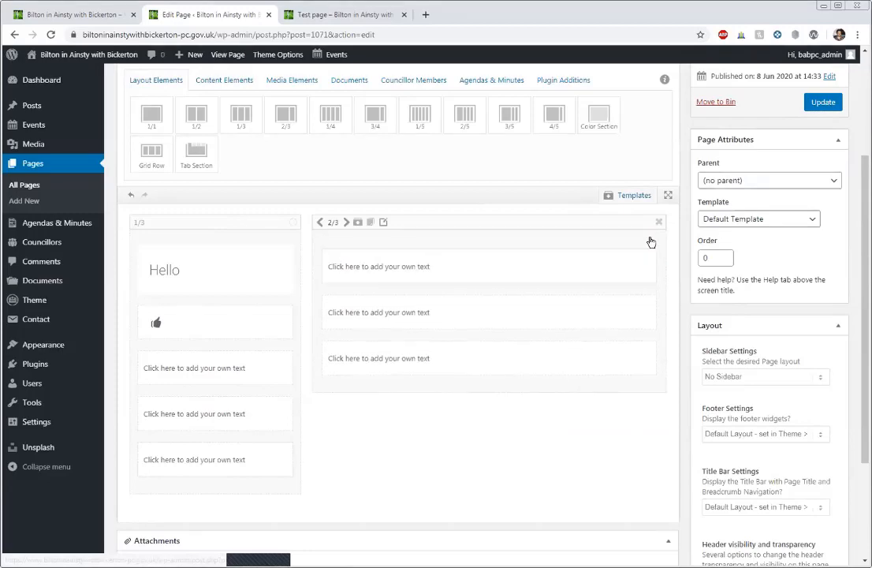
{"action": "left_click", "coordinate": [651, 241]}
{"action": "left_click", "coordinate": [651, 242]}
{"action": "left_click", "coordinate": [651, 241]}
- Add an Image media element to the empty 2/3 column
{"action": "scroll", "coordinate": [351, 249], "scroll_direction": "up", "scroll_amount": 2}
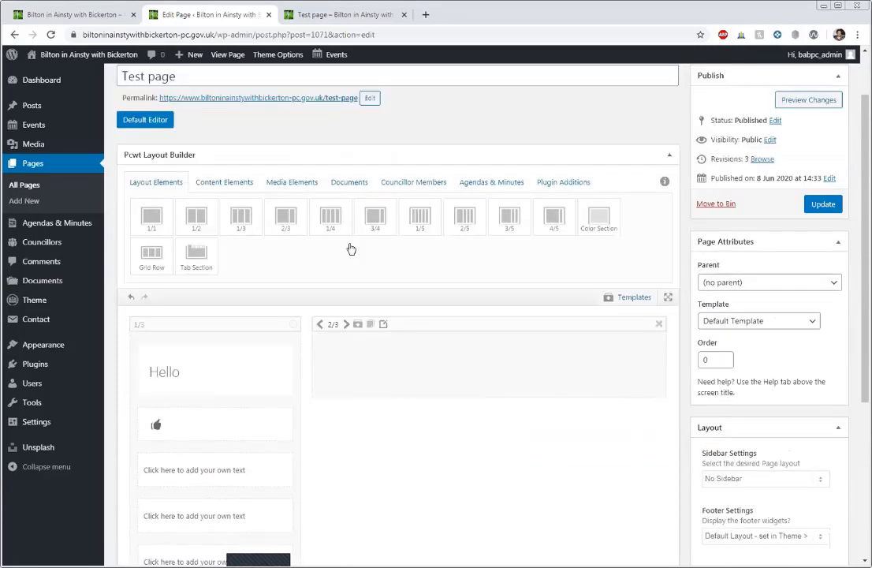
{"action": "left_click", "coordinate": [288, 193]}
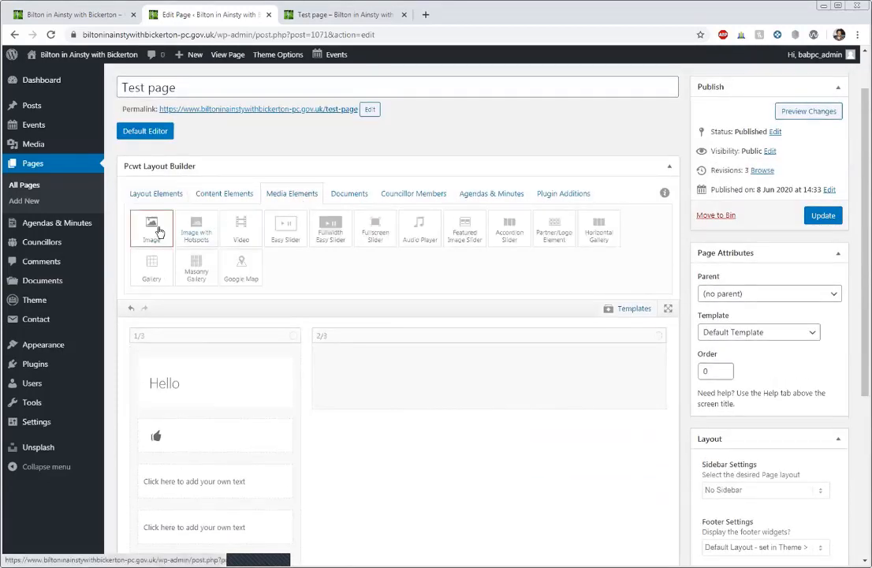
{"action": "left_click_drag", "start_coordinate": [158, 230], "coordinate": [410, 394]}
{"action": "scroll", "coordinate": [481, 410], "scroll_direction": "down", "scroll_amount": 1}
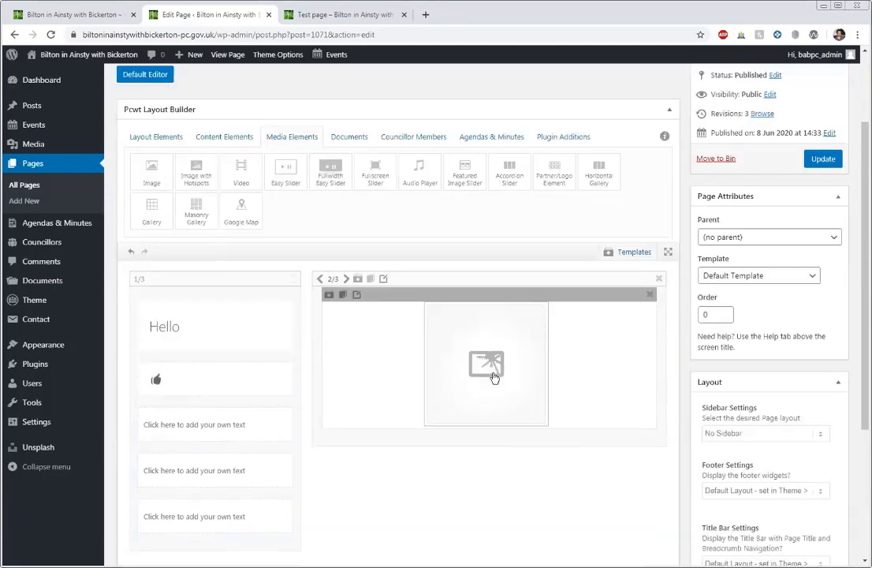
- Insert the coronavirus picture from the media library into the Image element at Gallery – 845 × 684 size
{"action": "left_click", "coordinate": [493, 374]}
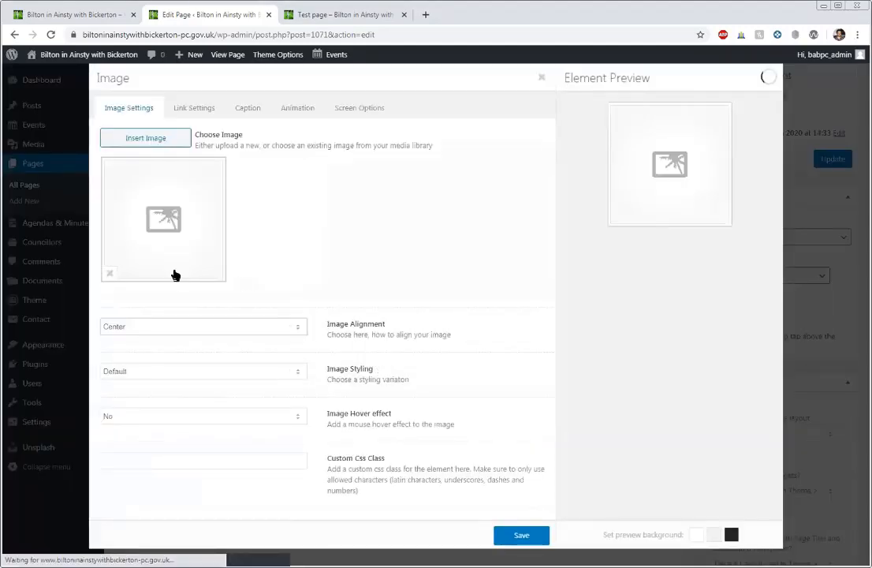
{"action": "left_click", "coordinate": [148, 236]}
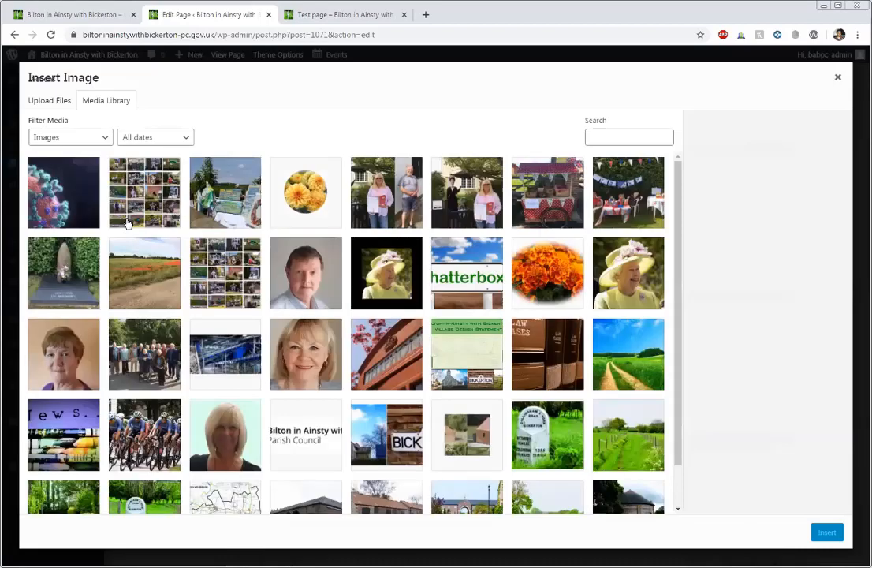
{"action": "left_click", "coordinate": [44, 167]}
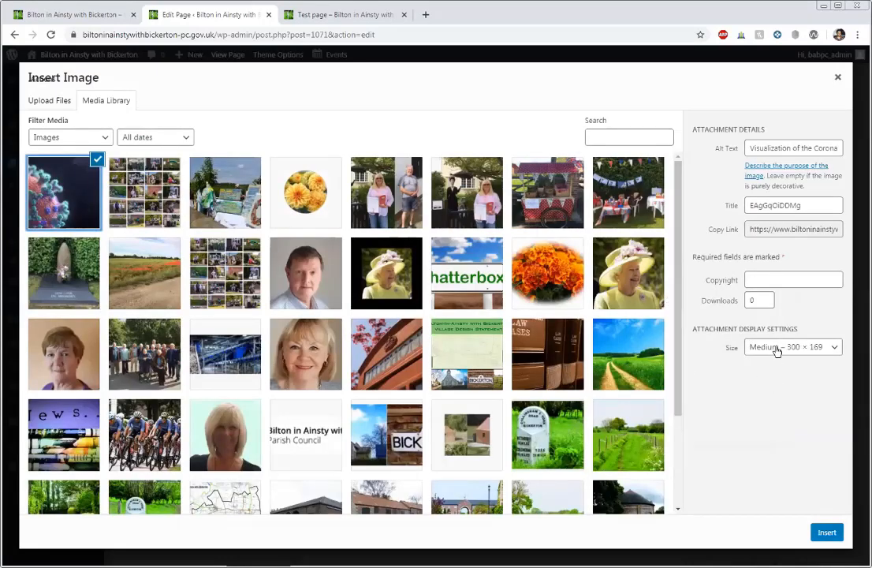
{"action": "left_click", "coordinate": [777, 351]}
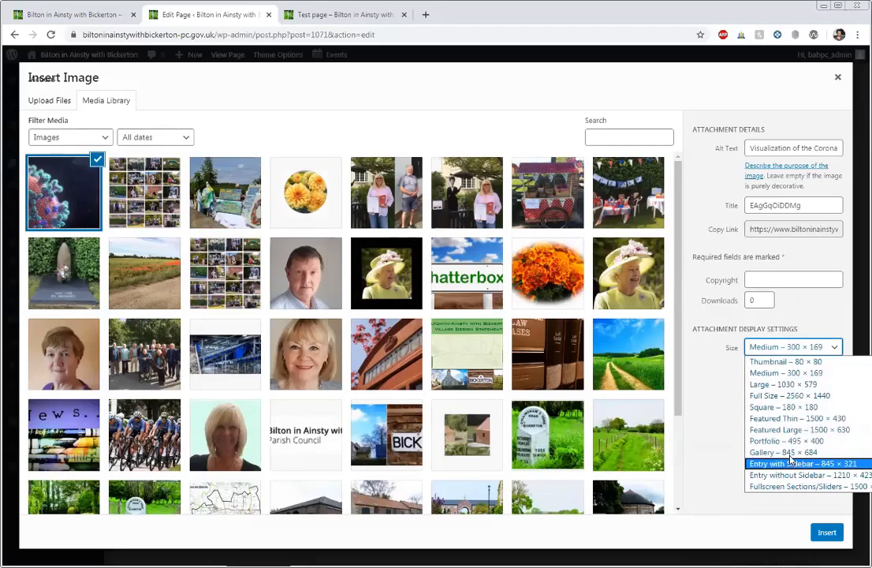
{"action": "left_click", "coordinate": [790, 453]}
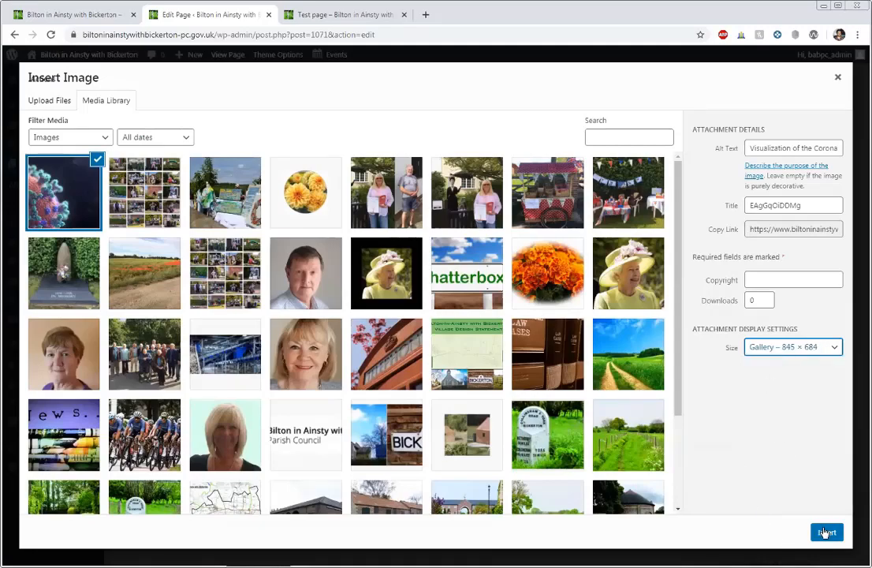
{"action": "left_click", "coordinate": [825, 532]}
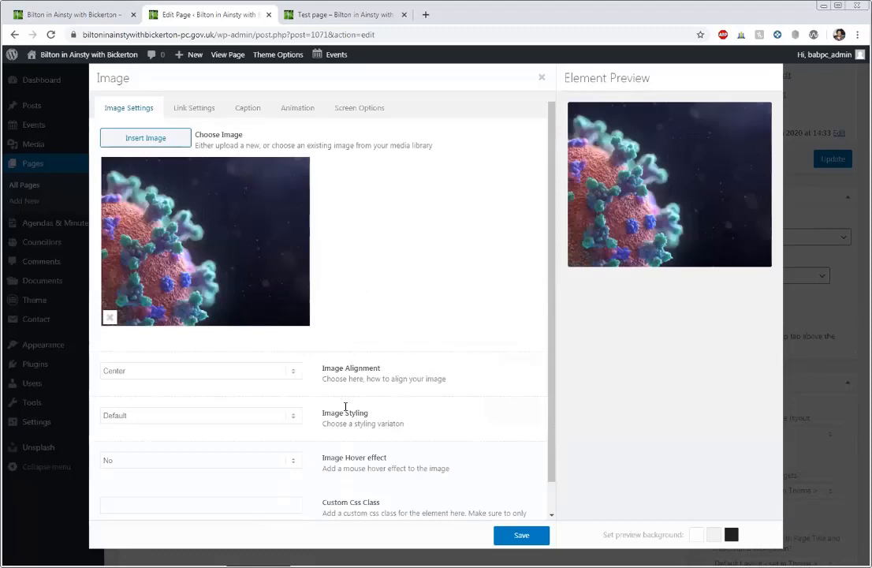
- Review the image's link and caption options, set its fade-in animation to Pop up, and save the Image settings
{"action": "scroll", "coordinate": [159, 402], "scroll_direction": "down", "scroll_amount": 1}
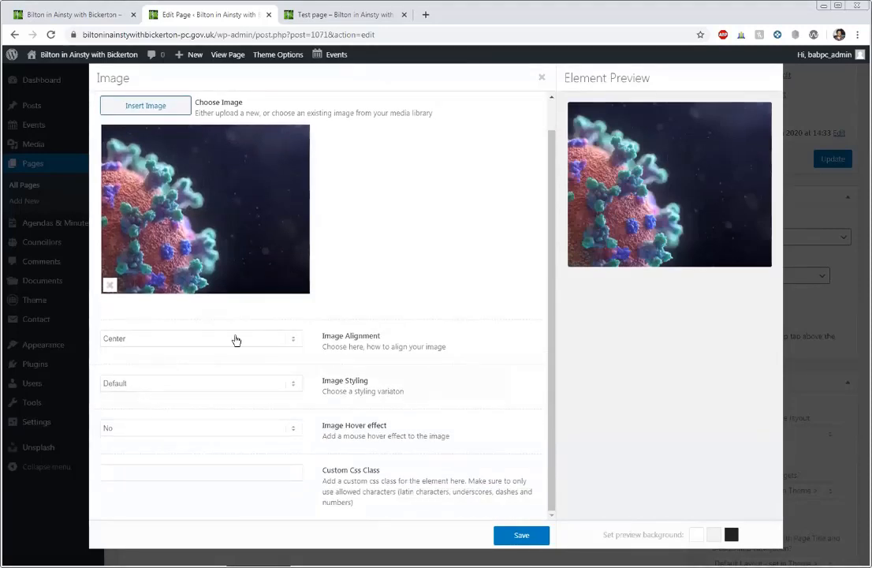
{"action": "scroll", "coordinate": [232, 344], "scroll_direction": "up", "scroll_amount": 1}
{"action": "left_click", "coordinate": [208, 116]}
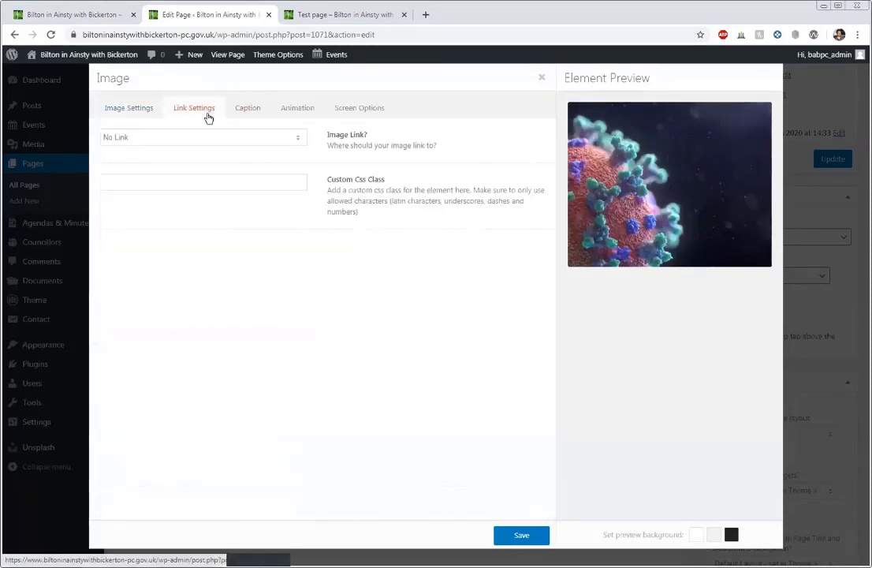
{"action": "left_click", "coordinate": [237, 115]}
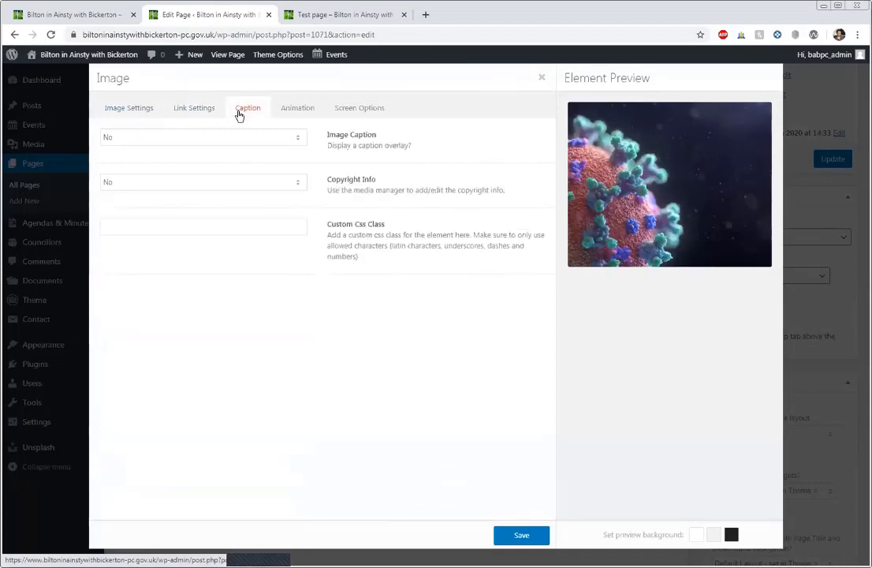
{"action": "left_click", "coordinate": [291, 108]}
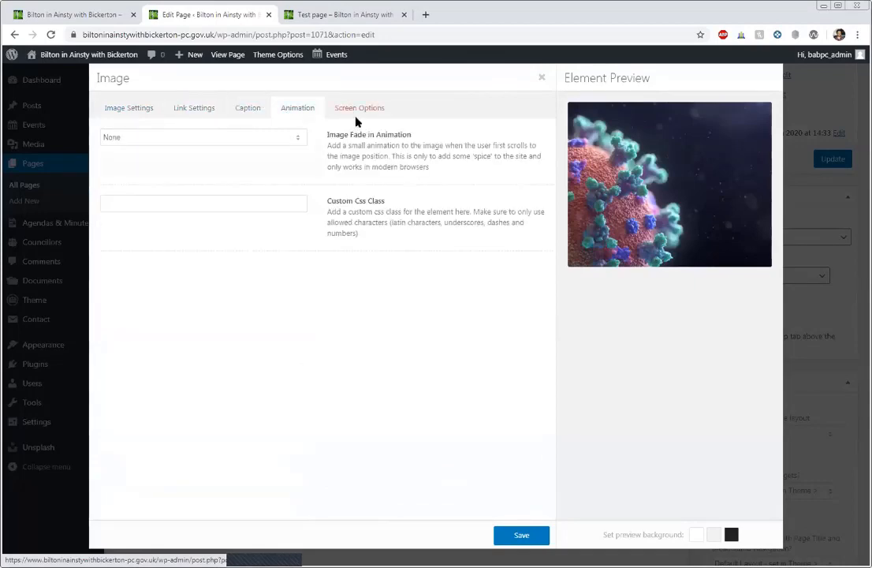
{"action": "left_click", "coordinate": [271, 138]}
{"action": "left_click", "coordinate": [210, 176]}
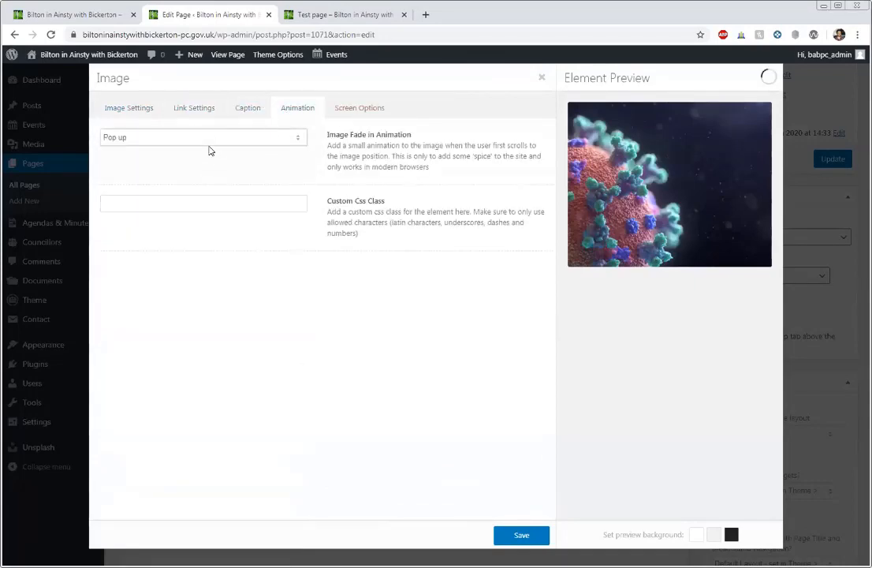
{"action": "left_click", "coordinate": [209, 145]}
{"action": "left_click", "coordinate": [204, 174]}
{"action": "left_click", "coordinate": [520, 535]}
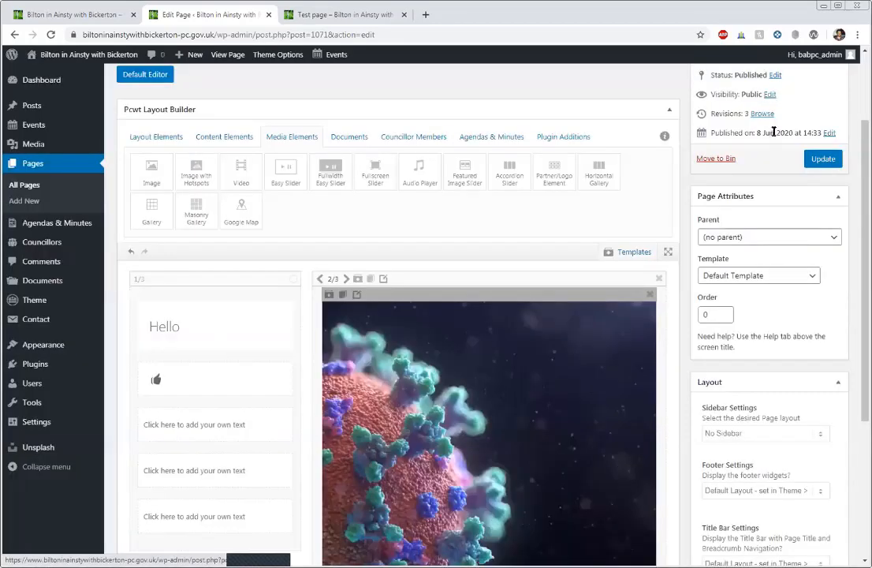
- Update the page and reload the live Test page to check the image and the text beneath the icon
{"action": "left_click", "coordinate": [821, 160]}
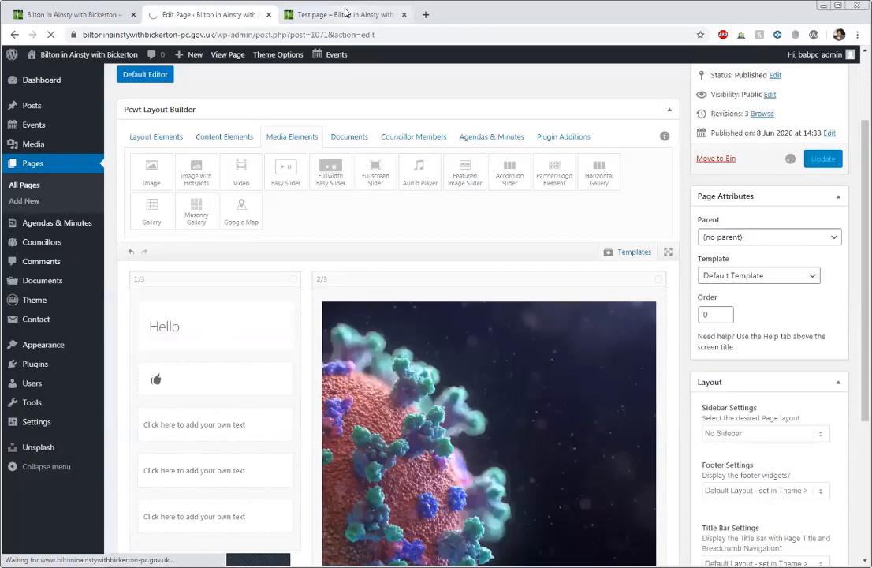
{"action": "left_click", "coordinate": [345, 14]}
{"action": "right_click", "coordinate": [375, 200]}
{"action": "left_click", "coordinate": [395, 235]}
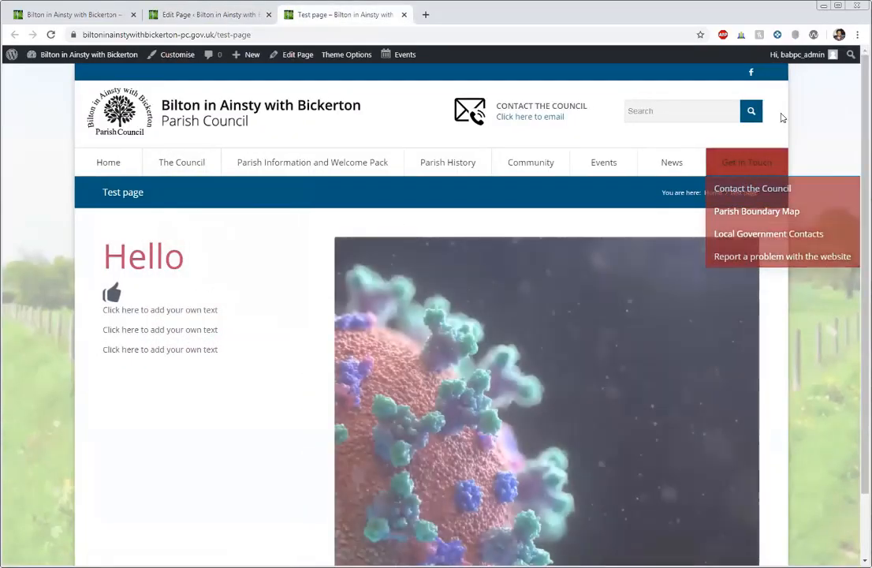
{"action": "scroll", "coordinate": [814, 142], "scroll_direction": "down", "scroll_amount": 2}
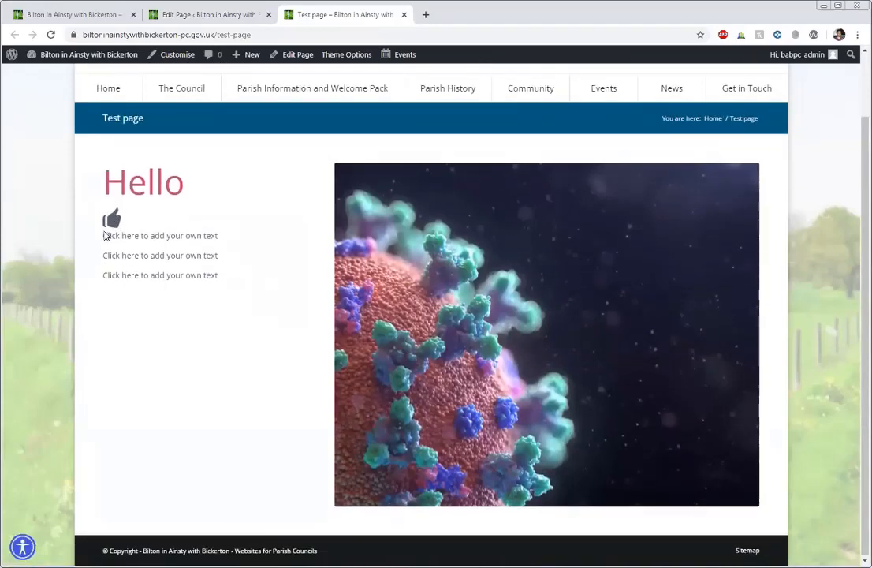
{"action": "left_click_drag", "start_coordinate": [104, 234], "coordinate": [218, 302]}
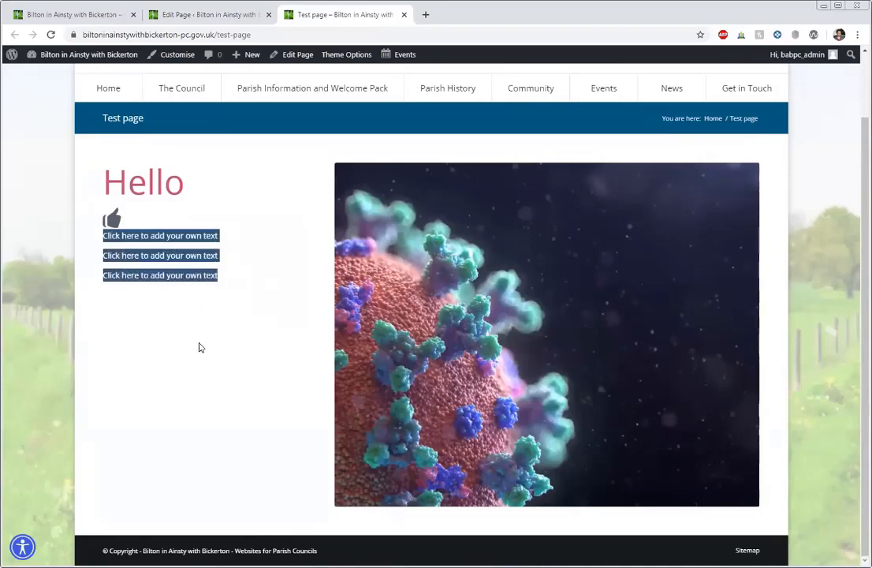
- Return to the page editor and add a Promo Box content element across the full width above the two columns
{"action": "left_click", "coordinate": [206, 12]}
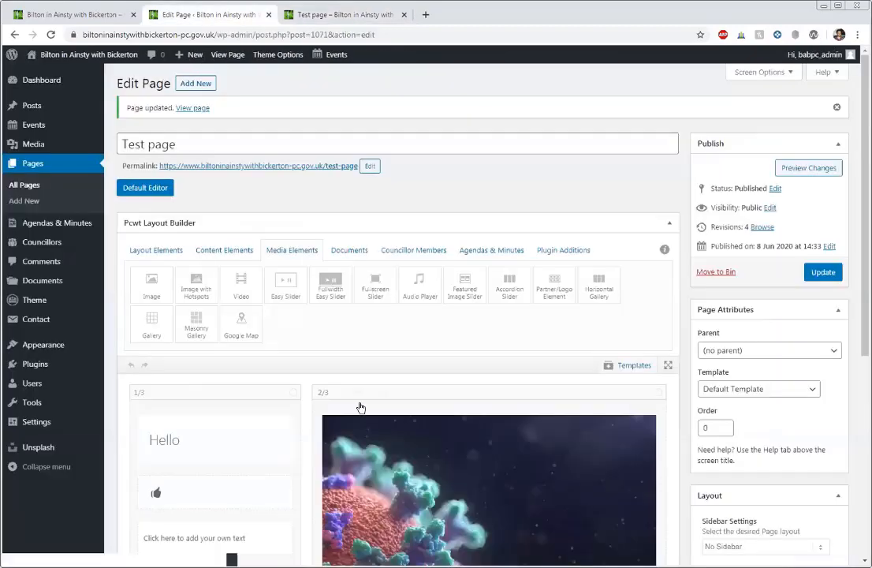
{"action": "scroll", "coordinate": [359, 381], "scroll_direction": "down", "scroll_amount": 3}
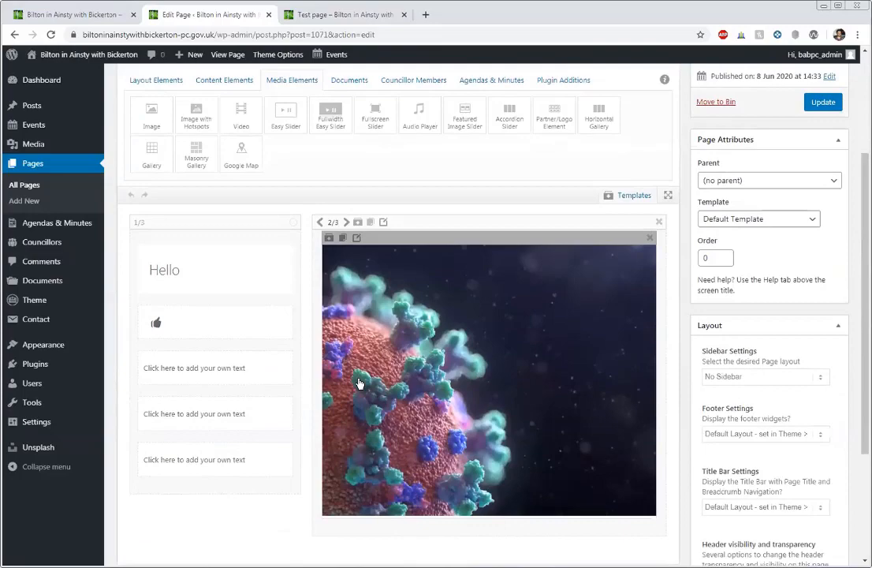
{"action": "scroll", "coordinate": [288, 376], "scroll_direction": "up", "scroll_amount": 2}
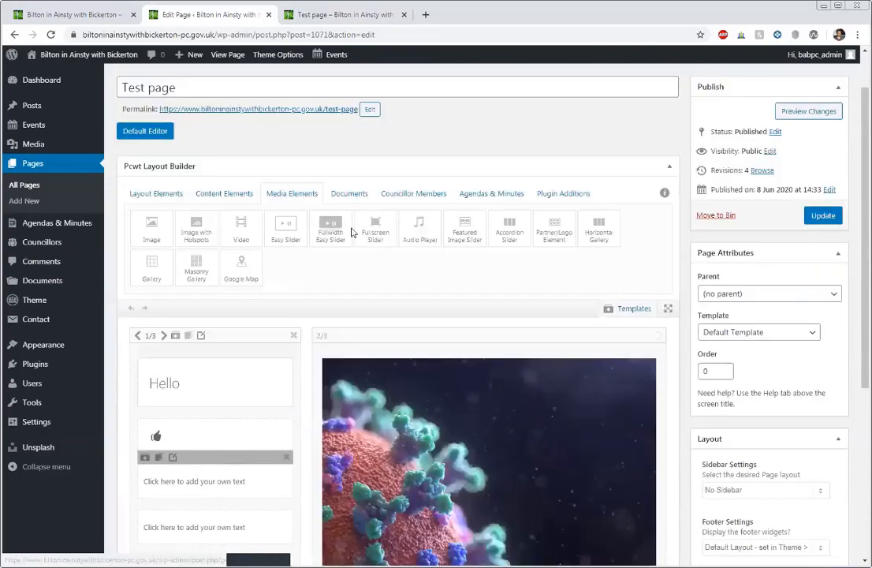
{"action": "left_click", "coordinate": [344, 198]}
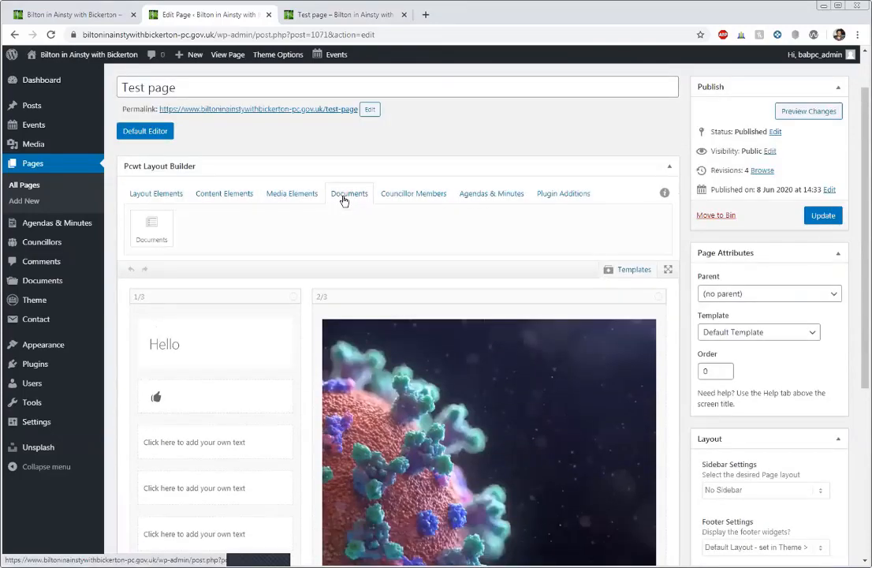
{"action": "left_click", "coordinate": [200, 204]}
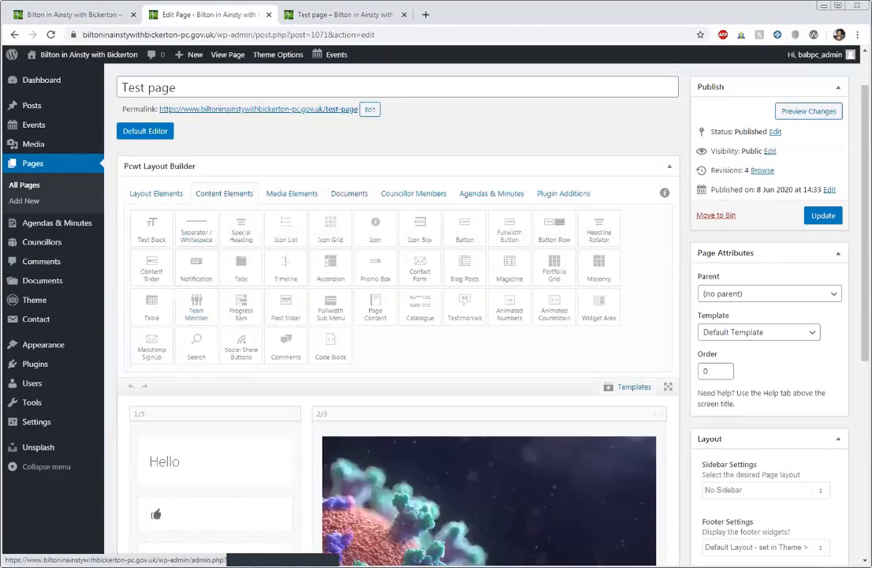
{"action": "scroll", "coordinate": [504, 302], "scroll_direction": "down", "scroll_amount": 3}
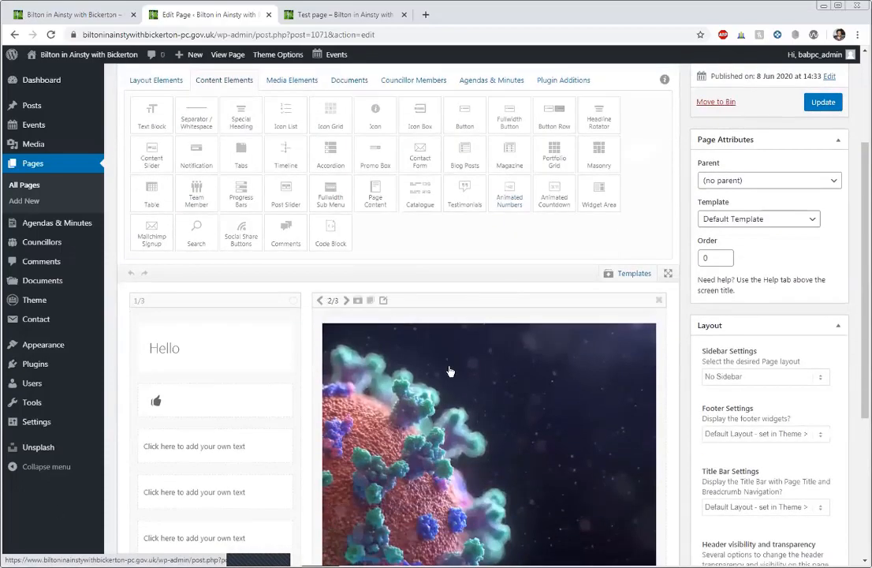
{"action": "scroll", "coordinate": [278, 249], "scroll_direction": "up", "scroll_amount": 1}
{"action": "scroll", "coordinate": [277, 249], "scroll_direction": "up", "scroll_amount": 1}
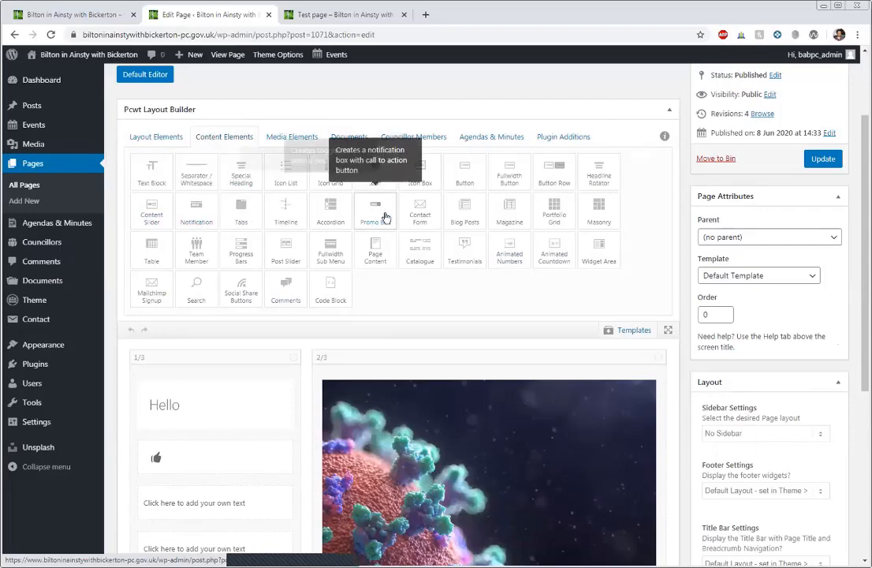
{"action": "left_click_drag", "start_coordinate": [386, 218], "coordinate": [363, 355]}
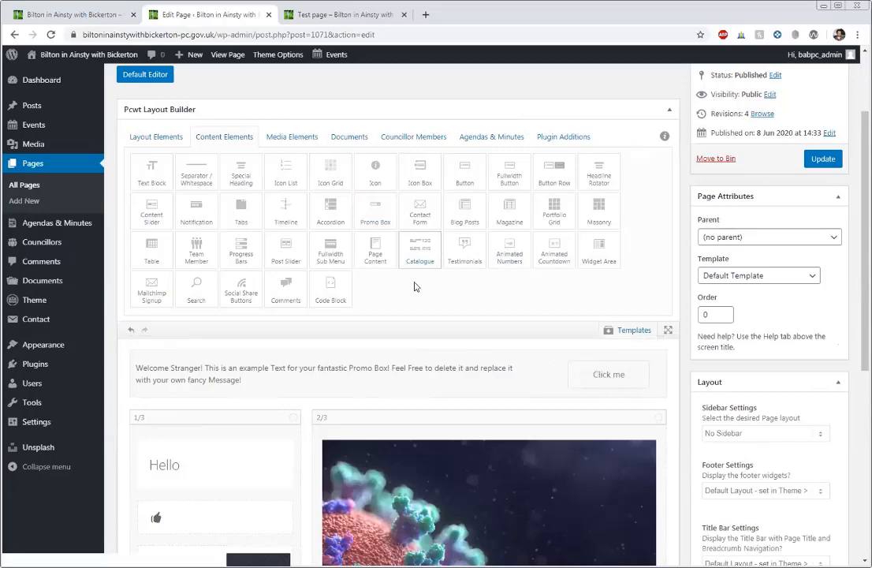
- Add a Button element to the 1/3 column between the Hello heading and the thumbs-up icon
{"action": "left_click_drag", "start_coordinate": [457, 167], "coordinate": [241, 511]}
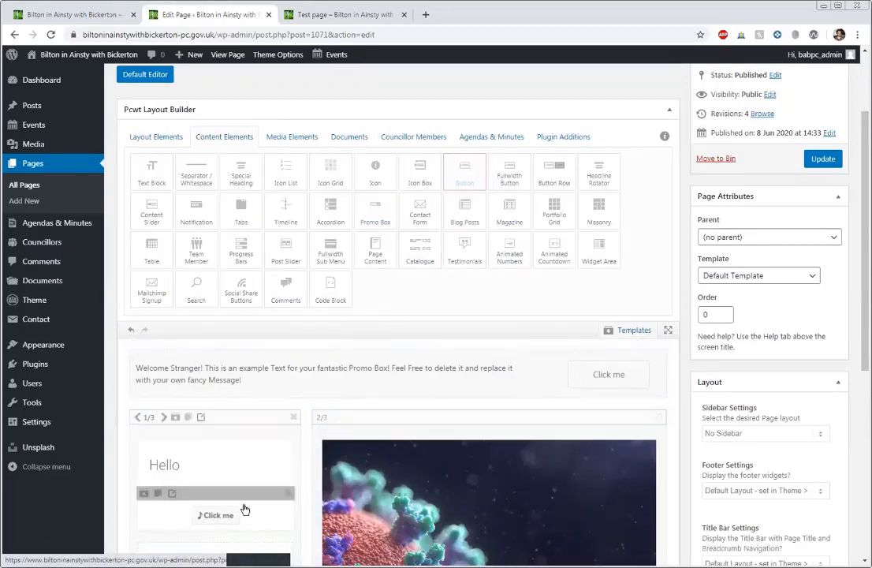
{"action": "scroll", "coordinate": [241, 466], "scroll_direction": "down", "scroll_amount": 1}
{"action": "scroll", "coordinate": [251, 530], "scroll_direction": "up", "scroll_amount": 1}
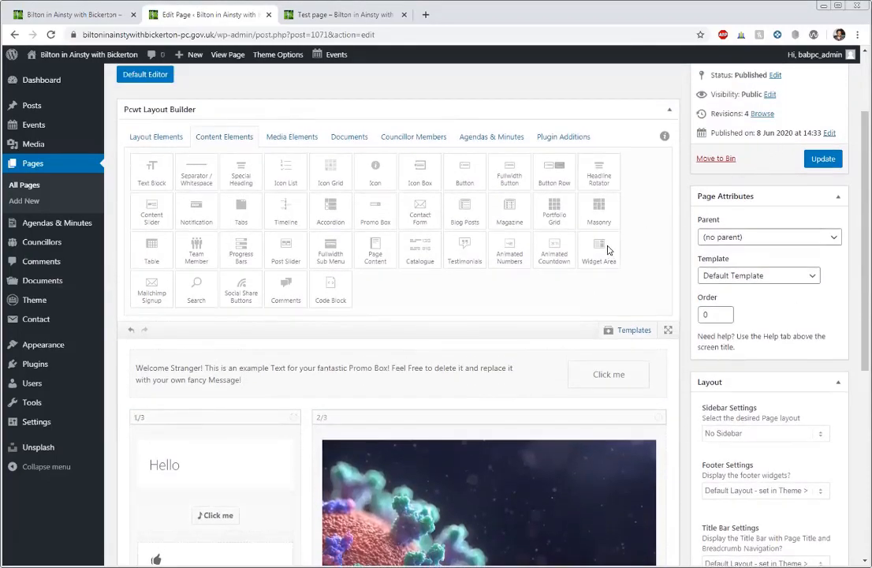
- Add a Table element between the Promo Box and the columns, and bring up the available media elements
{"action": "scroll", "coordinate": [233, 251], "scroll_direction": "down", "scroll_amount": 1}
{"action": "left_click_drag", "start_coordinate": [163, 196], "coordinate": [236, 377]}
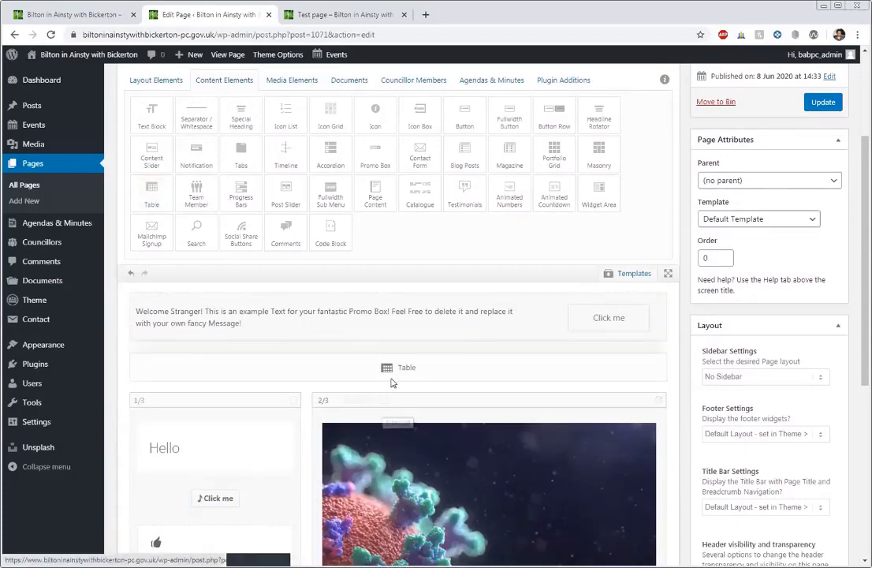
{"action": "scroll", "coordinate": [391, 381], "scroll_direction": "up", "scroll_amount": 1}
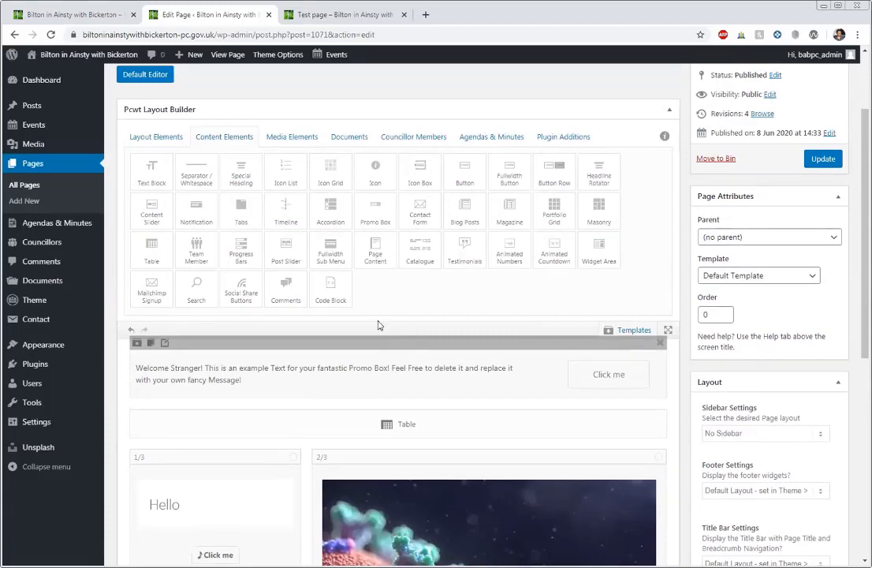
{"action": "left_click", "coordinate": [294, 138]}
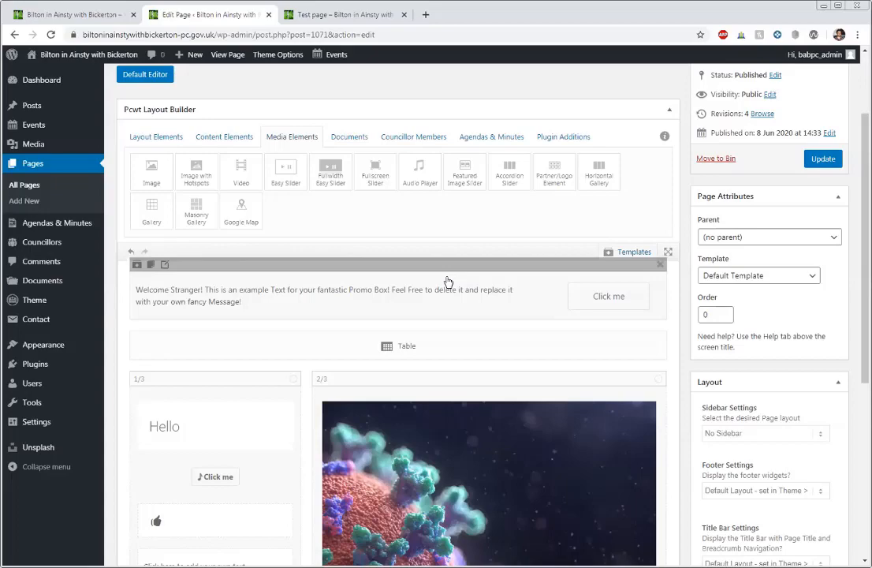
- Review the Test page's layout from the Promo Box down to the attachments, and update the page
{"action": "scroll", "coordinate": [524, 180], "scroll_direction": "up", "scroll_amount": 3}
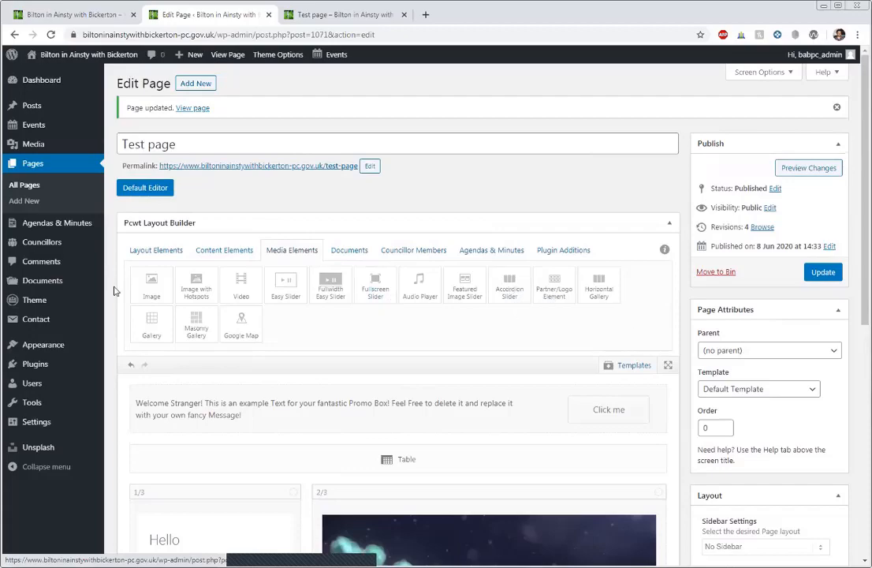
{"action": "scroll", "coordinate": [412, 317], "scroll_direction": "down", "scroll_amount": 6}
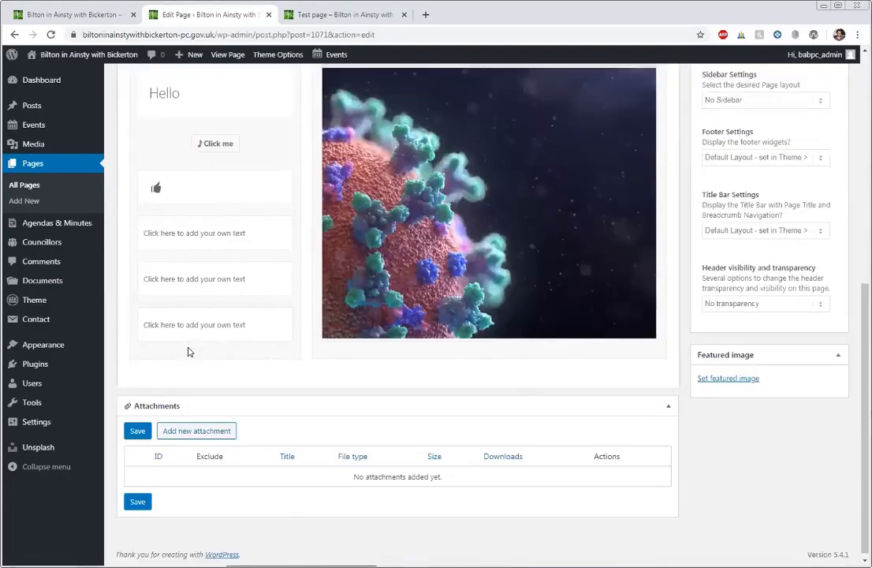
{"action": "scroll", "coordinate": [582, 479], "scroll_direction": "up", "scroll_amount": 2}
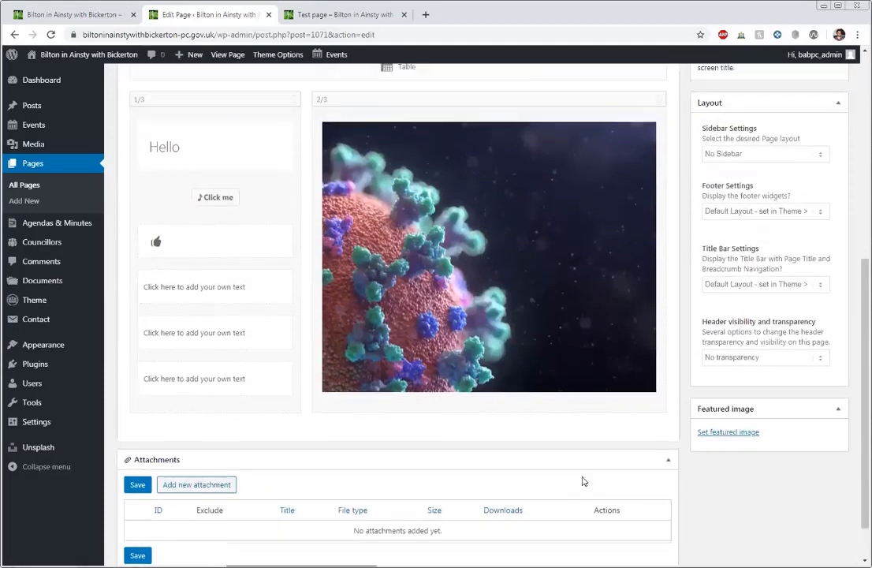
{"action": "scroll", "coordinate": [769, 394], "scroll_direction": "up", "scroll_amount": 2}
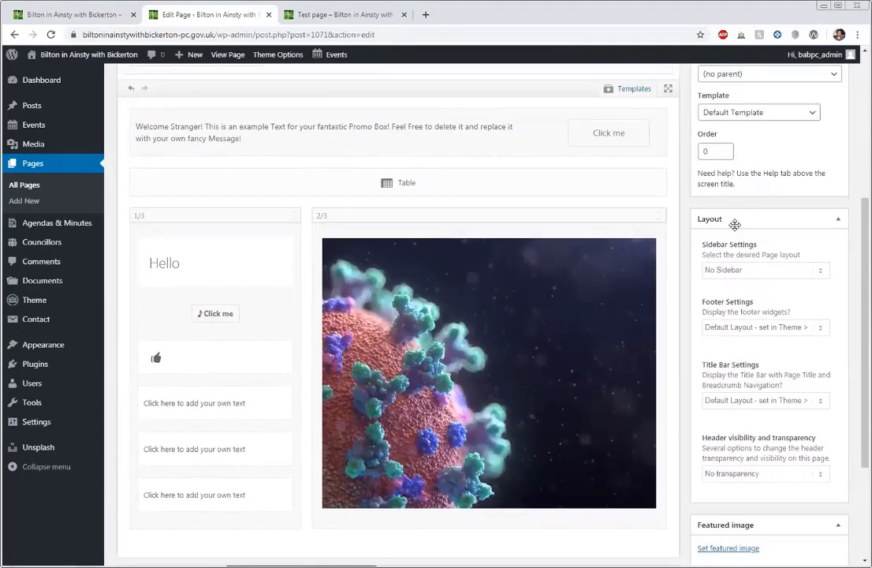
{"action": "scroll", "coordinate": [735, 418], "scroll_direction": "up", "scroll_amount": 5}
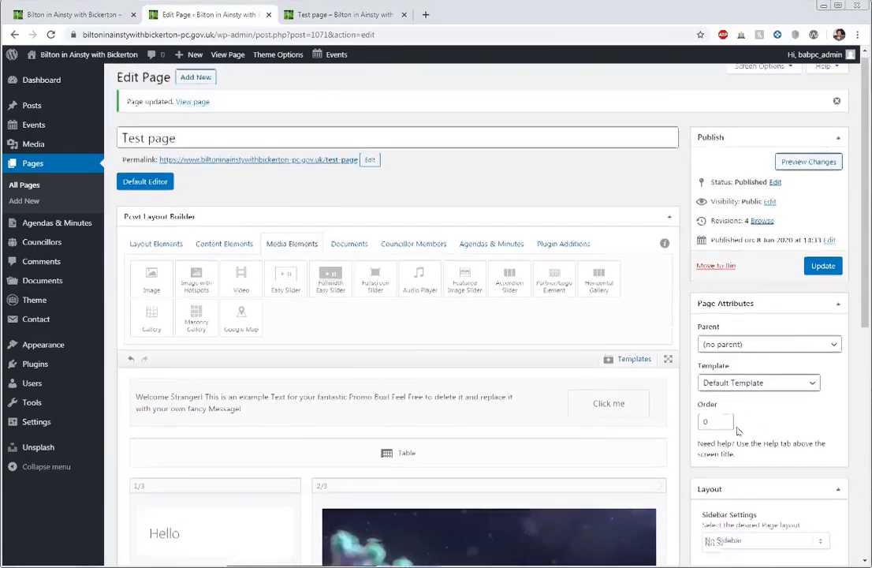
{"action": "left_click", "coordinate": [819, 273]}
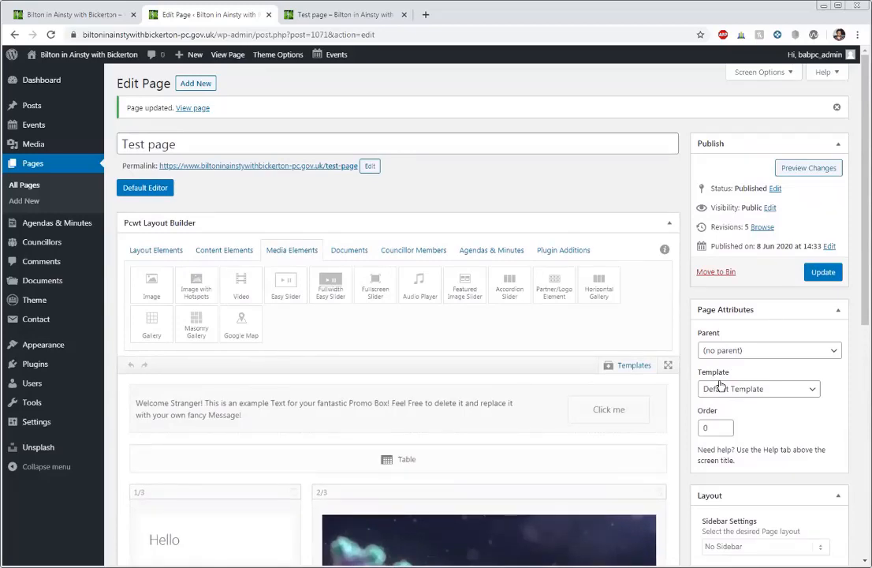
- Reload the live Test page and check the Promo Box, the button, the text and the image
{"action": "left_click", "coordinate": [335, 16]}
{"action": "right_click", "coordinate": [237, 181]}
{"action": "left_click", "coordinate": [229, 214]}
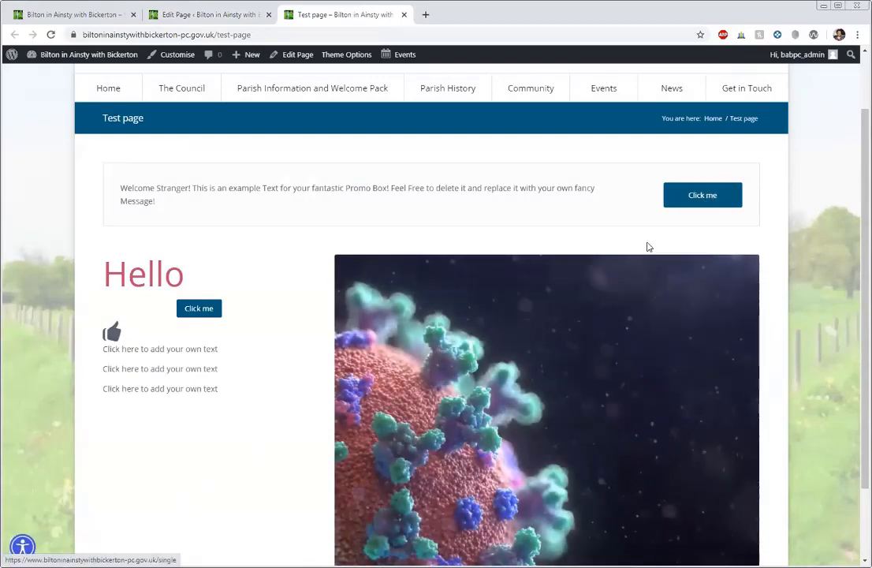
{"action": "scroll", "coordinate": [649, 245], "scroll_direction": "down", "scroll_amount": 1}
{"action": "scroll", "coordinate": [515, 228], "scroll_direction": "up", "scroll_amount": 2}
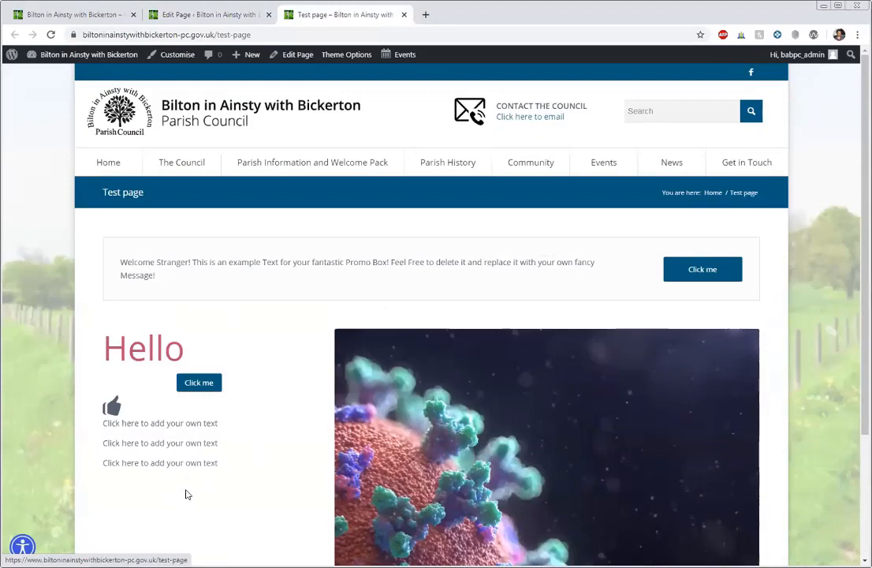
{"action": "scroll", "coordinate": [187, 494], "scroll_direction": "down", "scroll_amount": 2}
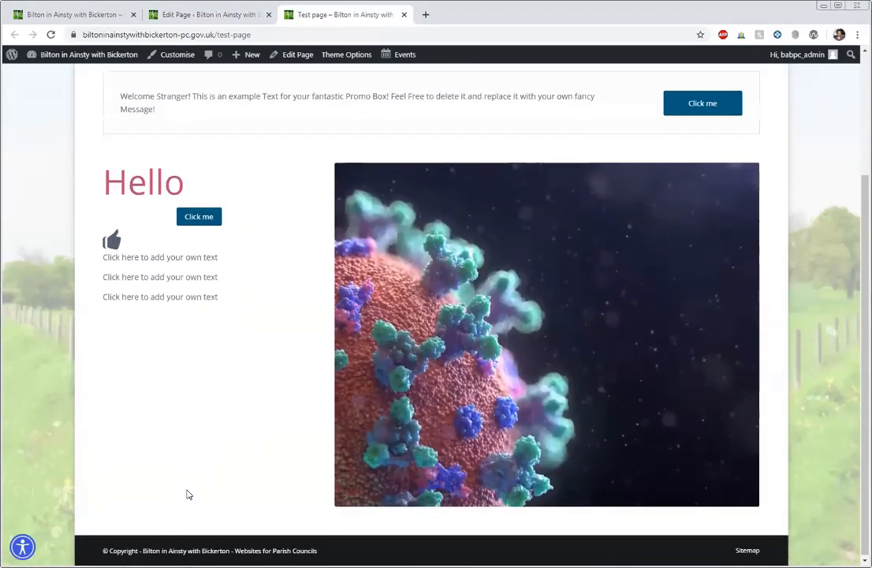
{"action": "scroll", "coordinate": [181, 490], "scroll_direction": "up", "scroll_amount": 2}
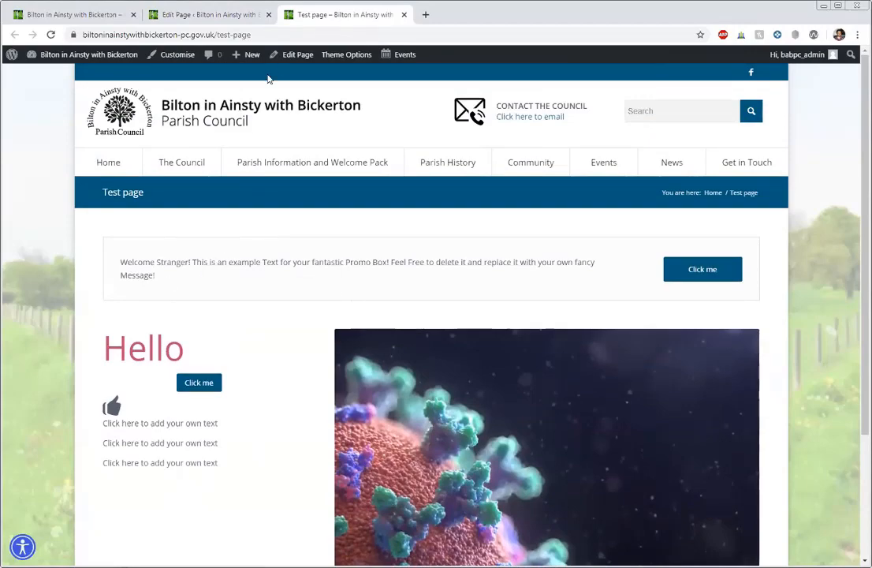
- Leave the page editor for the site's menu management and look through the Main Menu structure
{"action": "left_click", "coordinate": [244, 15]}
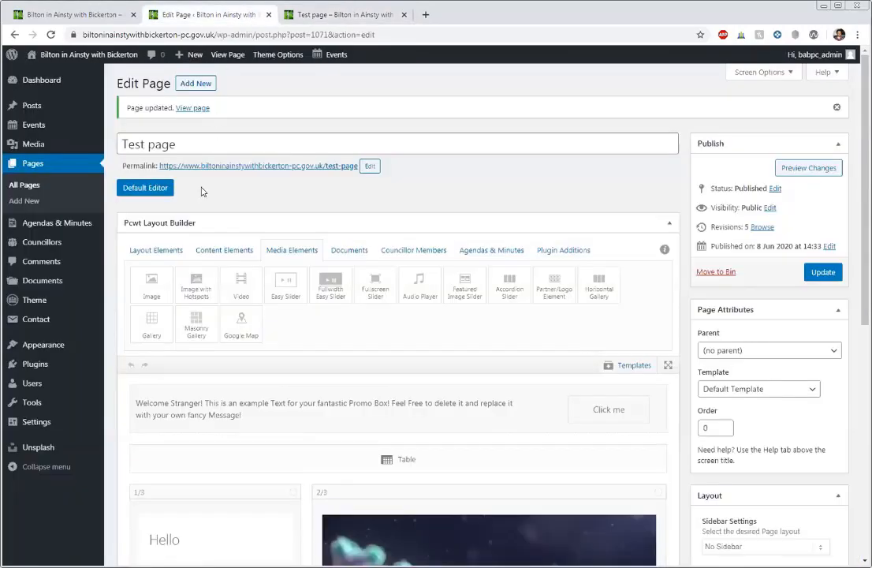
{"action": "mouse_move", "coordinate": [35, 349]}
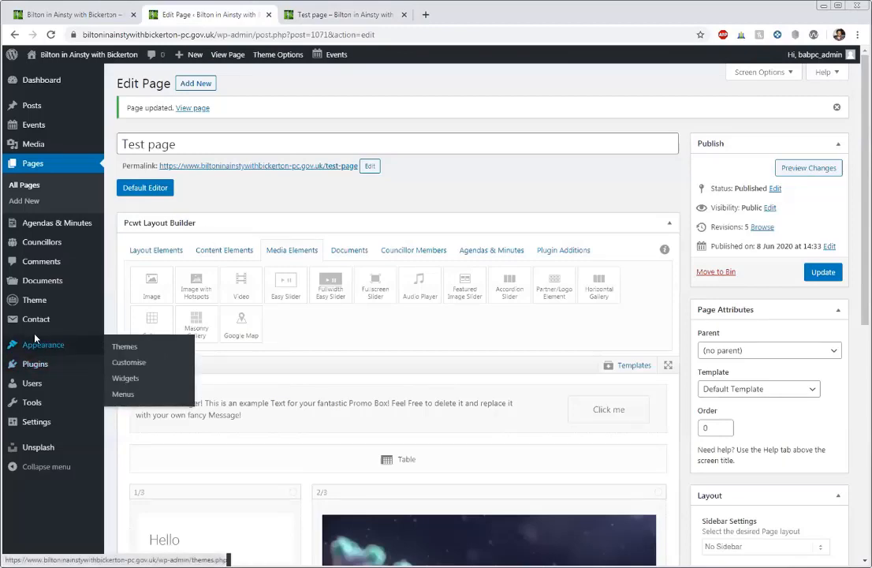
{"action": "left_click", "coordinate": [117, 393]}
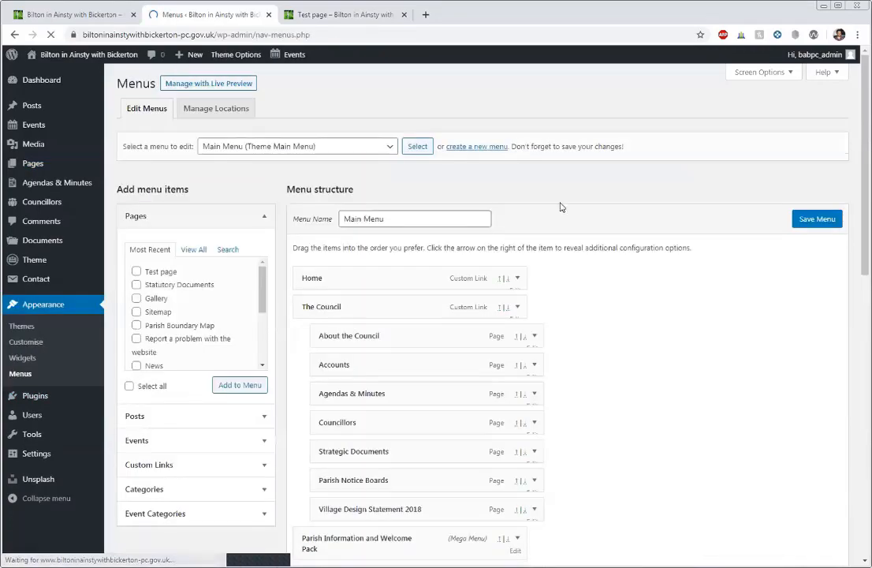
{"action": "scroll", "coordinate": [559, 203], "scroll_direction": "down", "scroll_amount": 4}
{"action": "scroll", "coordinate": [559, 204], "scroll_direction": "down", "scroll_amount": 3}
{"action": "scroll", "coordinate": [558, 203], "scroll_direction": "up", "scroll_amount": 6}
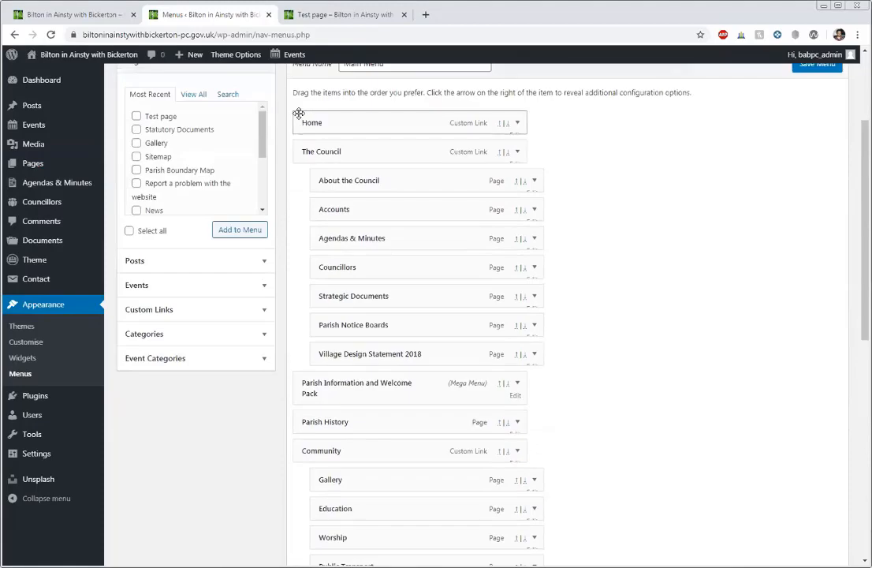
- Compare the live site's navigation, including The Council's submenu, with the Main Menu structure
{"action": "left_click", "coordinate": [290, 21]}
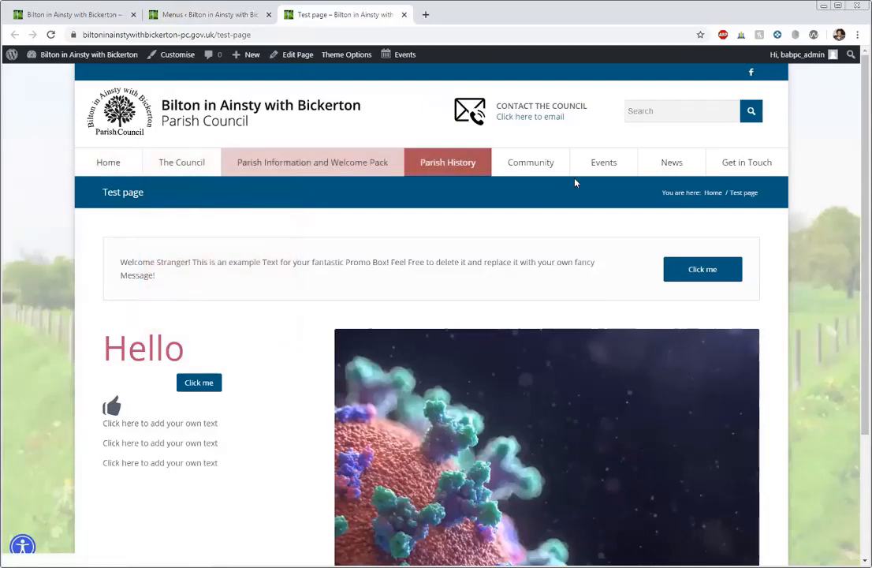
{"action": "left_click", "coordinate": [209, 14]}
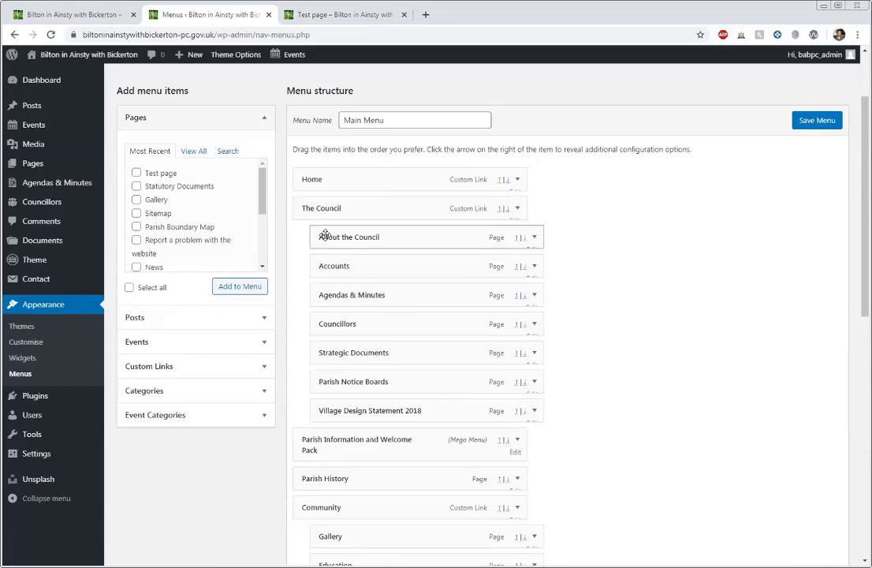
{"action": "left_click", "coordinate": [341, 15]}
{"action": "mouse_move", "coordinate": [175, 161]}
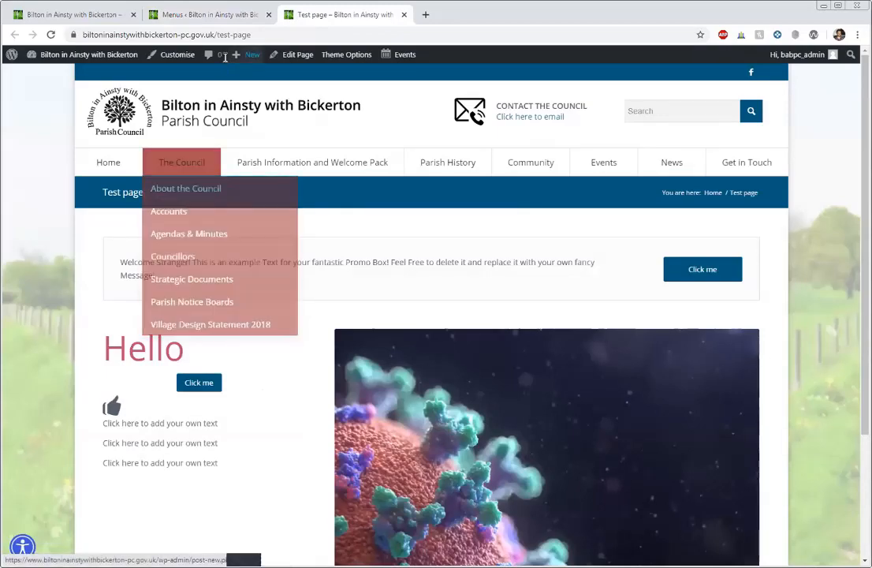
{"action": "left_click", "coordinate": [208, 16]}
- Add the Test page to the Main Menu twice and go to the end of the menu structure
{"action": "scroll", "coordinate": [126, 236], "scroll_direction": "up", "scroll_amount": 2}
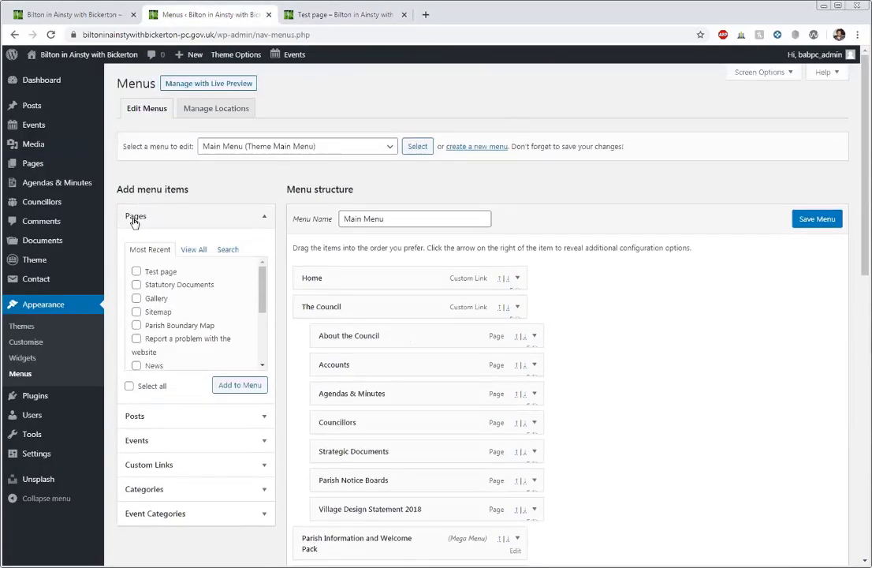
{"action": "left_click", "coordinate": [136, 272]}
{"action": "scroll", "coordinate": [221, 347], "scroll_direction": "down", "scroll_amount": 3}
{"action": "scroll", "coordinate": [224, 359], "scroll_direction": "up", "scroll_amount": 3}
{"action": "left_click", "coordinate": [235, 388]}
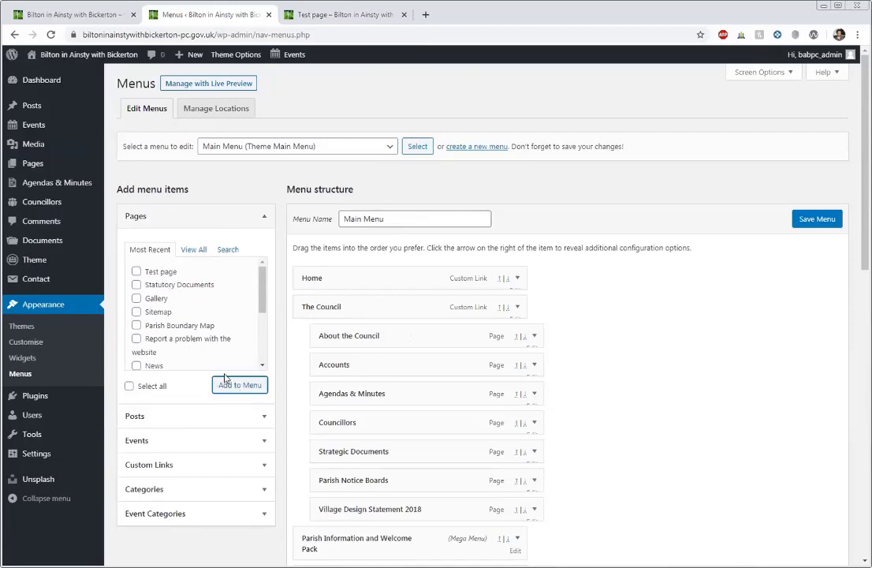
{"action": "left_click", "coordinate": [157, 273]}
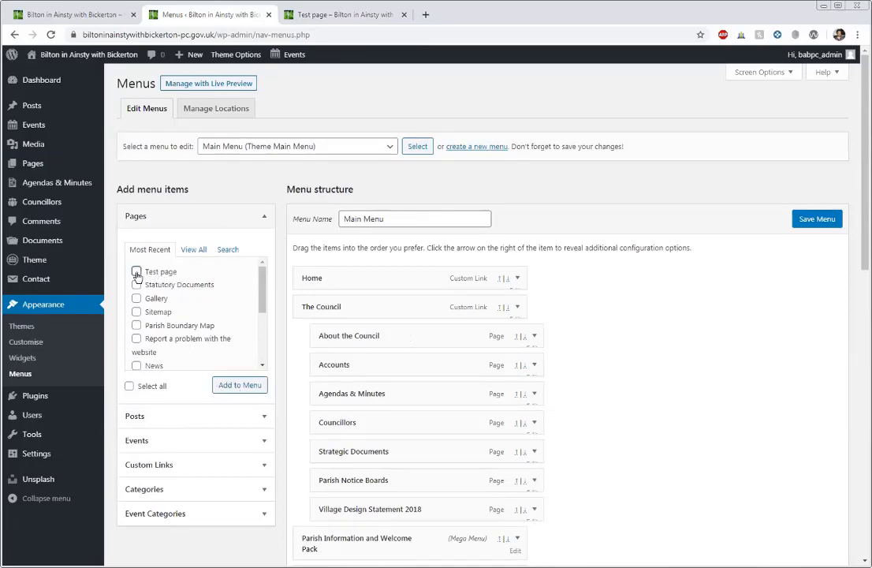
{"action": "left_click", "coordinate": [227, 387]}
{"action": "scroll", "coordinate": [248, 346], "scroll_direction": "down", "scroll_amount": 3}
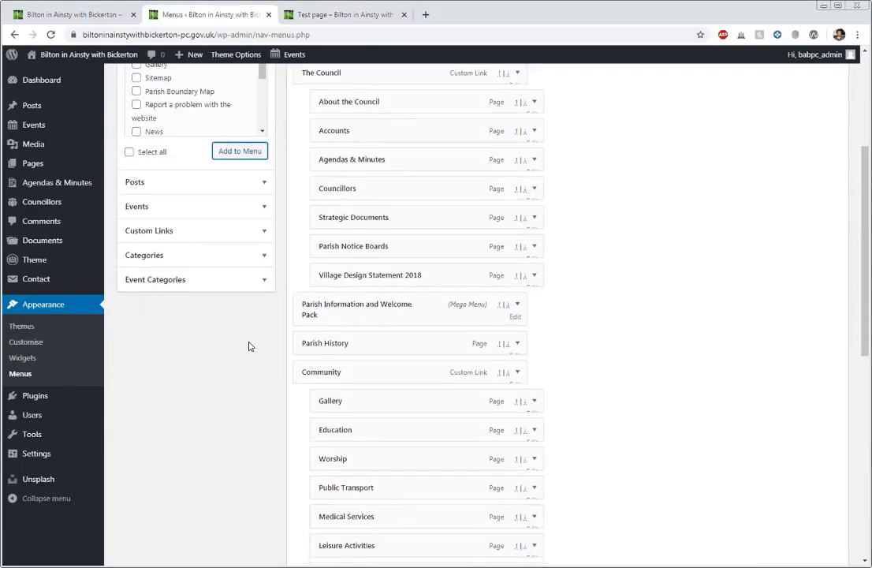
{"action": "scroll", "coordinate": [248, 346], "scroll_direction": "down", "scroll_amount": 6}
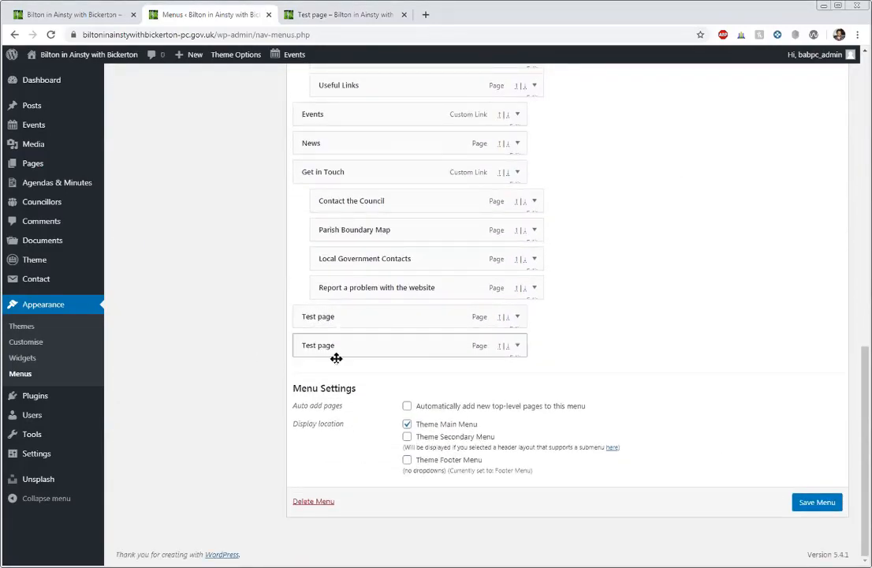
- Remove the second Test page item from the end of the Main Menu
{"action": "scroll", "coordinate": [283, 263], "scroll_direction": "up", "scroll_amount": 3}
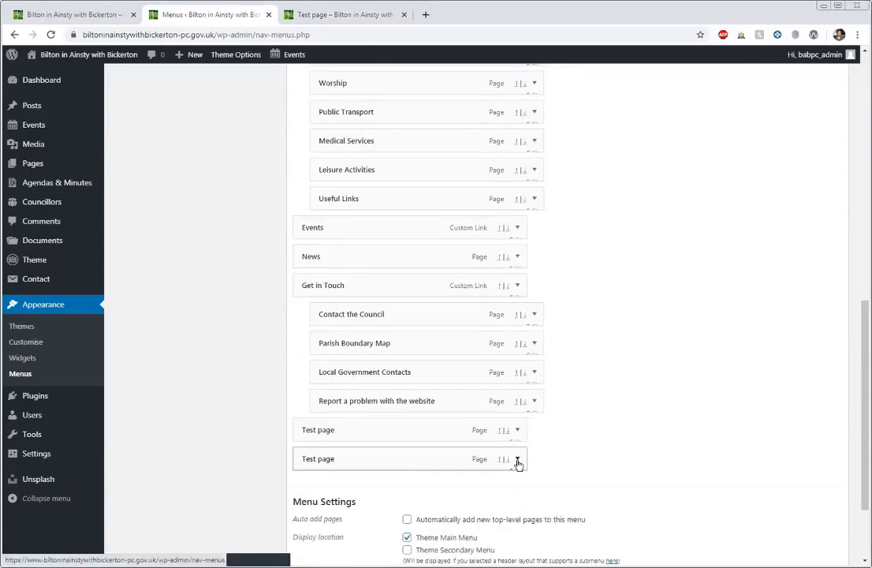
{"action": "left_click", "coordinate": [518, 461]}
{"action": "scroll", "coordinate": [627, 313], "scroll_direction": "down", "scroll_amount": 3}
{"action": "left_click", "coordinate": [312, 486]}
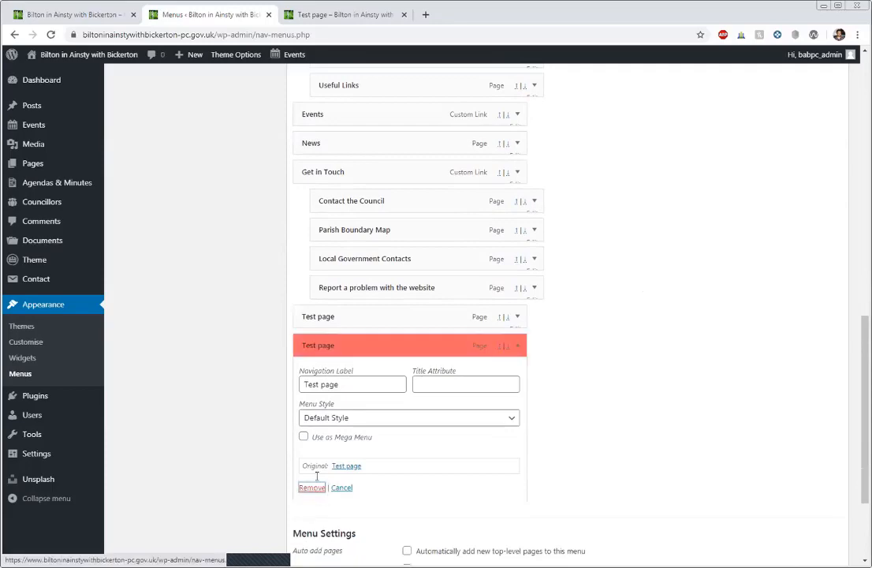
- Move the remaining Test page item between Home and The Council, and remove it from the Main Menu
{"action": "left_click_drag", "start_coordinate": [348, 403], "coordinate": [391, 134]}
{"action": "left_click_drag", "start_coordinate": [338, 198], "coordinate": [354, 156]}
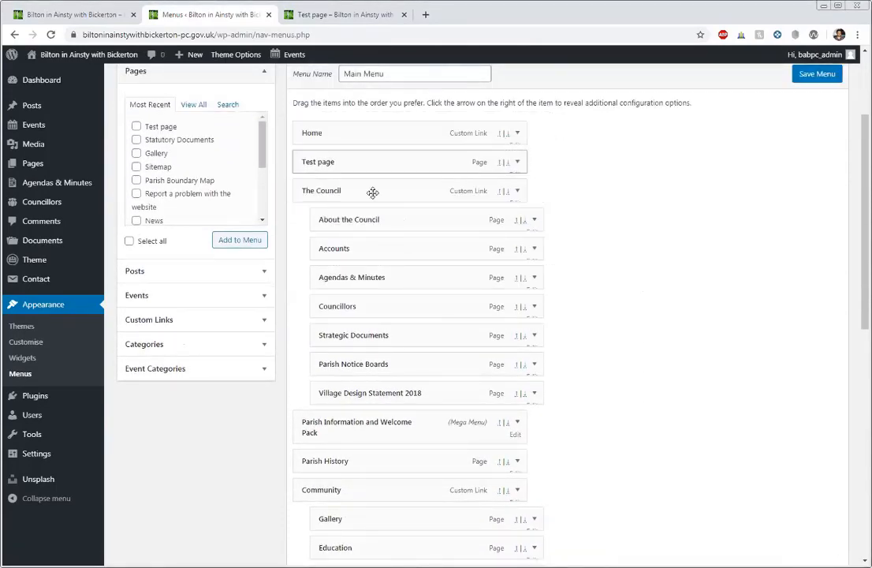
{"action": "left_click", "coordinate": [520, 163]}
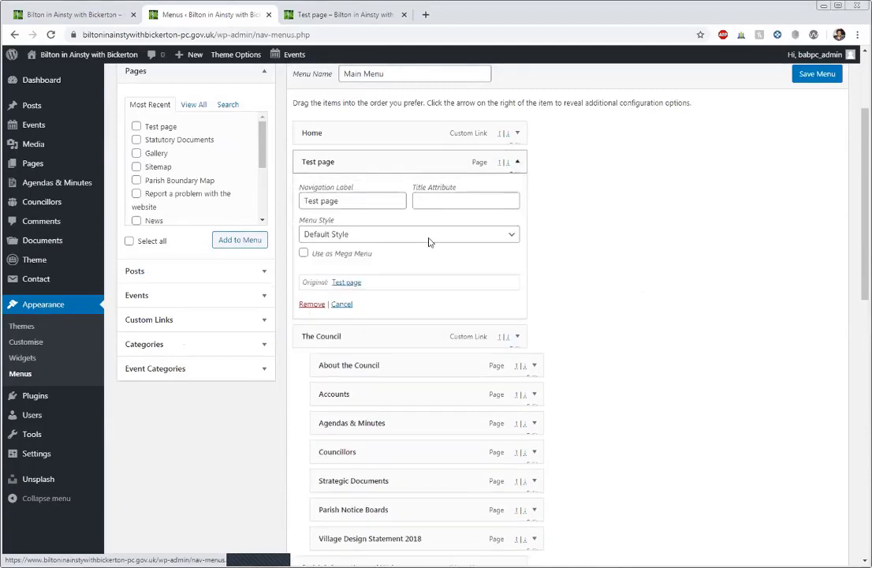
{"action": "left_click", "coordinate": [311, 303]}
{"action": "scroll", "coordinate": [471, 202], "scroll_direction": "up", "scroll_amount": 2}
- Open the Test page for editing from its live view and move the page to the Bin
{"action": "left_click", "coordinate": [323, 14]}
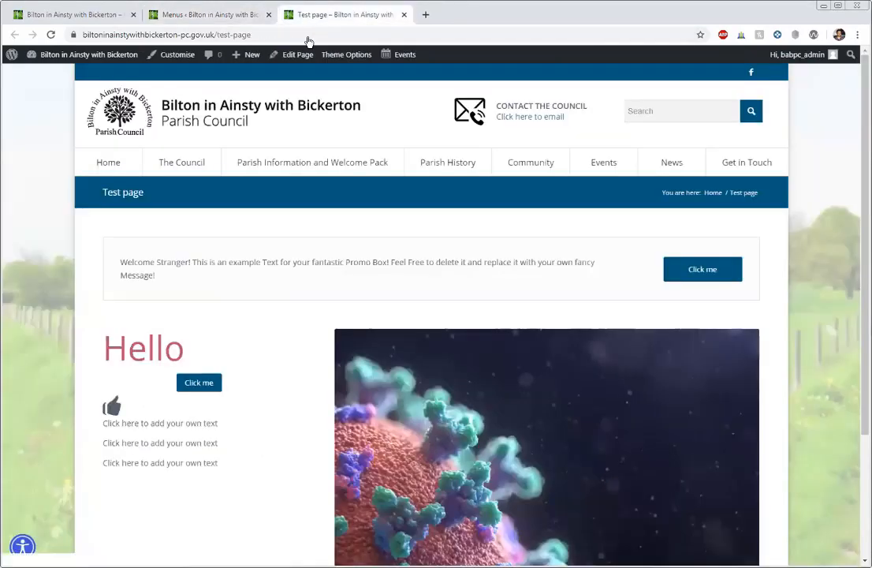
{"action": "left_click", "coordinate": [291, 57]}
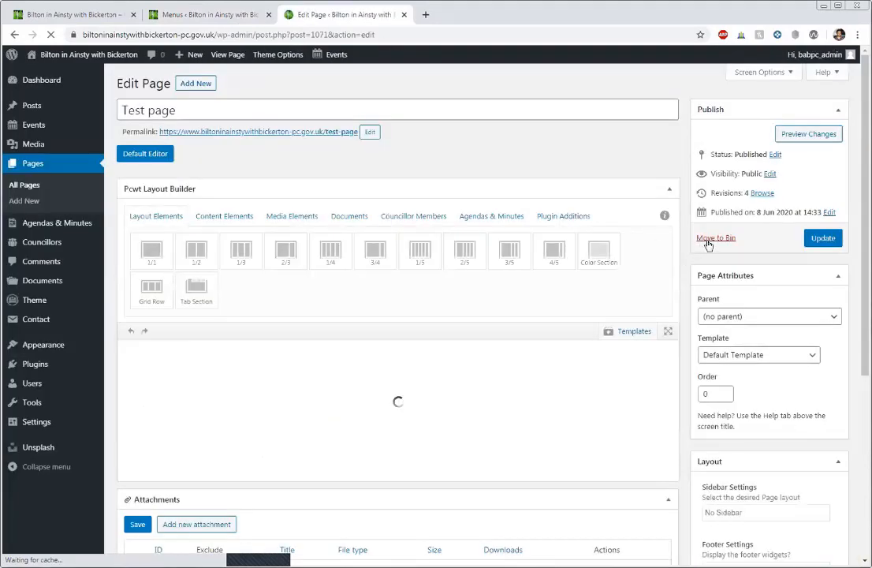
{"action": "left_click", "coordinate": [707, 239]}
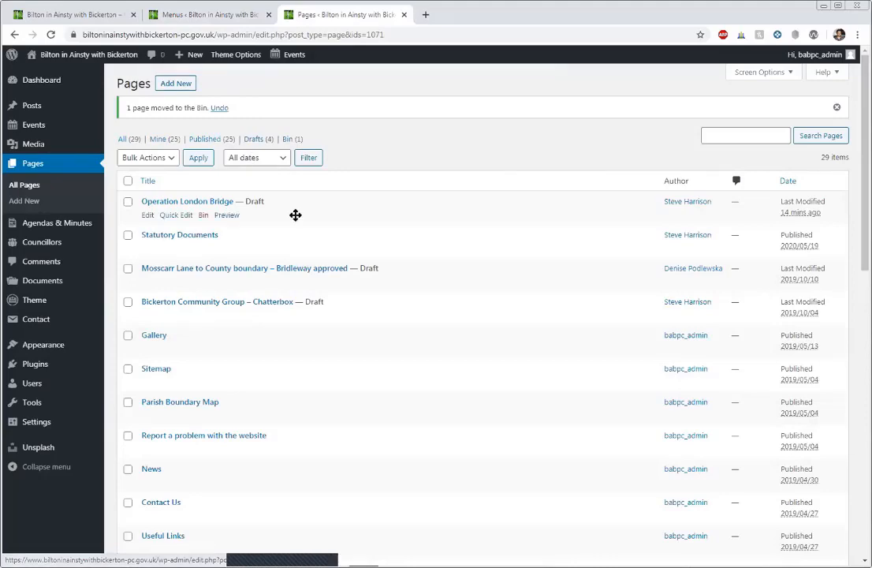
- Open the Home page for editing, look over its layout, and view the live Home page in a separate tab
{"action": "scroll", "coordinate": [315, 316], "scroll_direction": "down", "scroll_amount": 10}
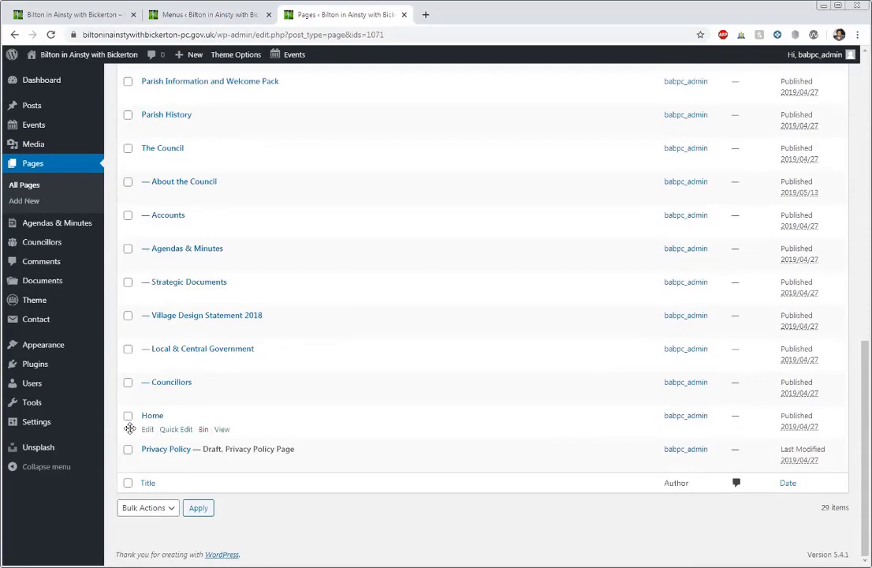
{"action": "left_click", "coordinate": [147, 430]}
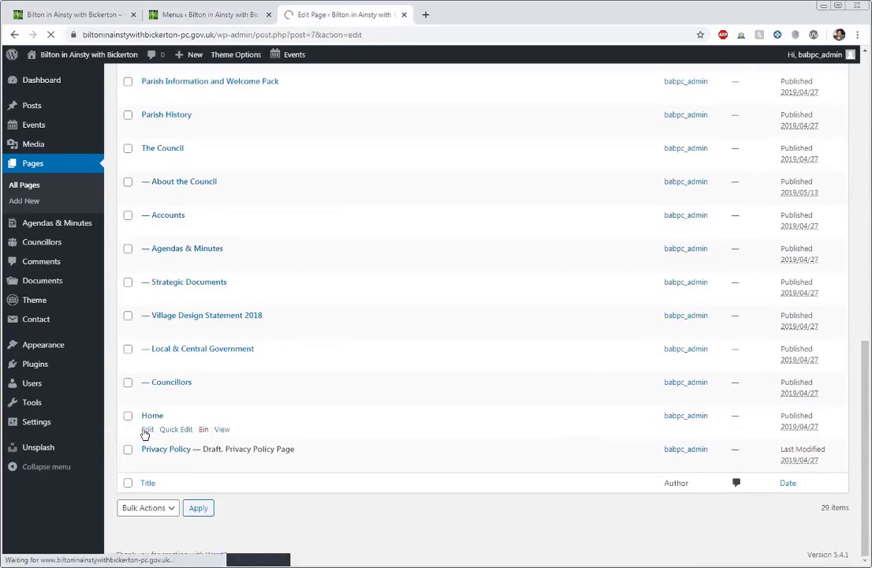
{"action": "scroll", "coordinate": [495, 188], "scroll_direction": "down", "scroll_amount": 2}
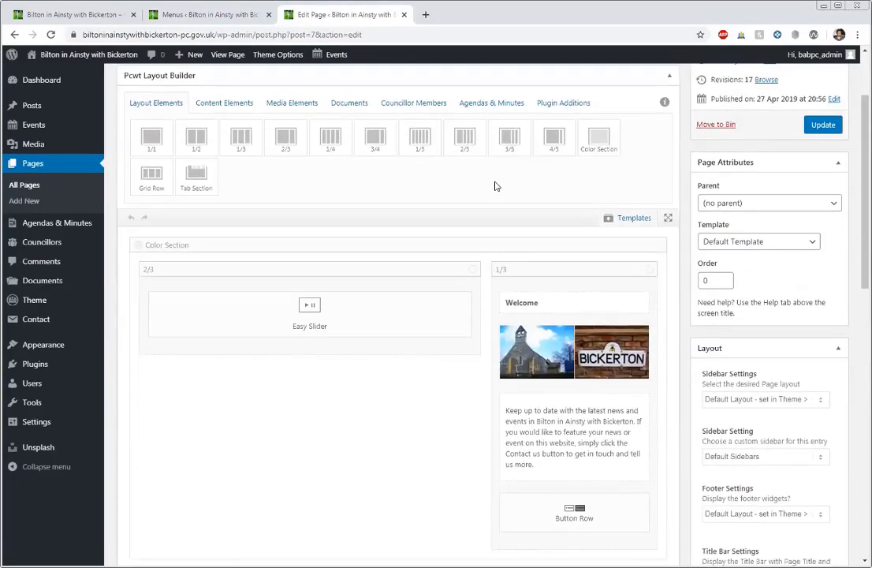
{"action": "scroll", "coordinate": [420, 62], "scroll_direction": "up", "scroll_amount": 3}
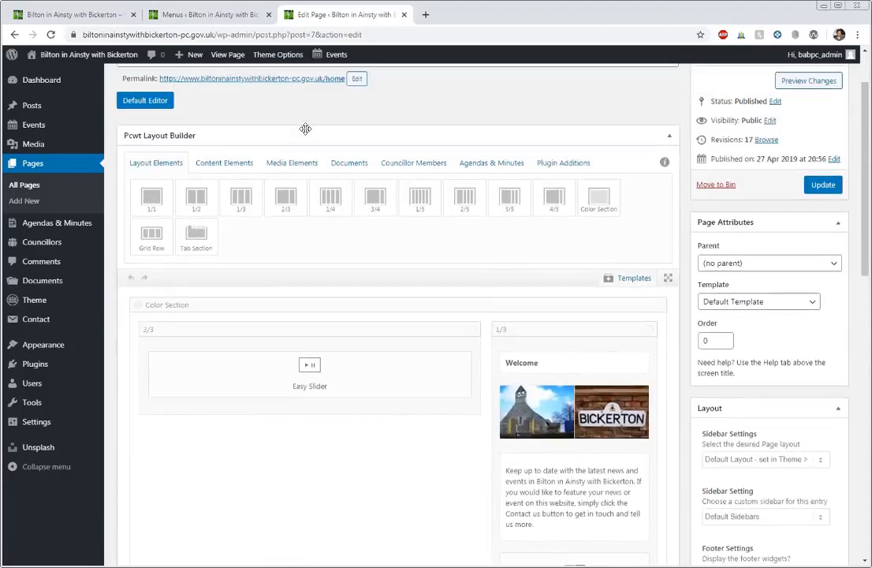
{"action": "middle_click", "coordinate": [277, 131]}
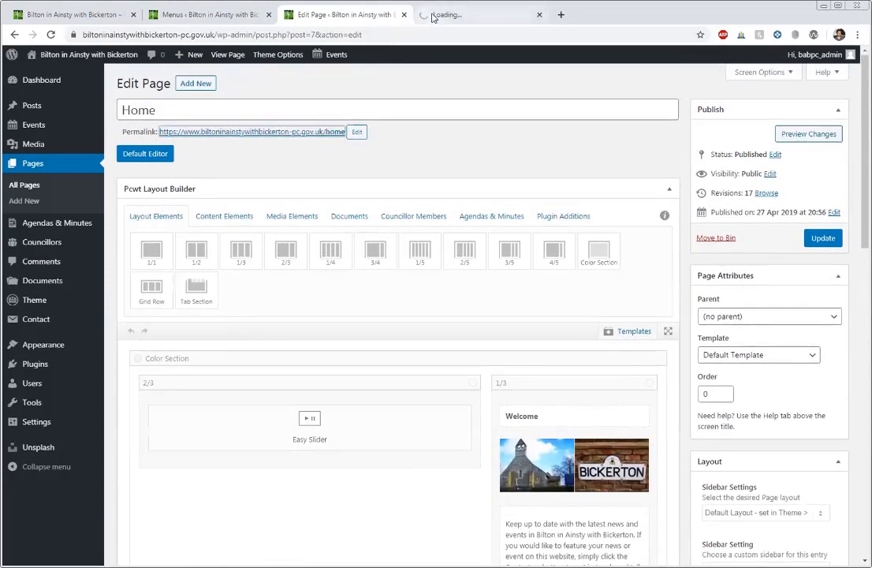
{"action": "left_click", "coordinate": [425, 21]}
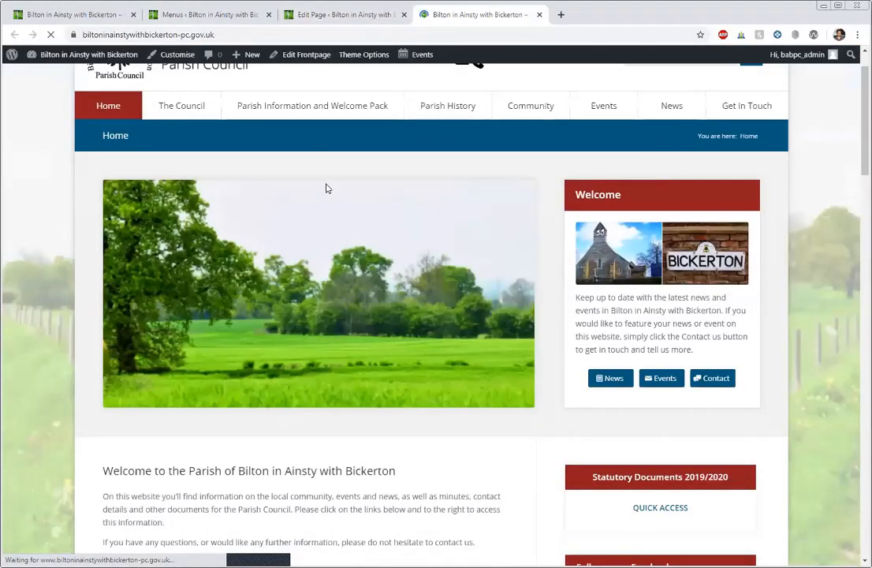
- Compare the live Home page's image slider and Welcome panel with the matching elements in the page's layout editor
{"action": "scroll", "coordinate": [325, 183], "scroll_direction": "down", "scroll_amount": 1}
{"action": "left_click_drag", "start_coordinate": [865, 123], "coordinate": [866, 130]}
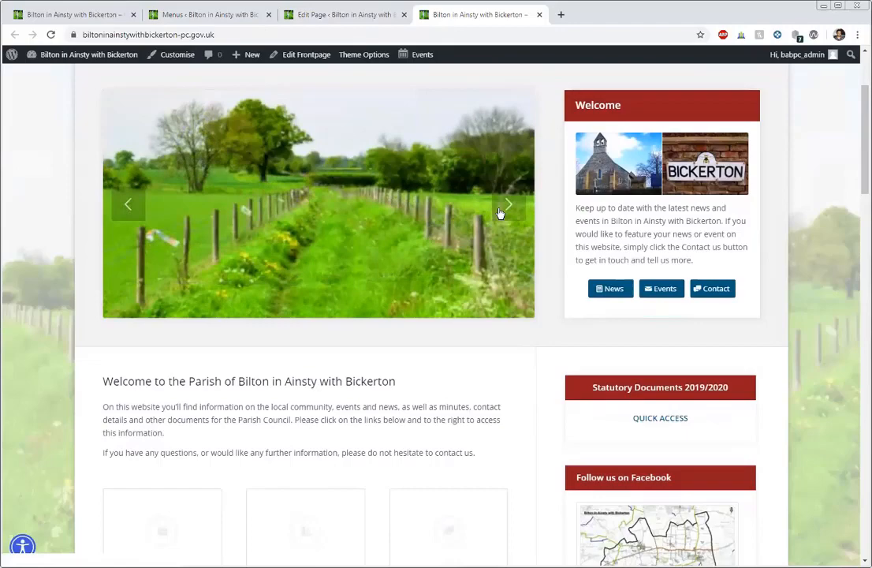
{"action": "left_click", "coordinate": [501, 209]}
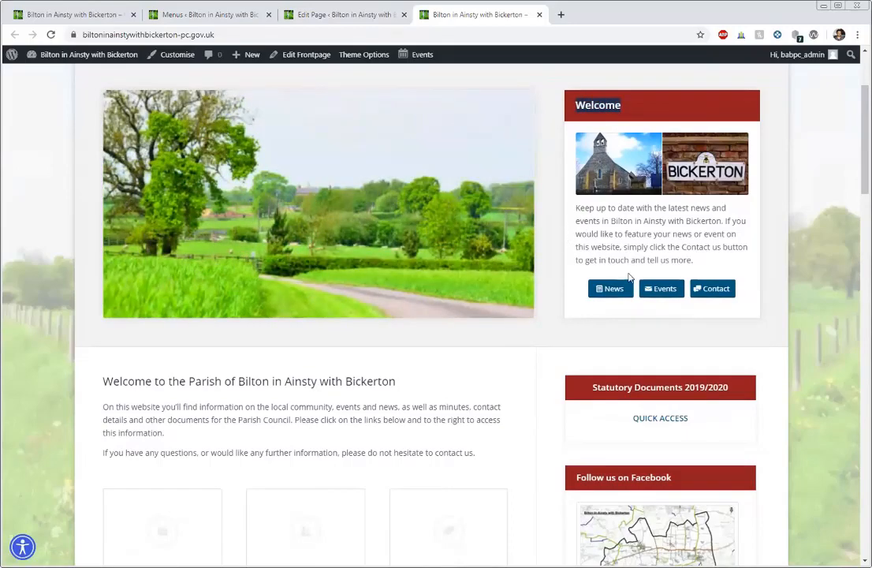
{"action": "left_click", "coordinate": [352, 16]}
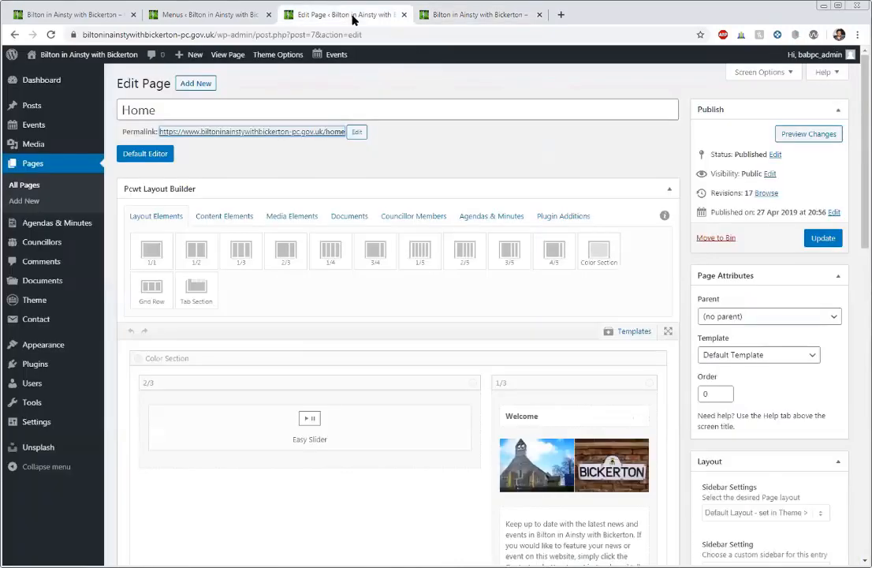
{"action": "scroll", "coordinate": [351, 254], "scroll_direction": "down", "scroll_amount": 2}
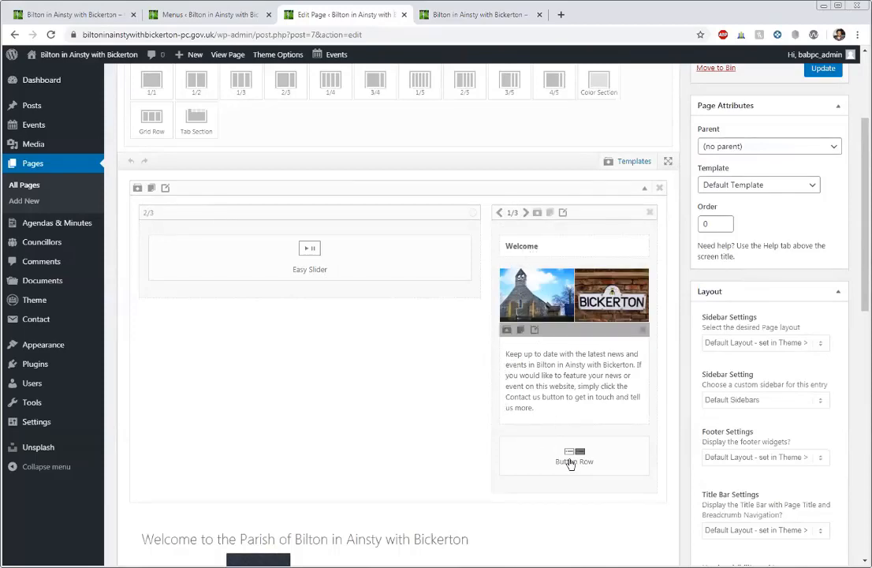
{"action": "scroll", "coordinate": [579, 469], "scroll_direction": "down", "scroll_amount": 5}
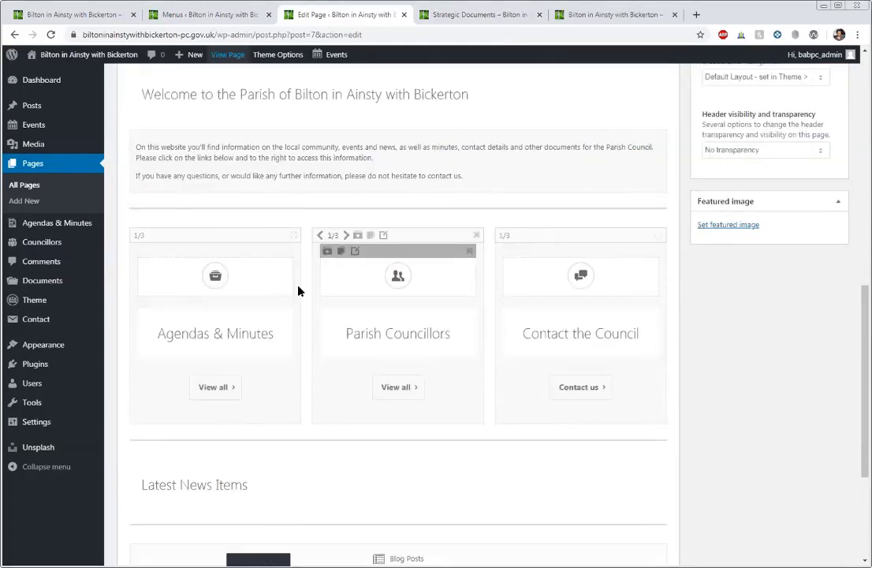
- Open the Agendas & Minutes heading element, review its text and link settings, and save it without changes
{"action": "left_click", "coordinate": [203, 337]}
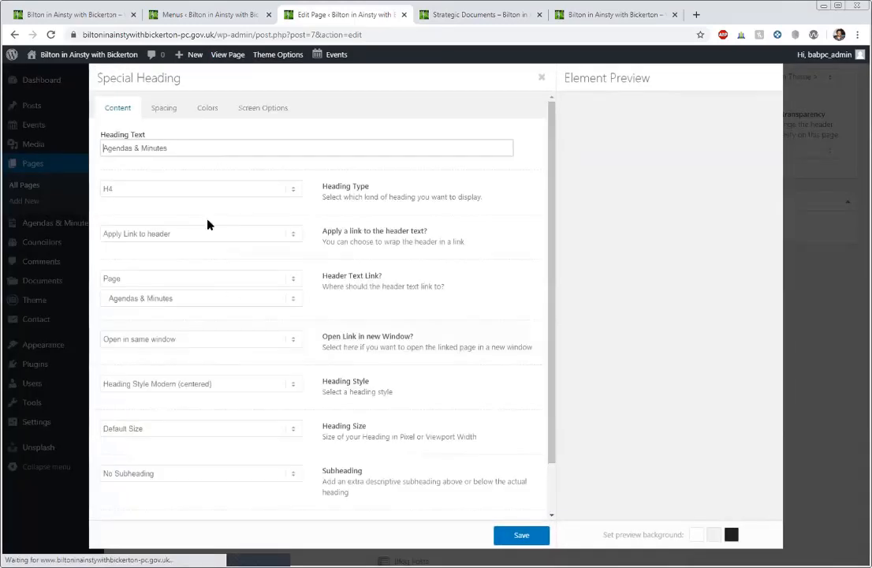
{"action": "left_click_drag", "start_coordinate": [167, 147], "coordinate": [97, 156]}
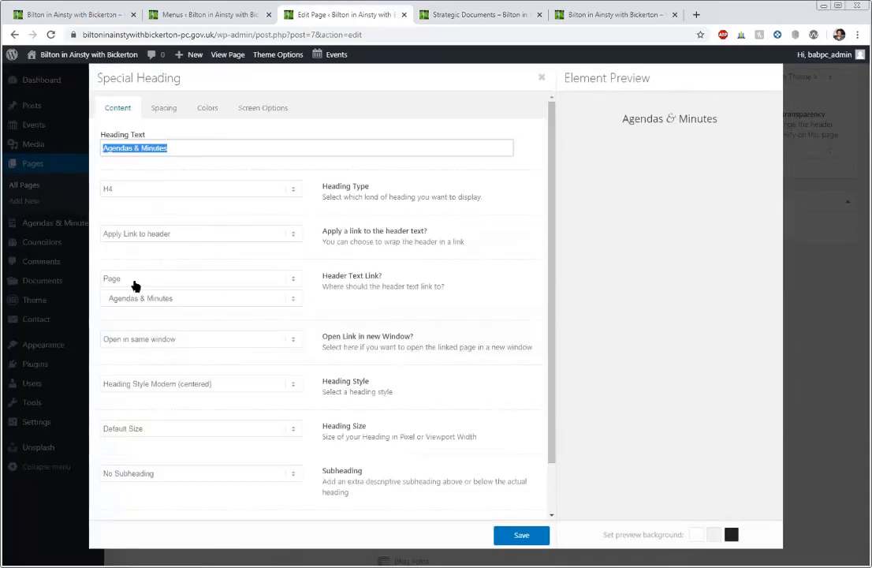
{"action": "left_click", "coordinate": [500, 527]}
{"action": "scroll", "coordinate": [210, 405], "scroll_direction": "down", "scroll_amount": 2}
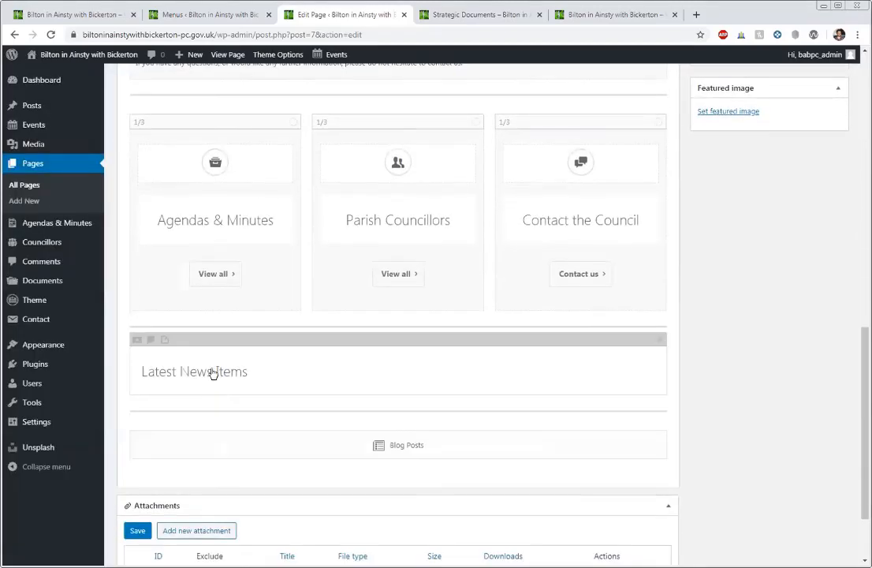
- Open the live Home page in a new tab and look through its Latest News Items list
{"action": "scroll", "coordinate": [353, 462], "scroll_direction": "up", "scroll_amount": 5}
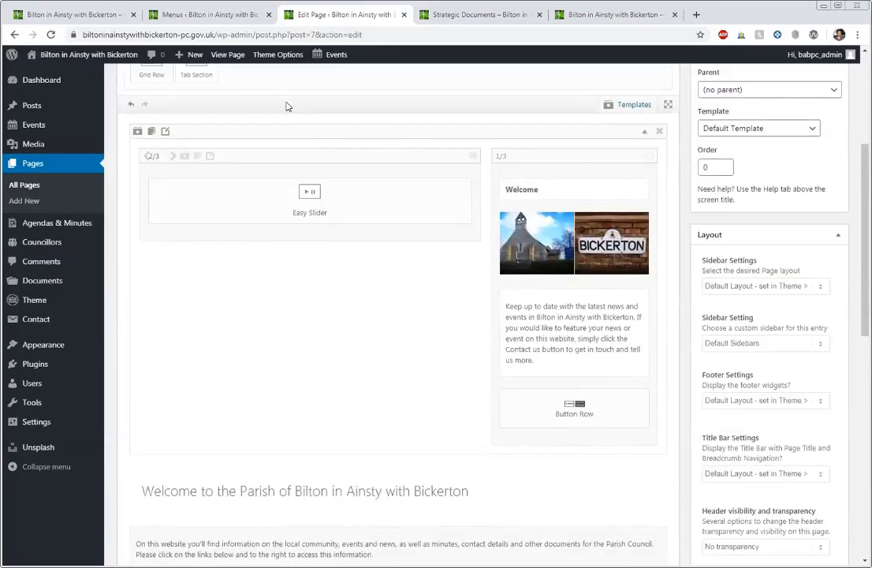
{"action": "scroll", "coordinate": [288, 107], "scroll_direction": "up", "scroll_amount": 2}
{"action": "middle_click", "coordinate": [268, 77]}
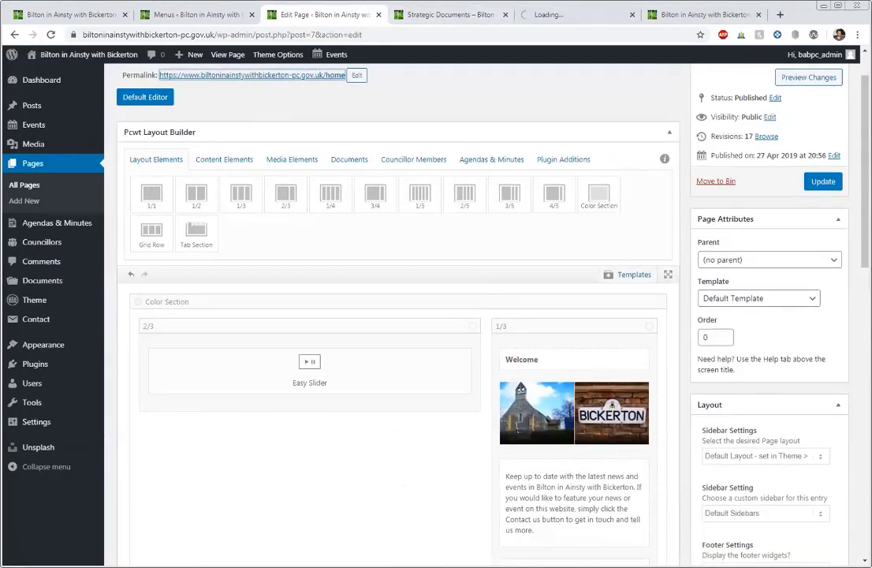
{"action": "left_click", "coordinate": [544, 14]}
{"action": "scroll", "coordinate": [417, 382], "scroll_direction": "down", "scroll_amount": 5}
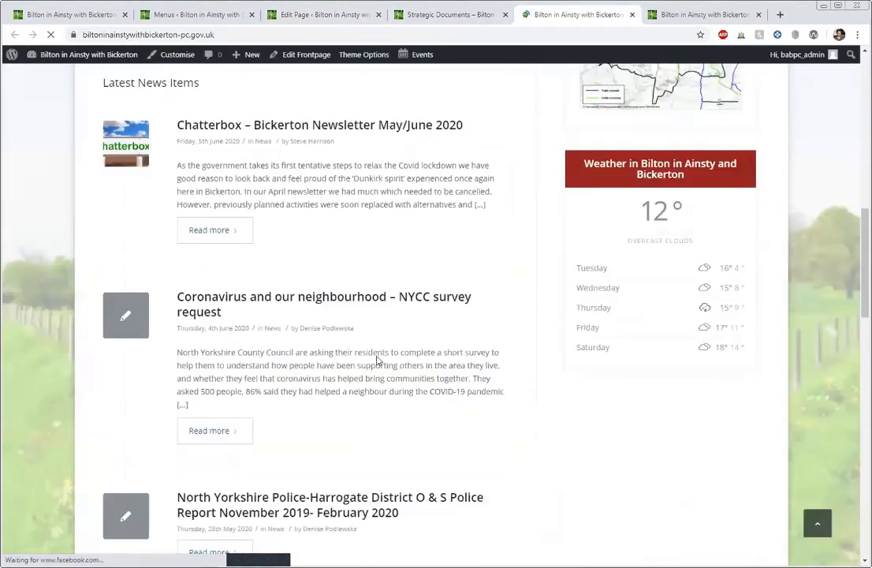
{"action": "scroll", "coordinate": [316, 300], "scroll_direction": "up", "scroll_amount": 2}
{"action": "scroll", "coordinate": [261, 303], "scroll_direction": "down", "scroll_amount": 1}
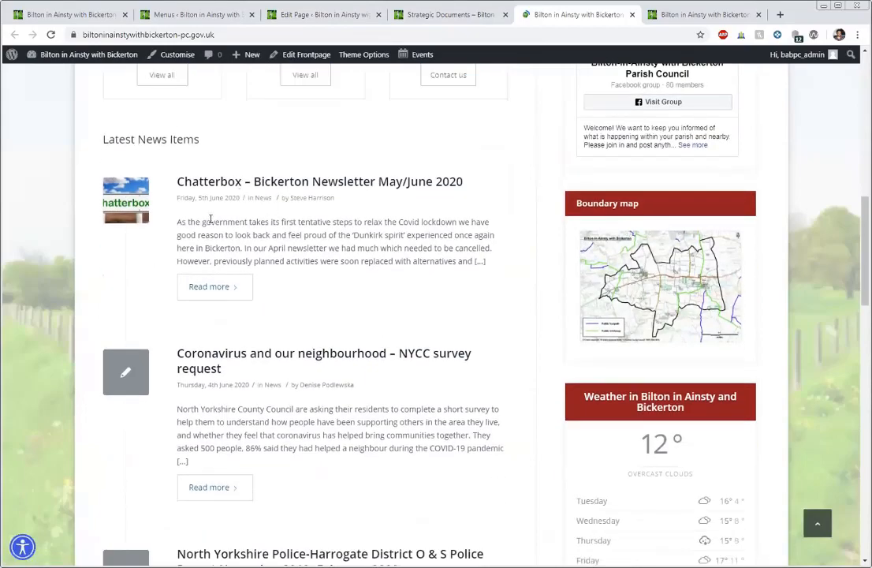
{"action": "scroll", "coordinate": [210, 220], "scroll_direction": "down", "scroll_amount": 20}
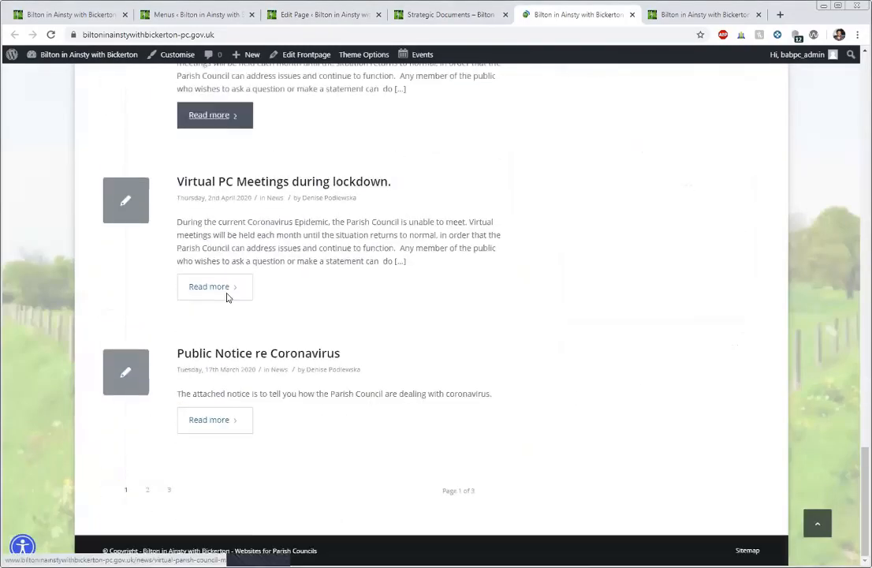
{"action": "scroll", "coordinate": [198, 347], "scroll_direction": "up", "scroll_amount": 20}
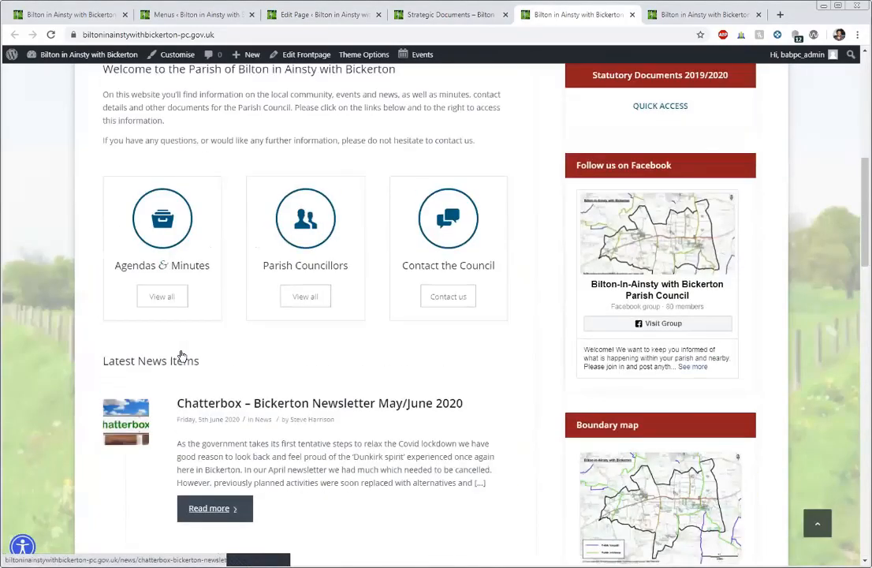
{"action": "scroll", "coordinate": [182, 355], "scroll_direction": "up", "scroll_amount": 8}
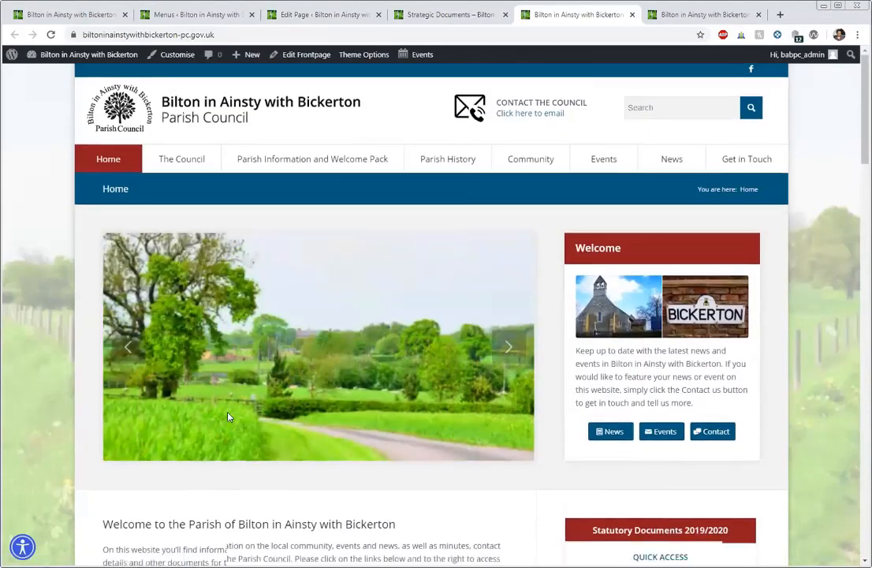
- Examine the live Home page's Agendas & Minutes, Parish Councillors and Contact the Council boxes alongside The Council submenu
{"action": "scroll", "coordinate": [225, 418], "scroll_direction": "down", "scroll_amount": 4}
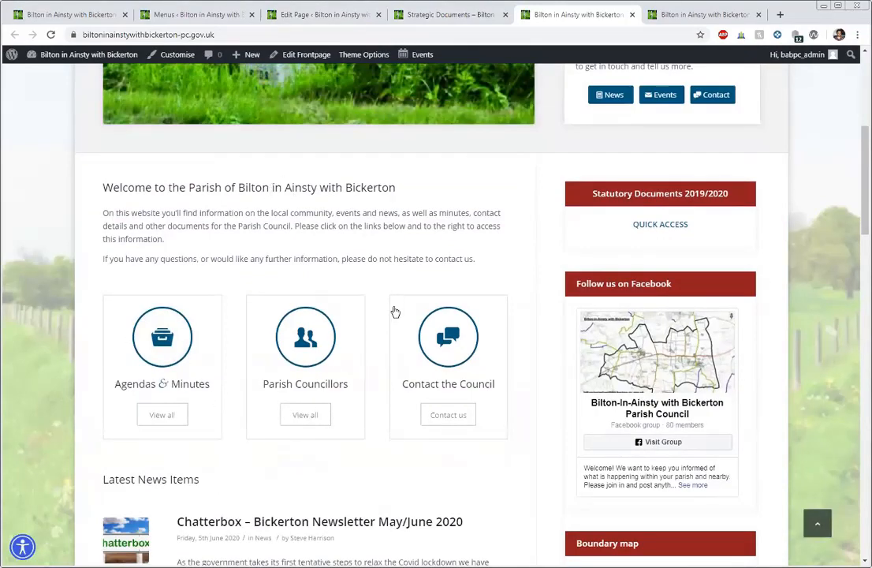
{"action": "scroll", "coordinate": [395, 313], "scroll_direction": "down", "scroll_amount": 2}
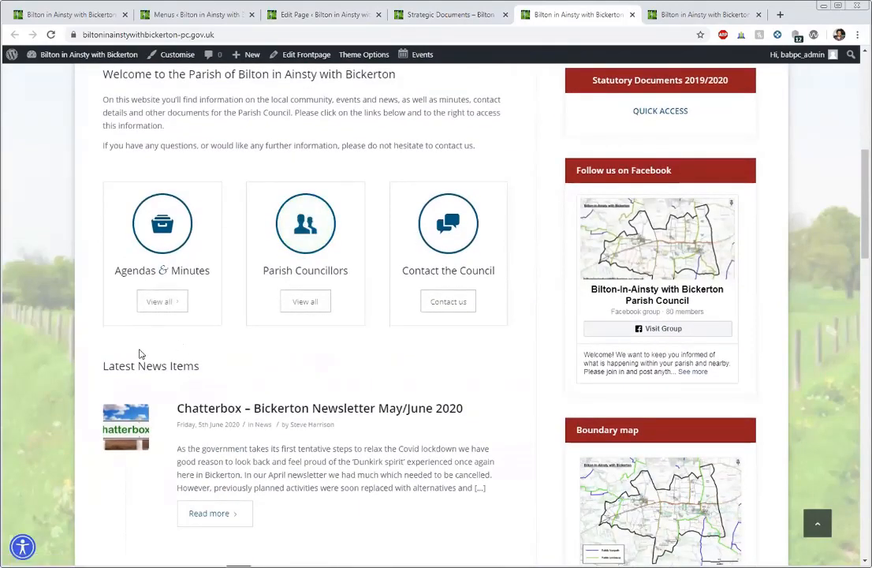
{"action": "scroll", "coordinate": [153, 383], "scroll_direction": "up", "scroll_amount": 2}
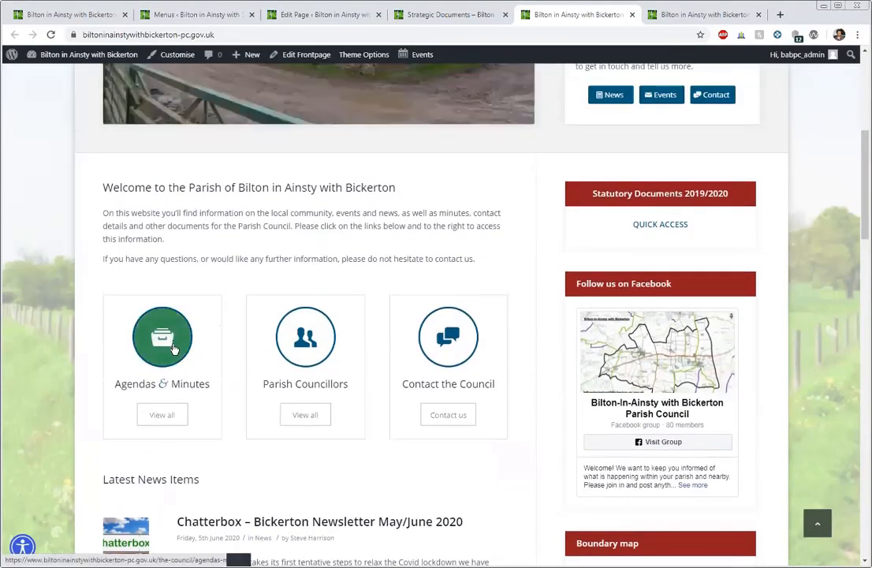
{"action": "scroll", "coordinate": [355, 335], "scroll_direction": "up", "scroll_amount": 5}
{"action": "mouse_move", "coordinate": [177, 114]}
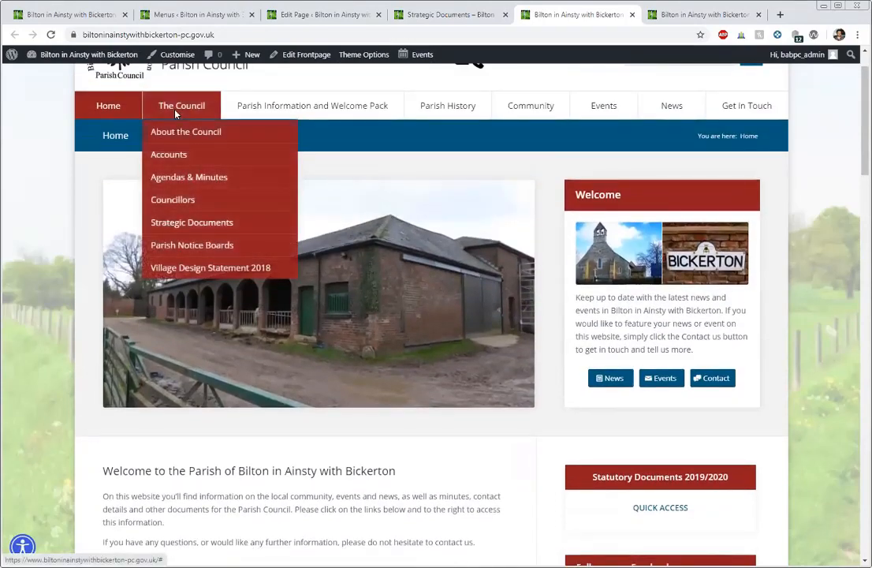
{"action": "scroll", "coordinate": [179, 177], "scroll_direction": "down", "scroll_amount": 2}
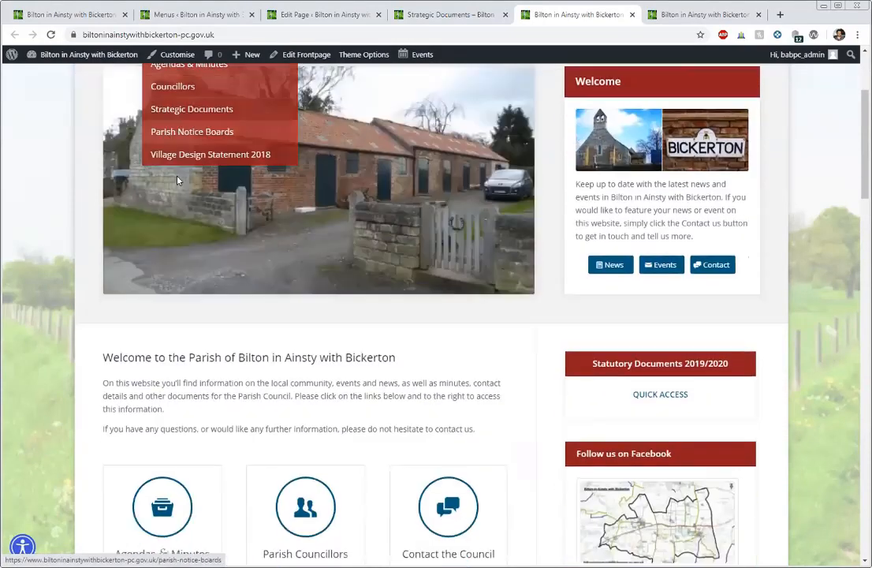
{"action": "scroll", "coordinate": [178, 181], "scroll_direction": "down", "scroll_amount": 3}
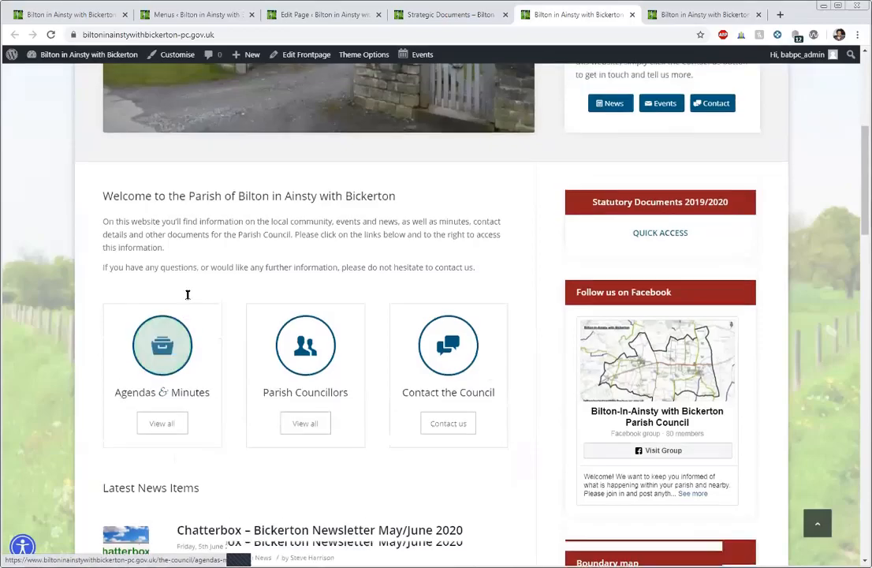
{"action": "scroll", "coordinate": [187, 294], "scroll_direction": "up", "scroll_amount": 5}
{"action": "mouse_move", "coordinate": [190, 168]}
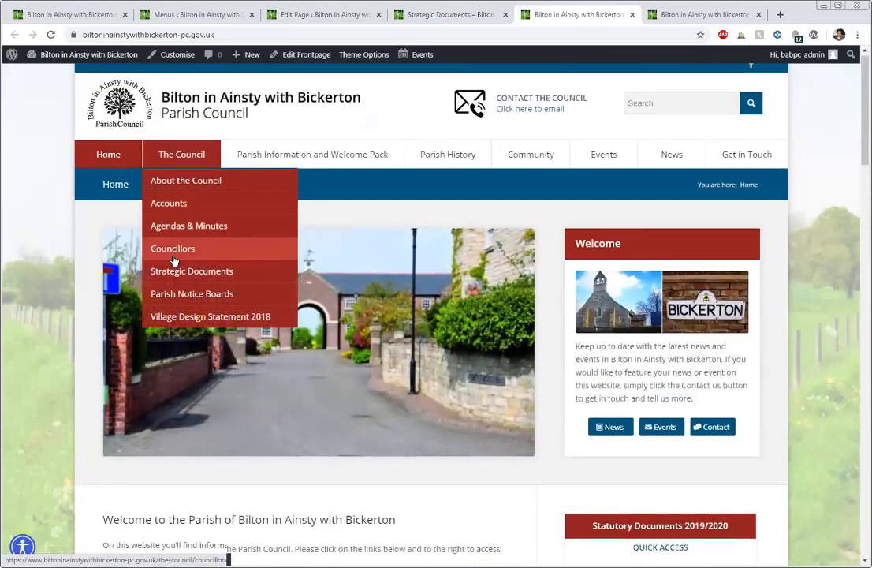
{"action": "scroll", "coordinate": [282, 363], "scroll_direction": "down", "scroll_amount": 5}
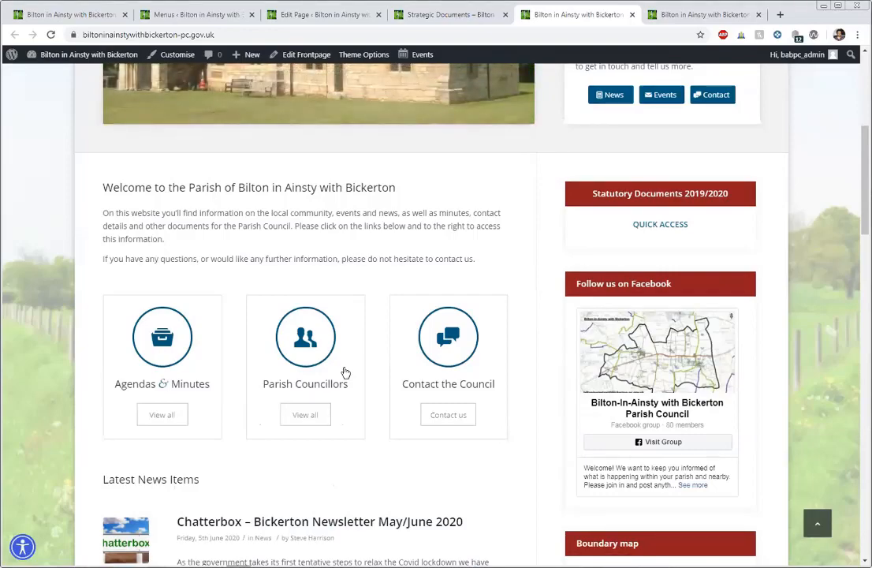
{"action": "scroll", "coordinate": [340, 370], "scroll_direction": "down", "scroll_amount": 1}
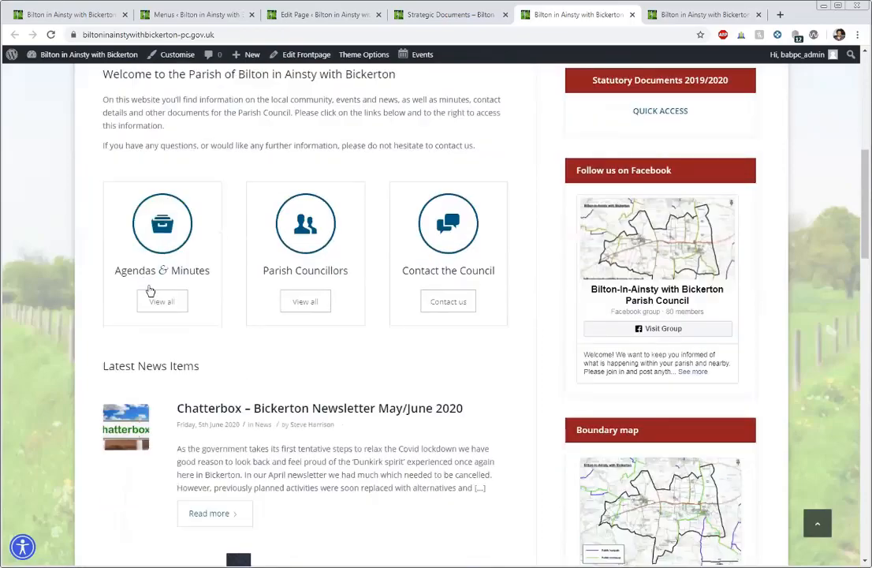
{"action": "scroll", "coordinate": [399, 370], "scroll_direction": "down", "scroll_amount": 3}
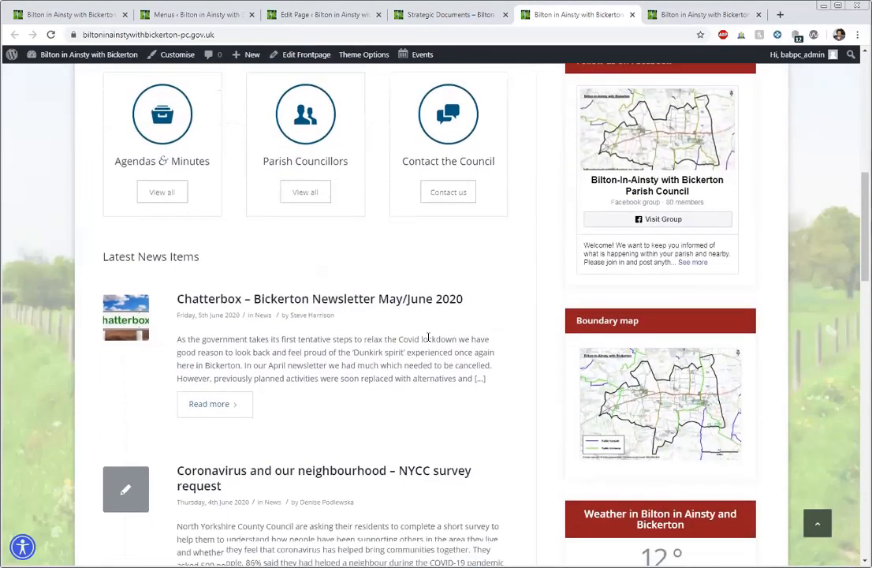
{"action": "scroll", "coordinate": [419, 352], "scroll_direction": "down", "scroll_amount": 1}
{"action": "scroll", "coordinate": [405, 325], "scroll_direction": "up", "scroll_amount": 2}
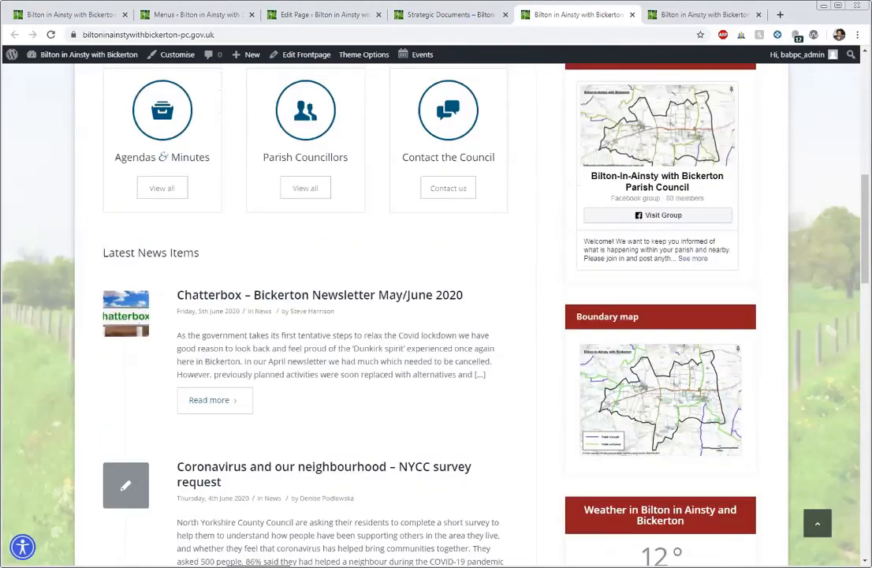
- Close the live site tabs and duplicate the introductory text block beneath the Welcome heading in the Home page layout
{"action": "middle_click", "coordinate": [575, 17]}
{"action": "middle_click", "coordinate": [575, 18]}
{"action": "middle_click", "coordinate": [501, 18]}
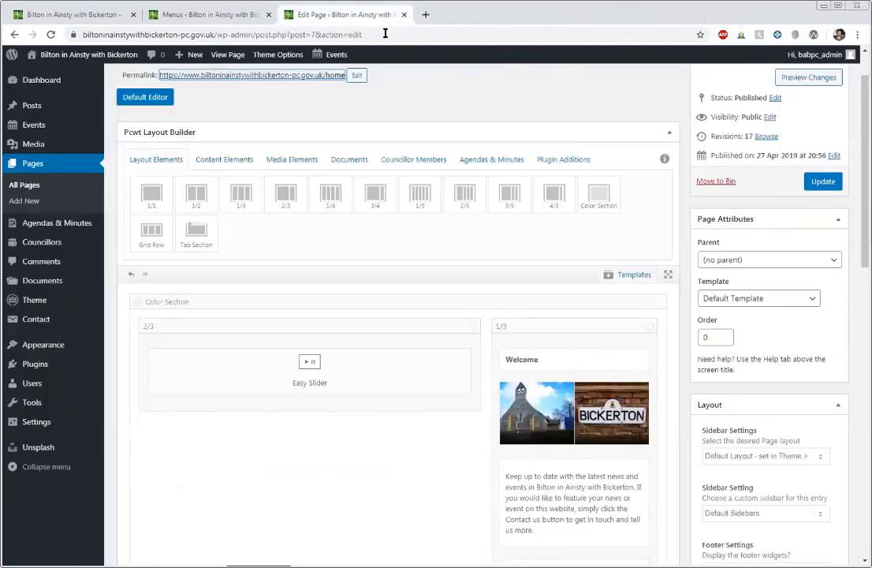
{"action": "scroll", "coordinate": [308, 171], "scroll_direction": "down", "scroll_amount": 5}
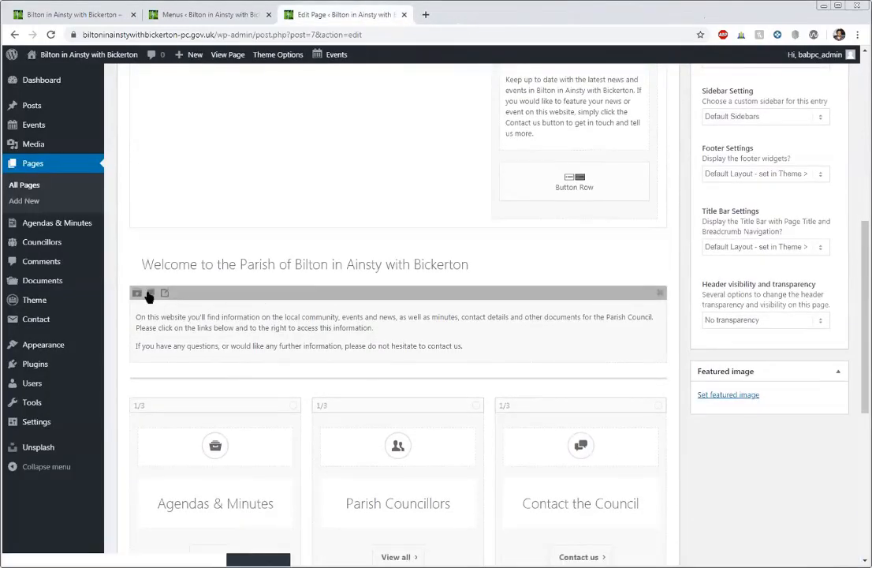
{"action": "left_click", "coordinate": [150, 294]}
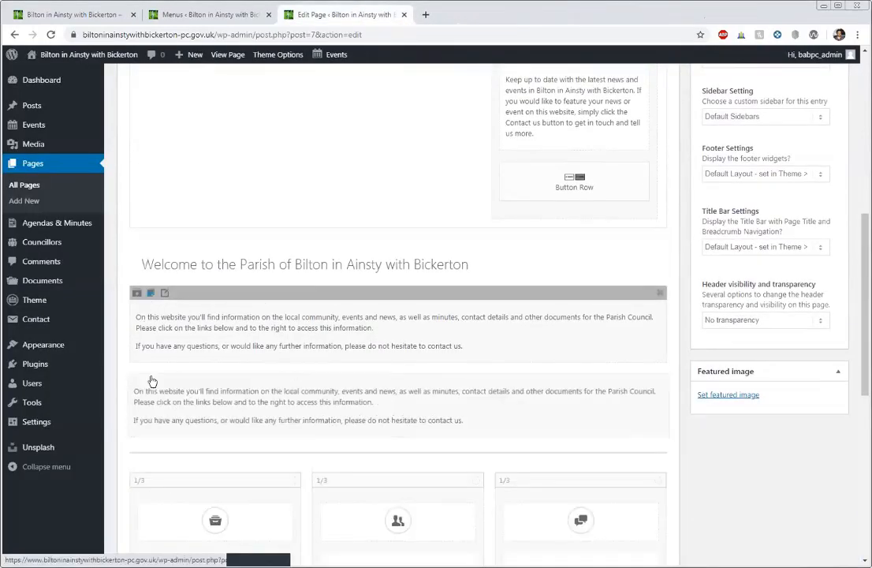
- Open the duplicated text block and examine its content, font size, color and screen visibility options
{"action": "left_click", "coordinate": [241, 415]}
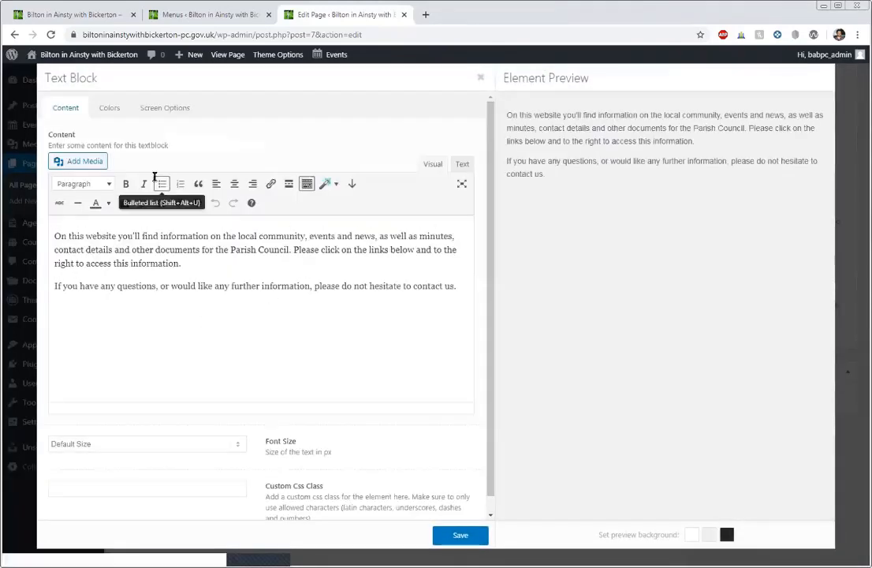
{"action": "left_click", "coordinate": [109, 113]}
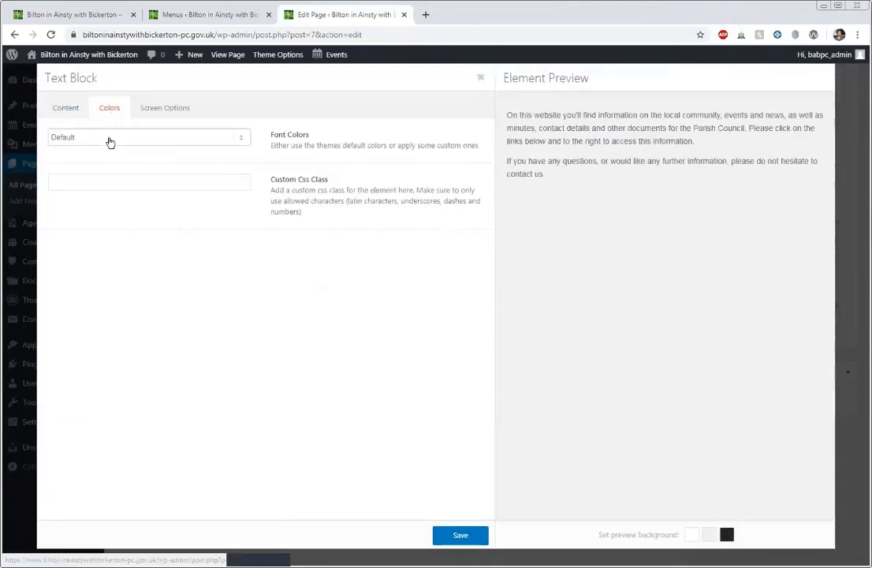
{"action": "left_click", "coordinate": [107, 141]}
{"action": "left_click", "coordinate": [116, 141]}
{"action": "left_click", "coordinate": [157, 107]}
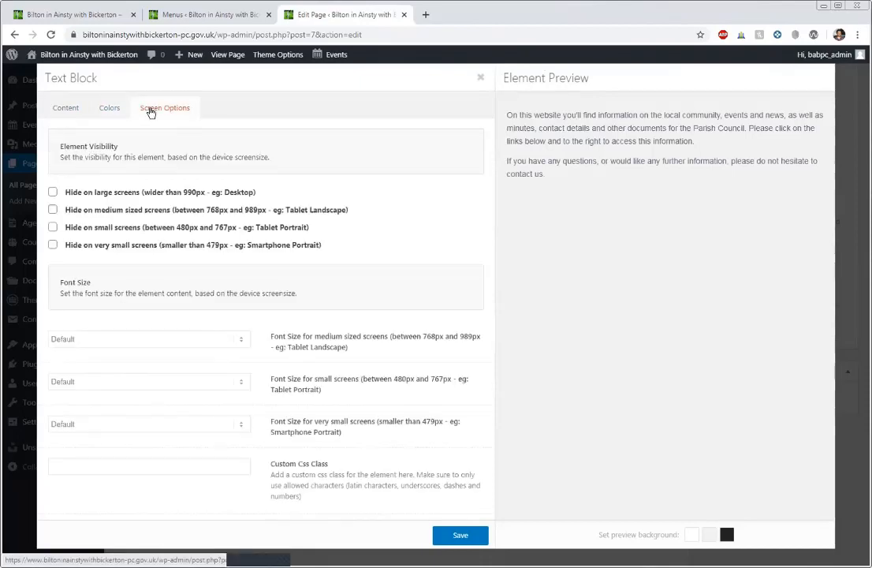
{"action": "left_click", "coordinate": [111, 113]}
{"action": "left_click", "coordinate": [72, 110]}
{"action": "scroll", "coordinate": [158, 438], "scroll_direction": "down", "scroll_amount": 1}
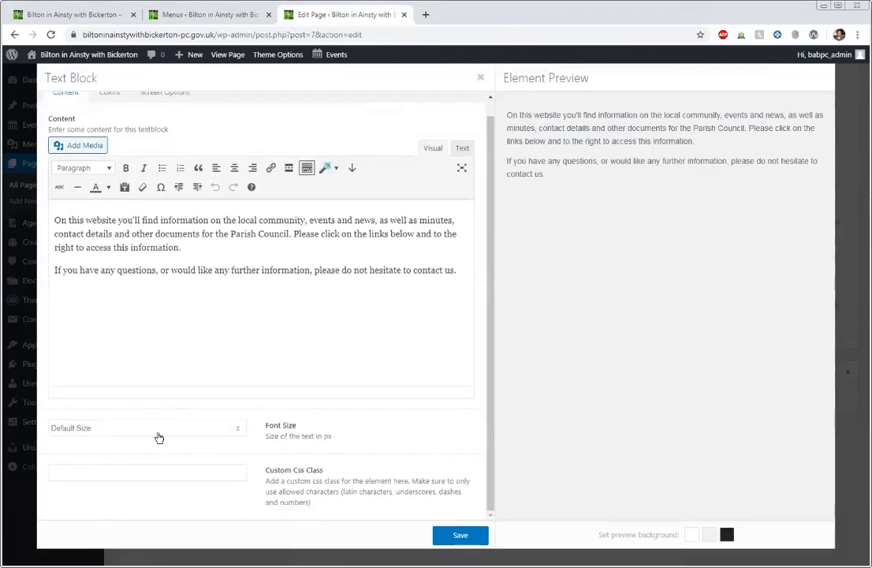
{"action": "scroll", "coordinate": [159, 438], "scroll_direction": "up", "scroll_amount": 1}
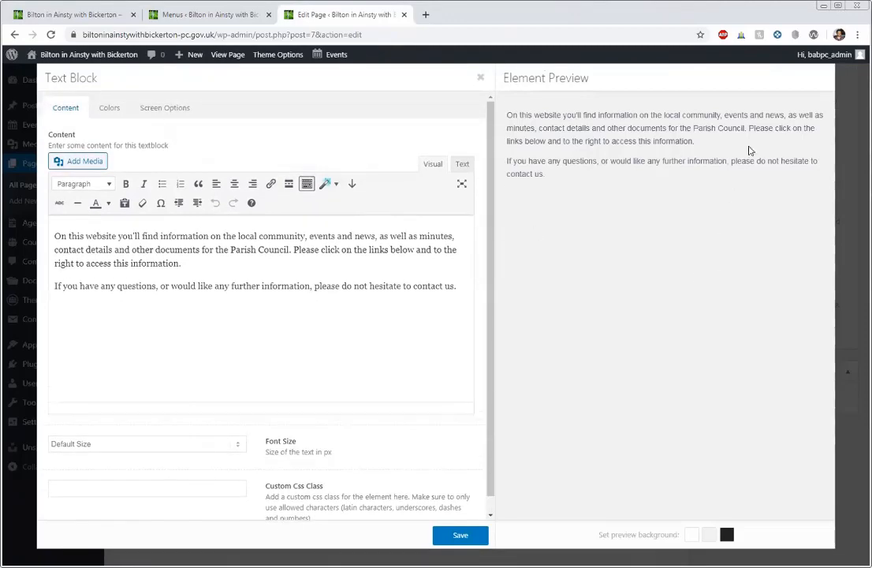
{"action": "left_click", "coordinate": [159, 108]}
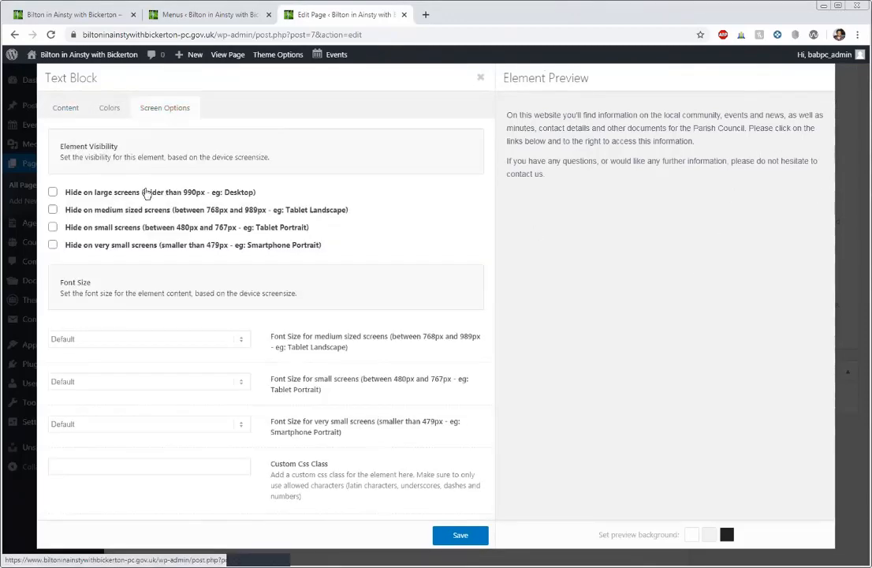
- Try out the small and very small screen hiding options for the duplicated text block, clear both and save the element
{"action": "left_click", "coordinate": [123, 228]}
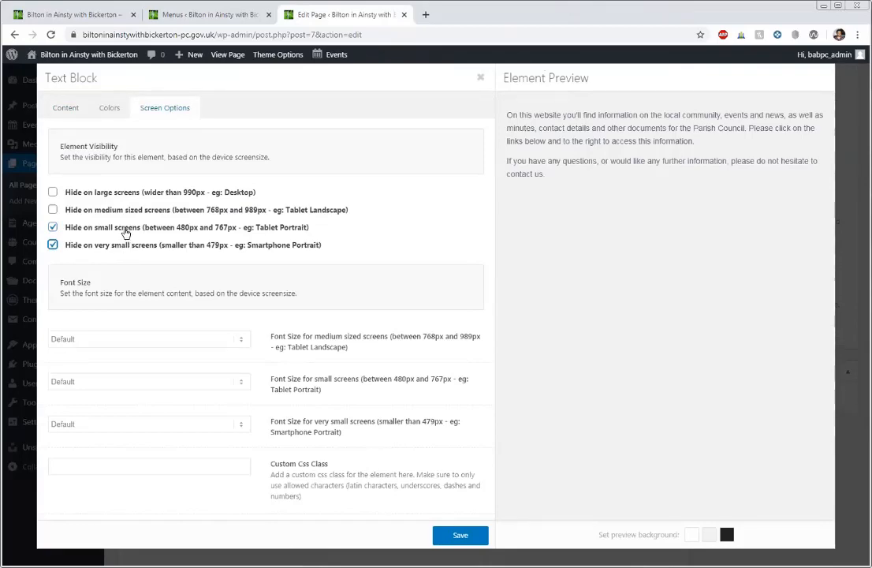
{"action": "left_click", "coordinate": [123, 231]}
{"action": "left_click", "coordinate": [128, 245]}
{"action": "left_click", "coordinate": [455, 535]}
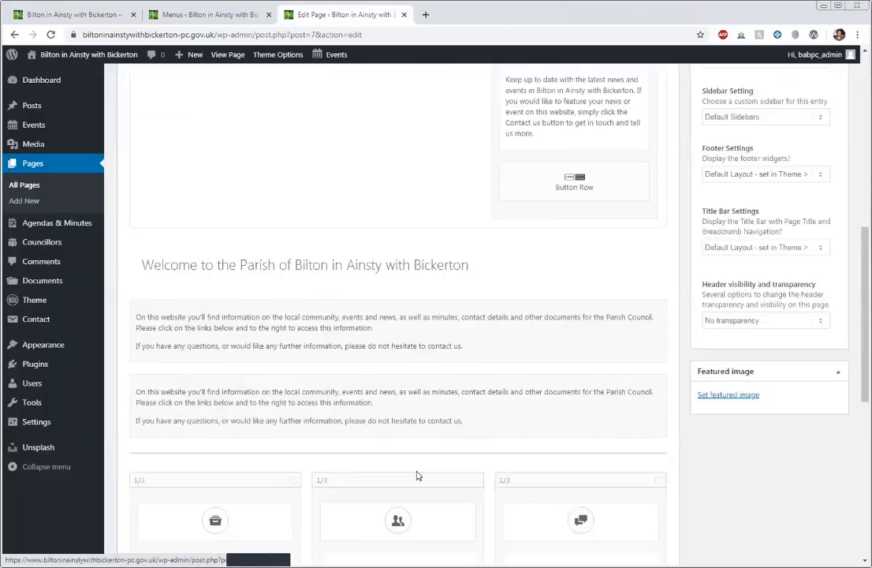
- Insert a Color Section between the two introductory text blocks and move the duplicated text block into it
{"action": "scroll", "coordinate": [415, 473], "scroll_direction": "up", "scroll_amount": 4}
{"action": "scroll", "coordinate": [337, 266], "scroll_direction": "up", "scroll_amount": 3}
{"action": "scroll", "coordinate": [347, 254], "scroll_direction": "down", "scroll_amount": 2}
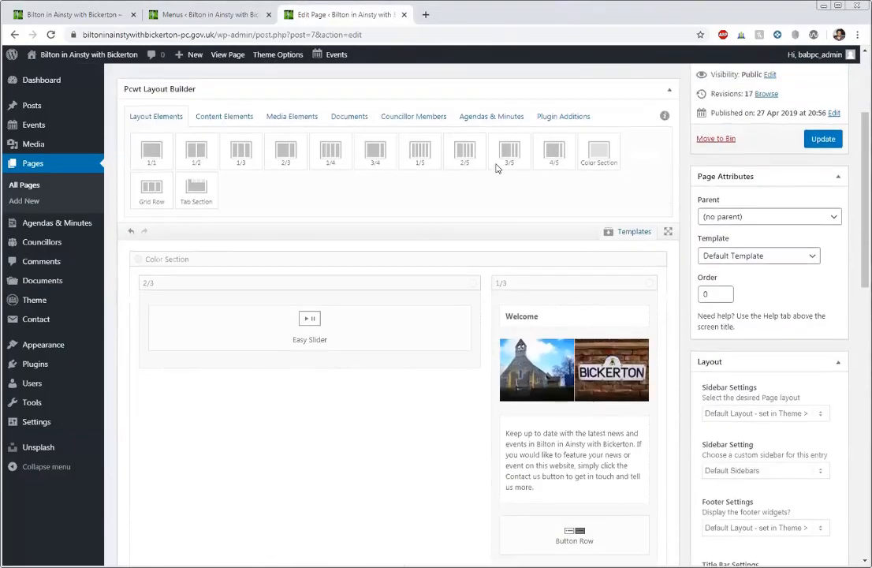
{"action": "scroll", "coordinate": [505, 171], "scroll_direction": "up", "scroll_amount": 2}
{"action": "scroll", "coordinate": [566, 207], "scroll_direction": "down", "scroll_amount": 2}
{"action": "left_click_drag", "start_coordinate": [599, 142], "coordinate": [264, 491]}
{"action": "scroll", "coordinate": [263, 490], "scroll_direction": "down", "scroll_amount": 1}
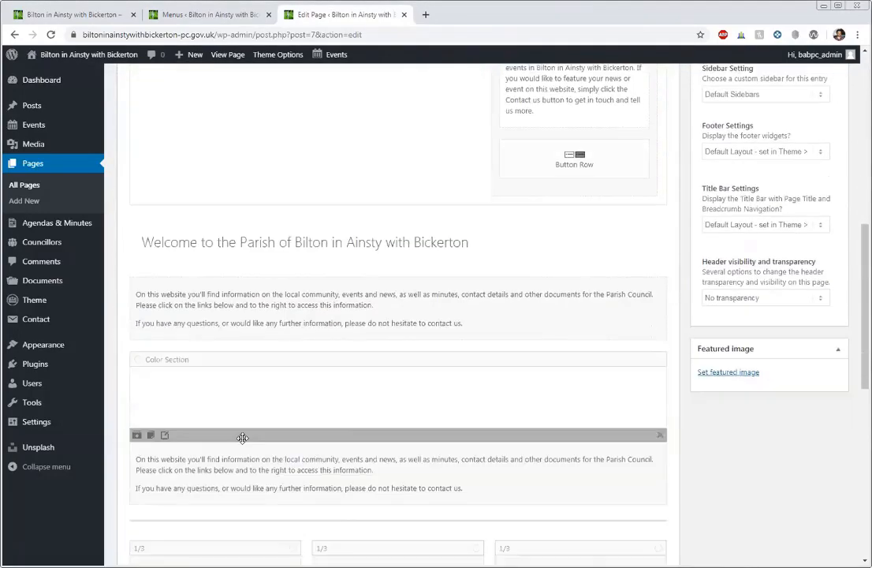
{"action": "left_click_drag", "start_coordinate": [241, 438], "coordinate": [175, 381]}
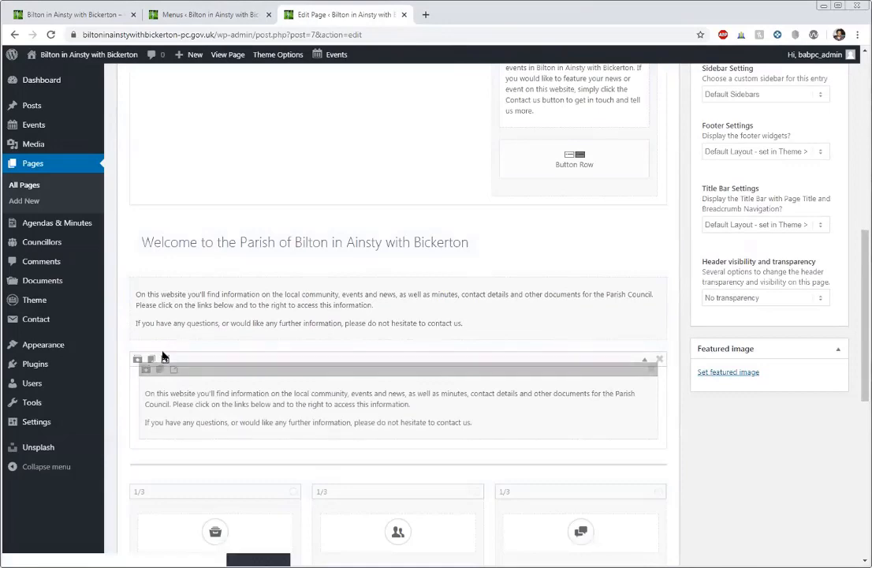
- Set the new Color Section's custom background color to yellow #eeee22, look over its Section Layout options and save the section
{"action": "left_click", "coordinate": [165, 359]}
{"action": "left_click", "coordinate": [214, 110]}
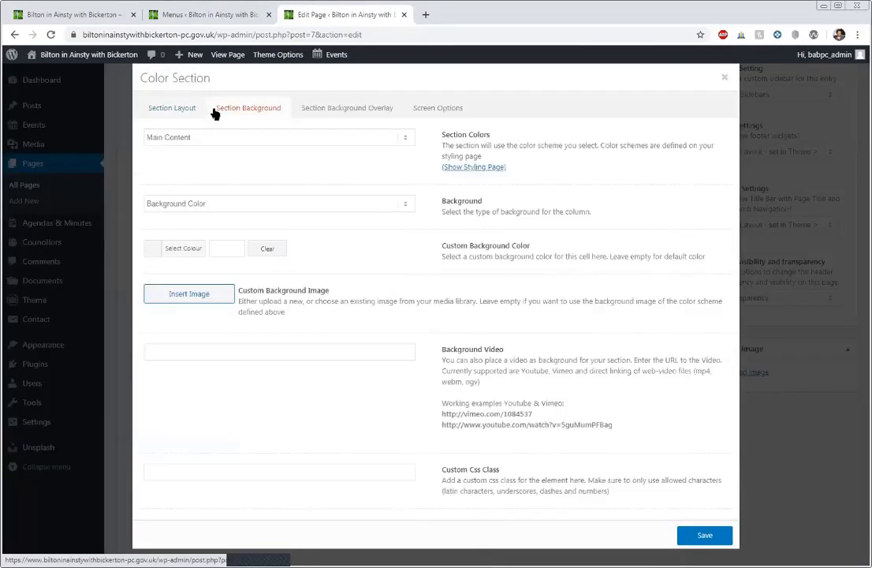
{"action": "left_click", "coordinate": [155, 249]}
{"action": "left_click", "coordinate": [192, 374]}
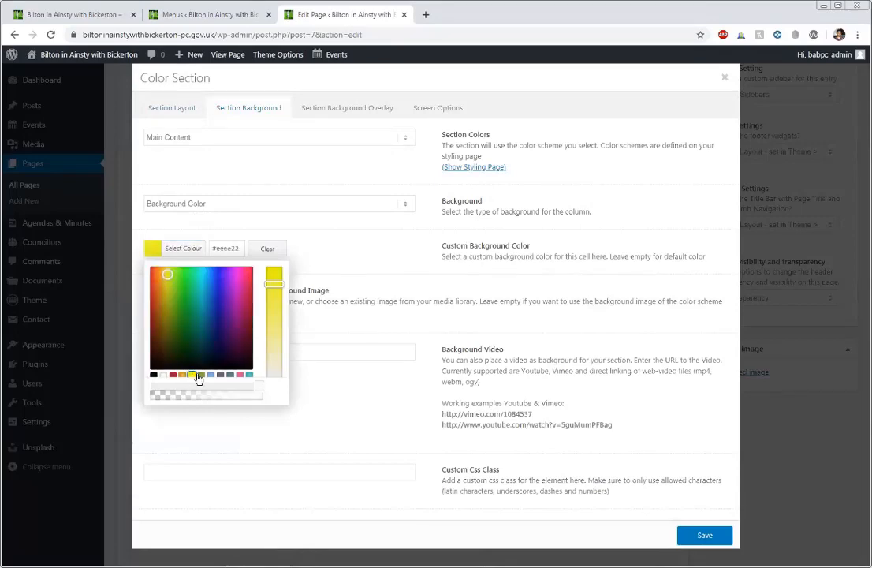
{"action": "left_click", "coordinate": [339, 417]}
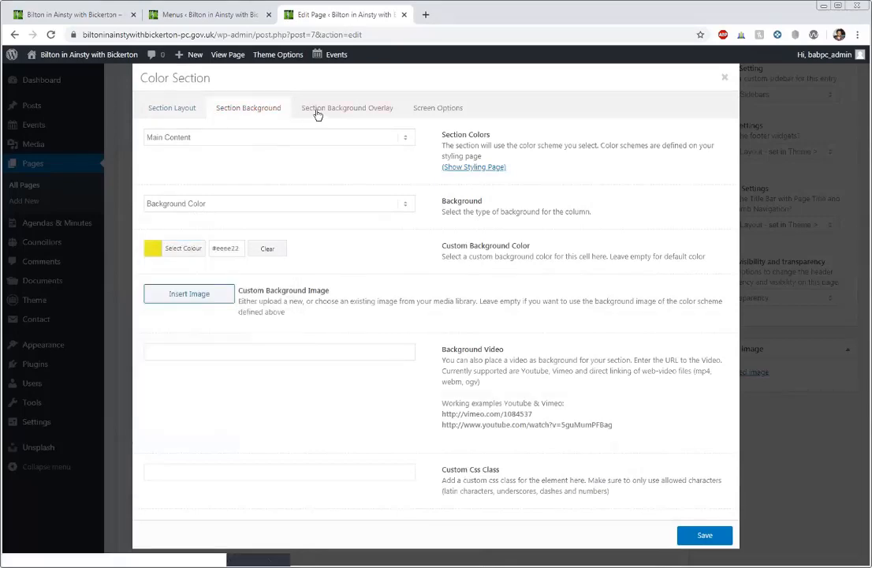
{"action": "left_click", "coordinate": [190, 110]}
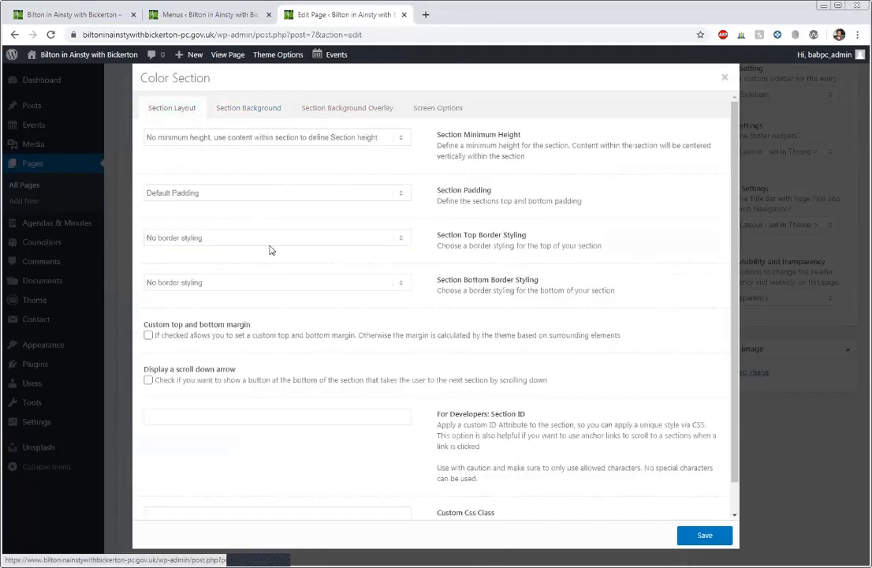
{"action": "scroll", "coordinate": [505, 340], "scroll_direction": "down", "scroll_amount": 1}
{"action": "scroll", "coordinate": [510, 360], "scroll_direction": "up", "scroll_amount": 1}
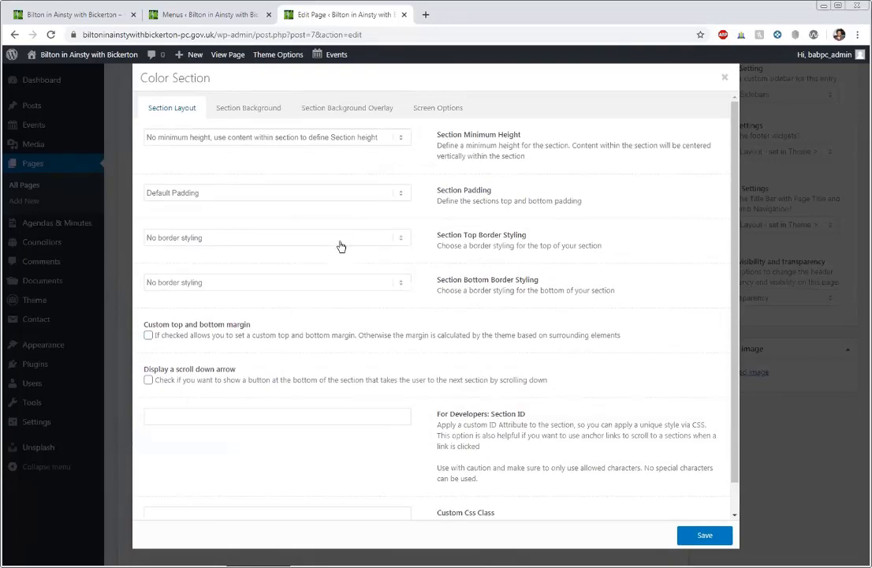
{"action": "scroll", "coordinate": [473, 442], "scroll_direction": "down", "scroll_amount": 1}
{"action": "left_click", "coordinate": [705, 535]}
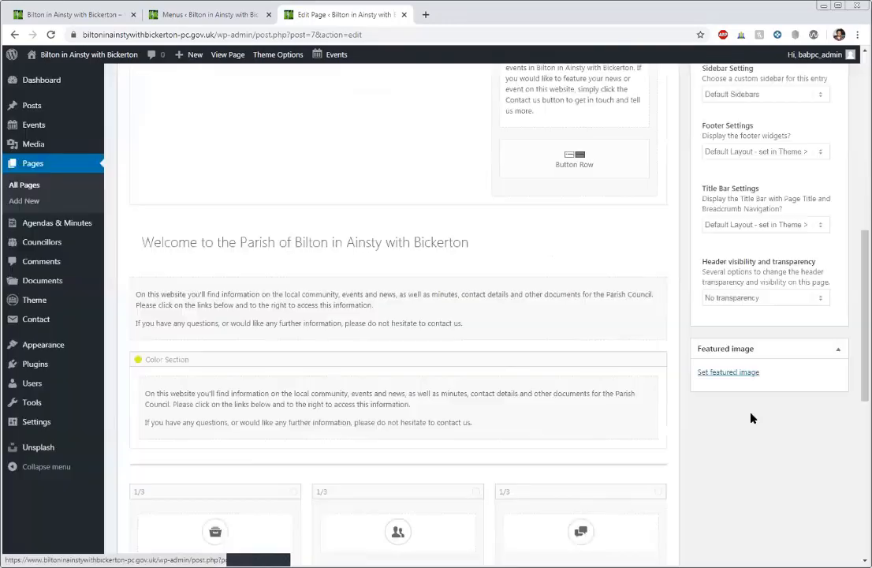
- Update the Home page to publish the new Color Section
{"action": "scroll", "coordinate": [795, 239], "scroll_direction": "up", "scroll_amount": 3}
{"action": "scroll", "coordinate": [795, 239], "scroll_direction": "up", "scroll_amount": 4}
{"action": "left_click", "coordinate": [823, 272]}
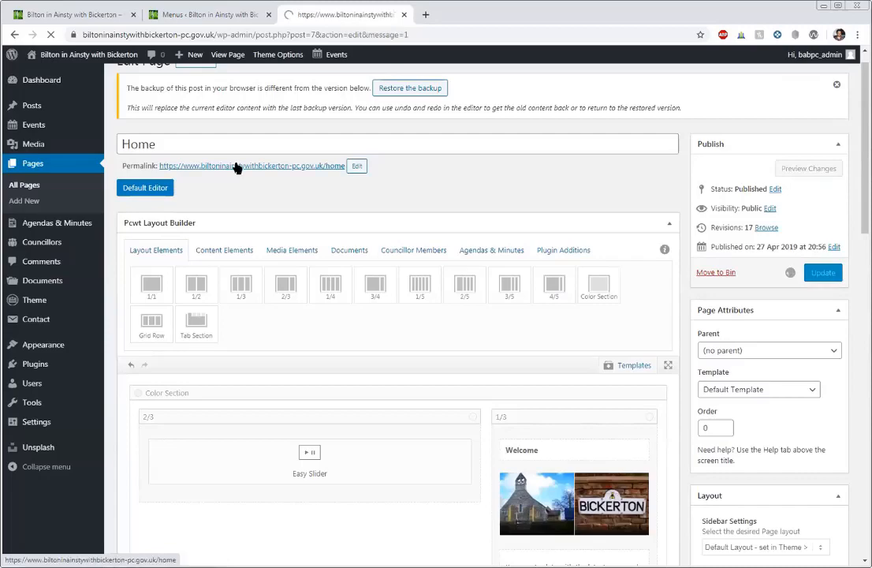
- View the live Home page in its own tab and examine the yellow section holding the duplicated introductory text
{"action": "left_click", "coordinate": [432, 18]}
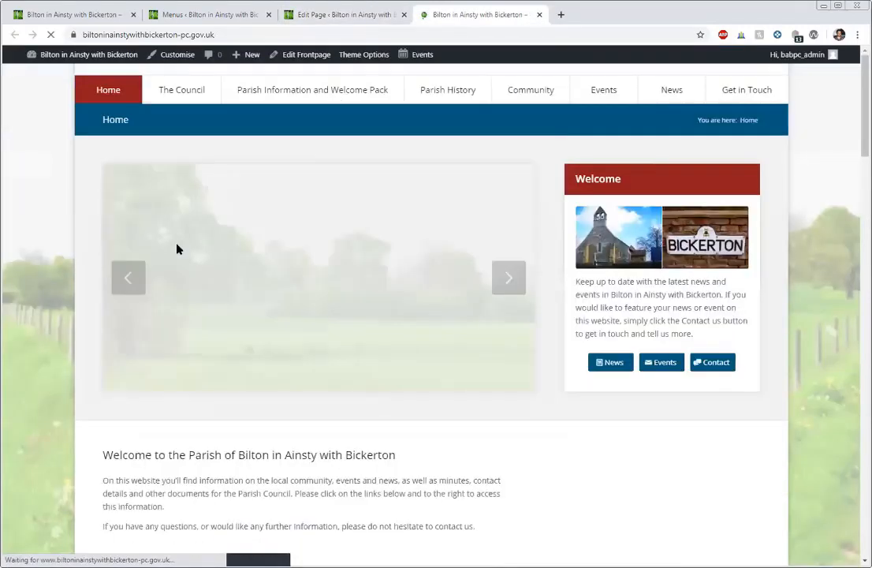
{"action": "scroll", "coordinate": [191, 308], "scroll_direction": "down", "scroll_amount": 3}
{"action": "left_click_drag", "start_coordinate": [473, 374], "coordinate": [103, 336]}
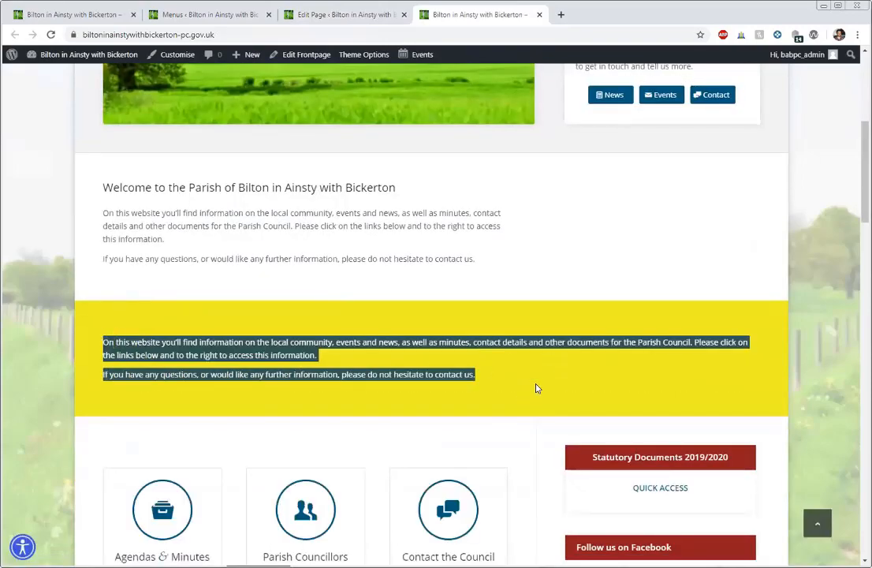
{"action": "left_click", "coordinate": [247, 430]}
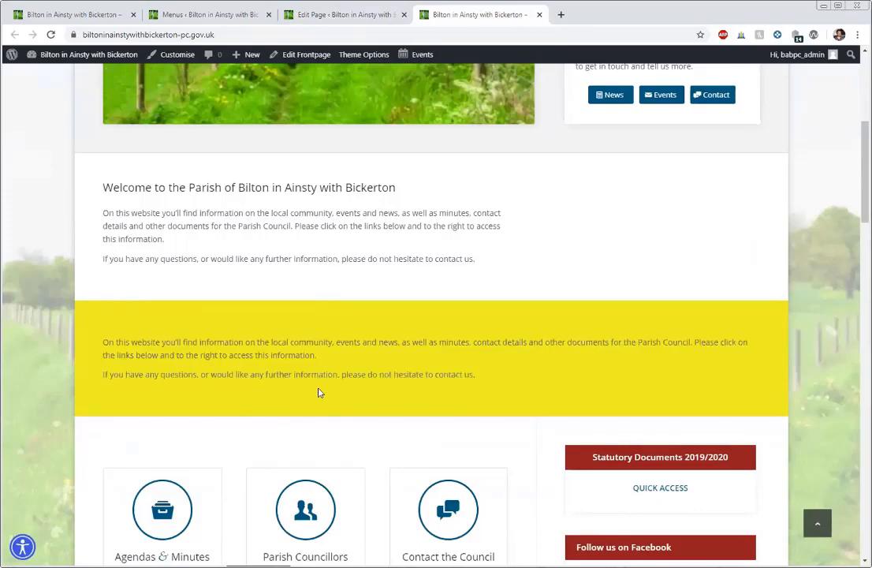
{"action": "scroll", "coordinate": [320, 390], "scroll_direction": "down", "scroll_amount": 2}
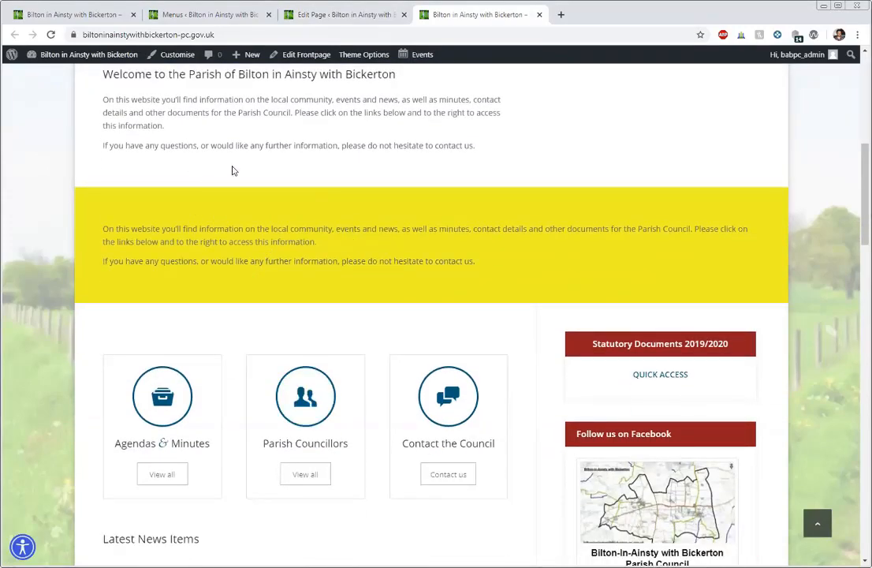
{"action": "scroll", "coordinate": [360, 125], "scroll_direction": "down", "scroll_amount": 1}
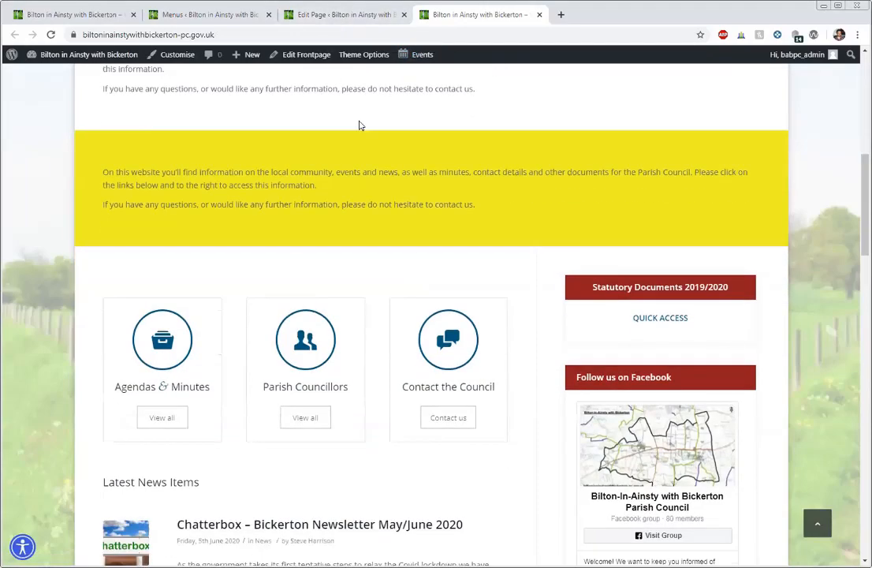
- Return to the Home page editor, delete the yellow Color Section with its duplicated text block and update the page
{"action": "left_click", "coordinate": [340, 16]}
{"action": "scroll", "coordinate": [457, 355], "scroll_direction": "down", "scroll_amount": 5}
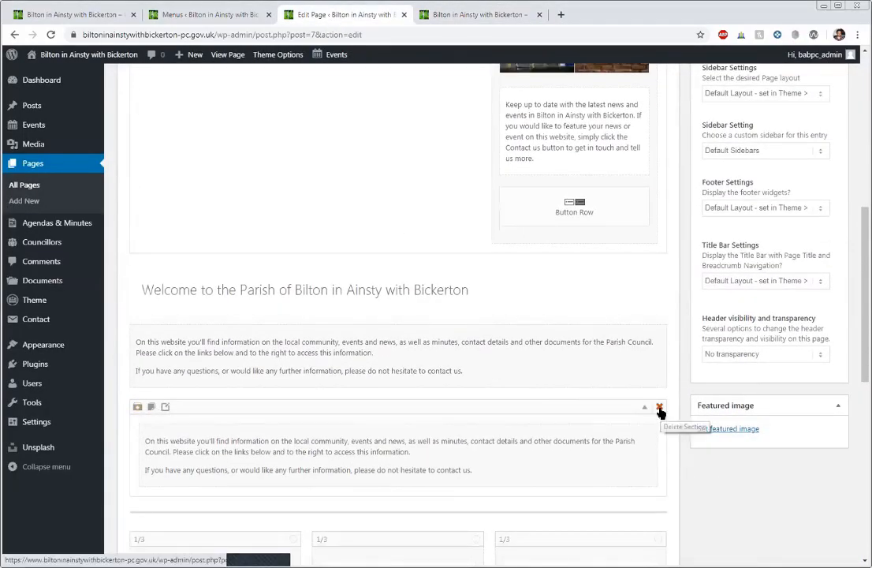
{"action": "left_click", "coordinate": [660, 409]}
{"action": "scroll", "coordinate": [661, 413], "scroll_direction": "up", "scroll_amount": 6}
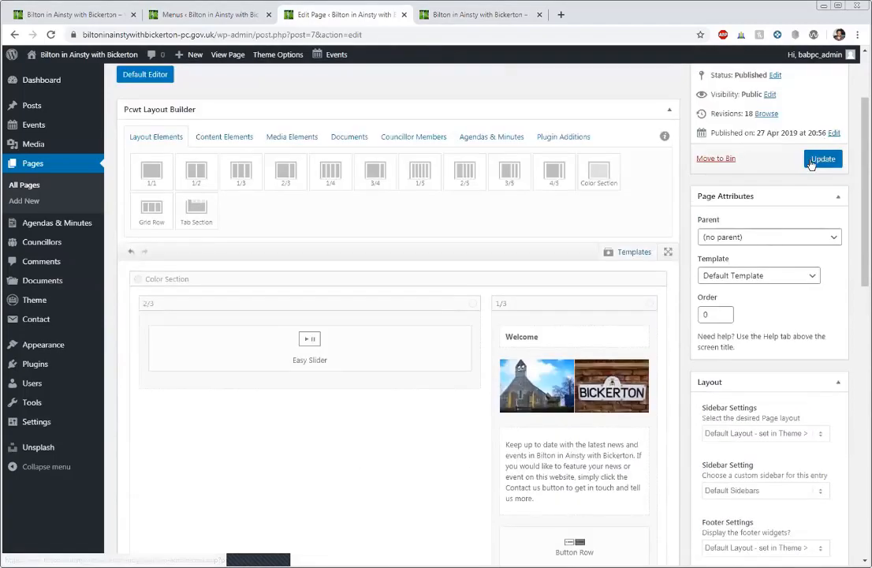
{"action": "left_click", "coordinate": [821, 159]}
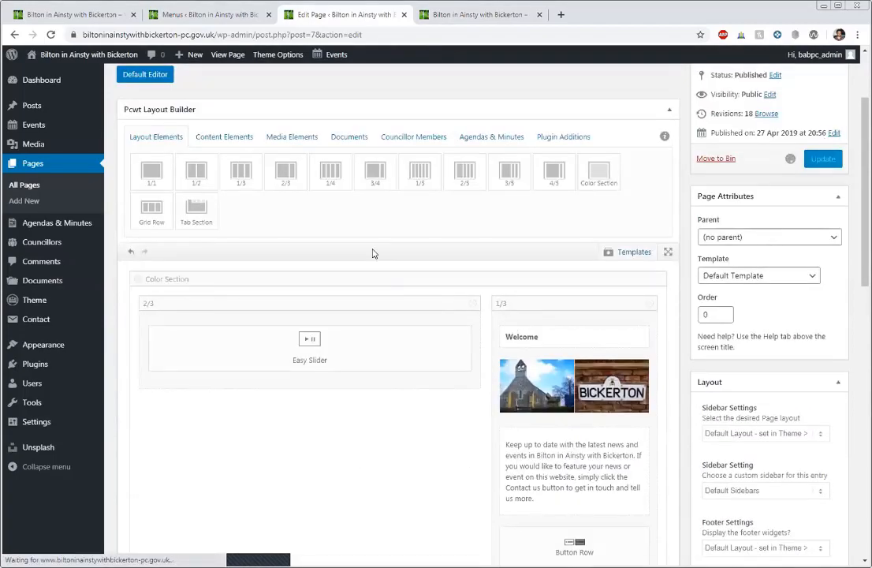
{"action": "scroll", "coordinate": [374, 253], "scroll_direction": "down", "scroll_amount": 2}
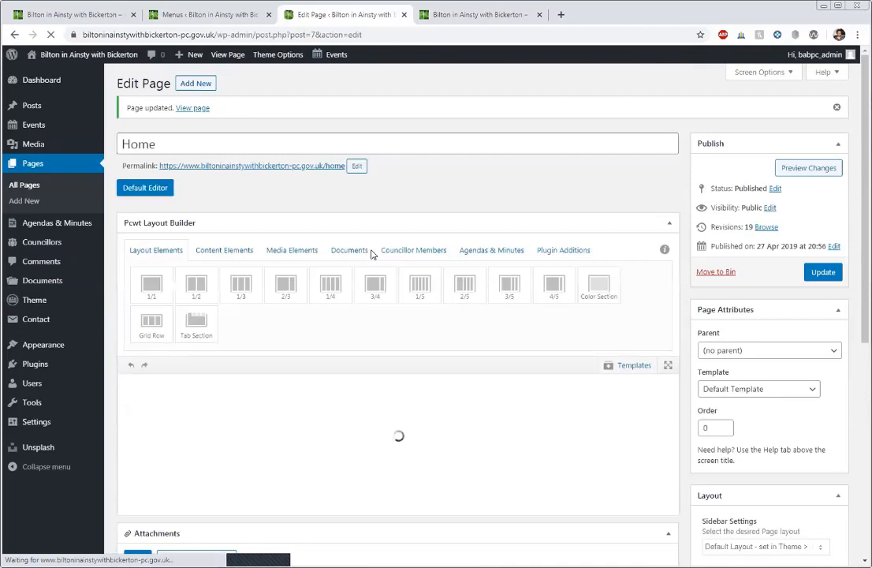
{"action": "scroll", "coordinate": [410, 251], "scroll_direction": "down", "scroll_amount": 4}
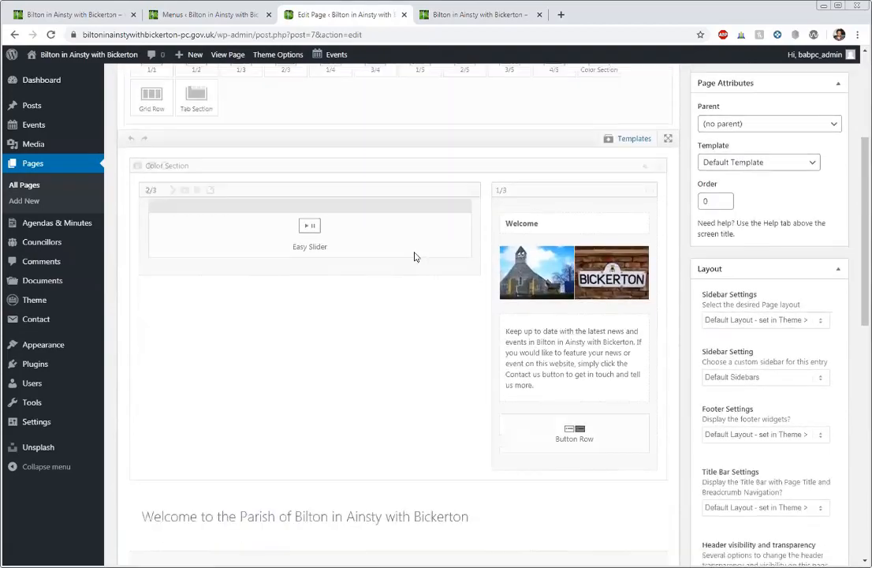
{"action": "scroll", "coordinate": [398, 244], "scroll_direction": "up", "scroll_amount": 4}
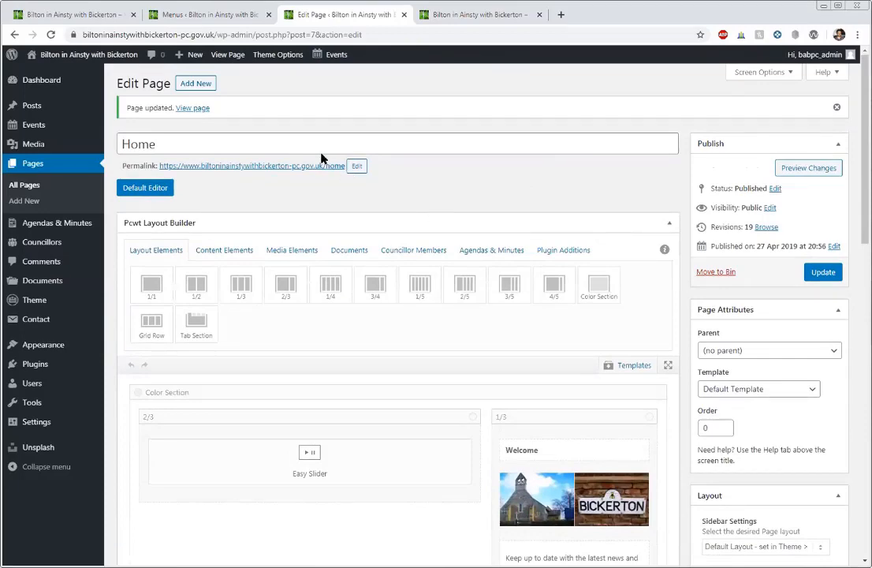
{"action": "scroll", "coordinate": [404, 234], "scroll_direction": "down", "scroll_amount": 12}
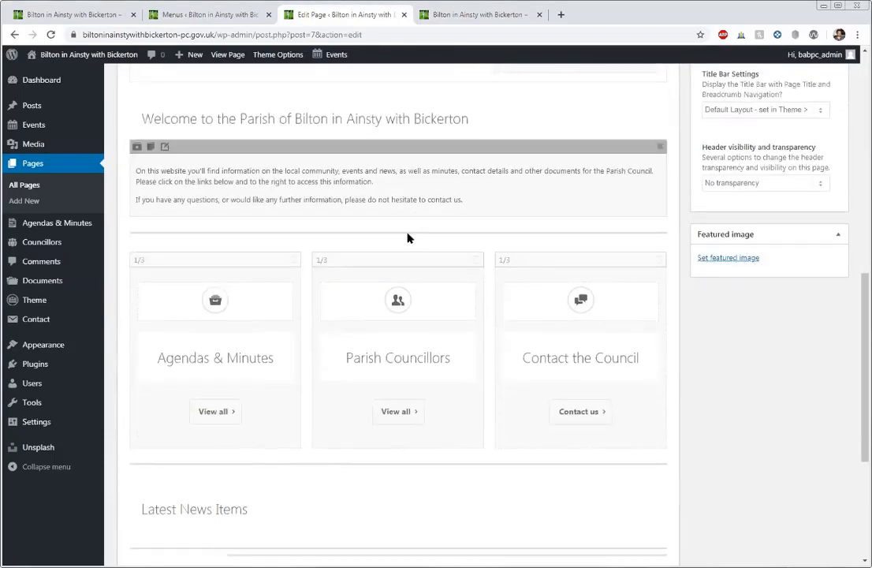
{"action": "scroll", "coordinate": [408, 238], "scroll_direction": "up", "scroll_amount": 12}
- On the live site, open the Statutory Documents 2019/2020 Quick Access page and look through its document links
{"action": "left_click", "coordinate": [473, 15]}
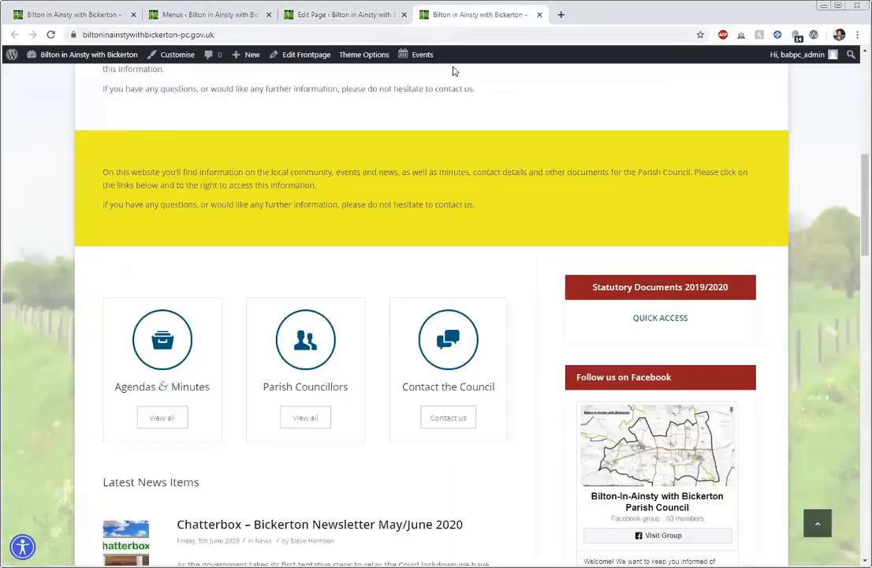
{"action": "scroll", "coordinate": [655, 440], "scroll_direction": "up", "scroll_amount": 2}
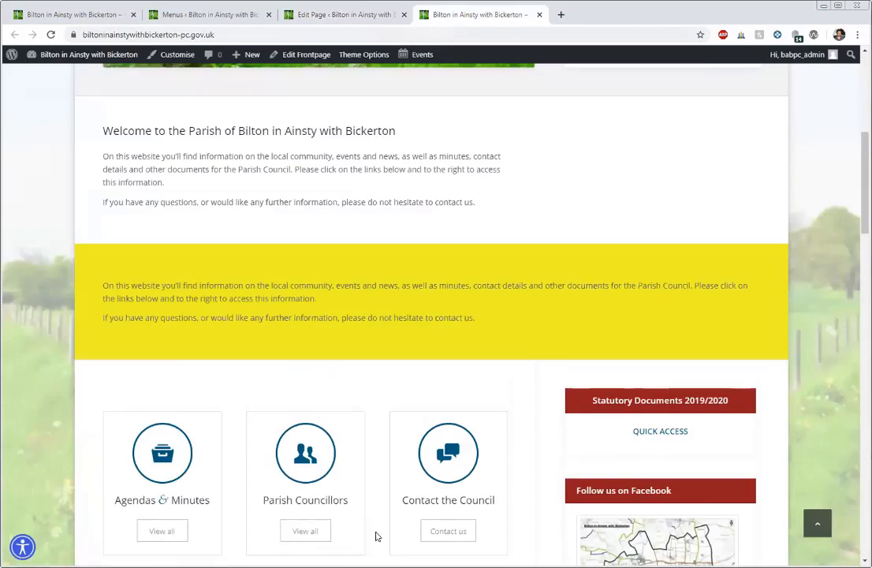
{"action": "left_click", "coordinate": [680, 431]}
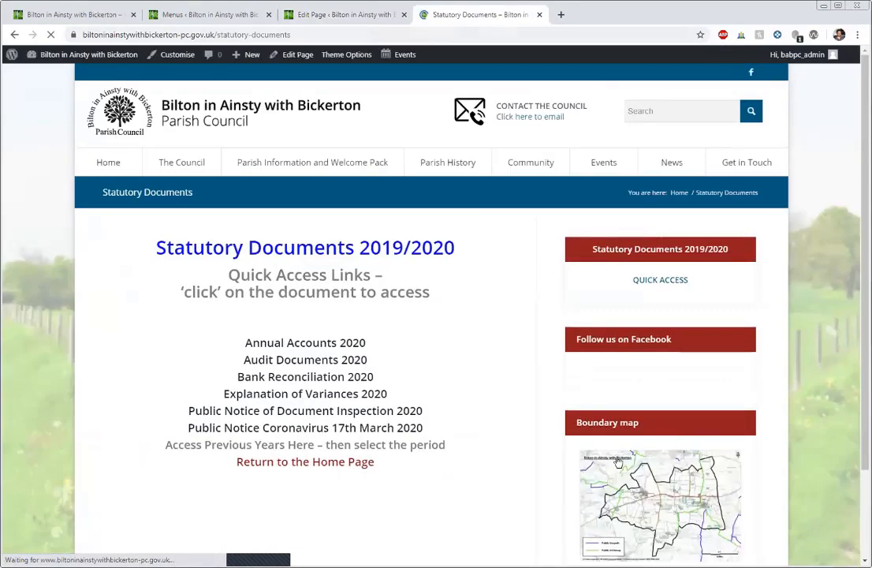
{"action": "scroll", "coordinate": [609, 452], "scroll_direction": "down", "scroll_amount": 3}
{"action": "scroll", "coordinate": [612, 454], "scroll_direction": "up", "scroll_amount": 2}
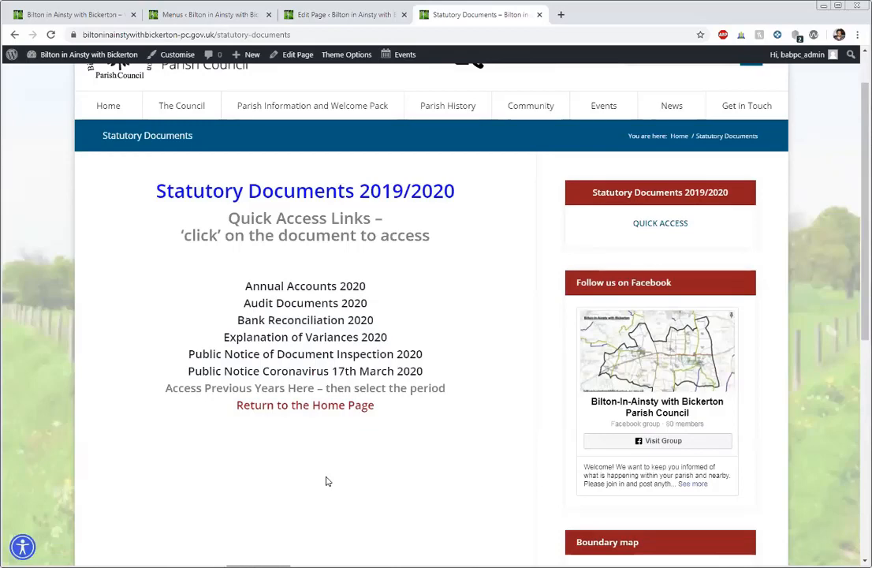
{"action": "scroll", "coordinate": [327, 482], "scroll_direction": "up", "scroll_amount": 1}
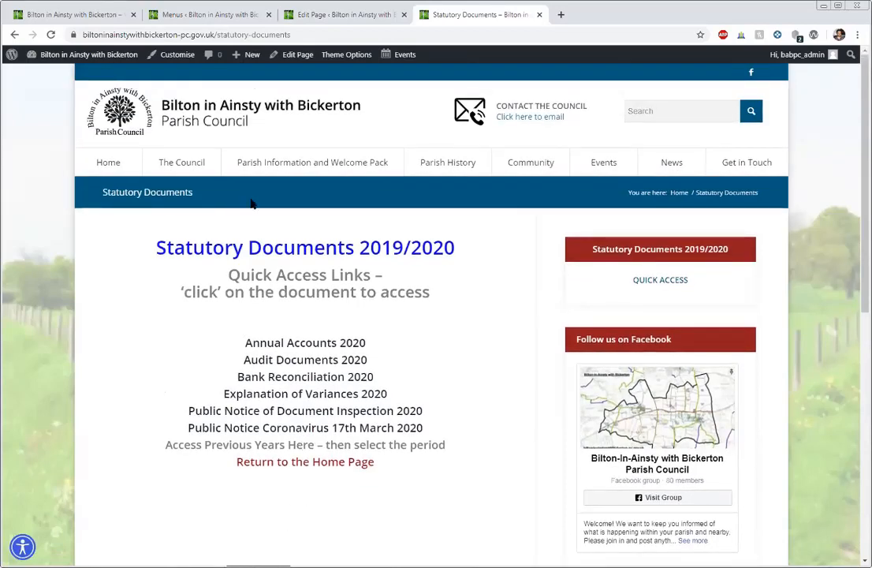
- Open The Council's Strategic Documents page and examine the Annual Reports and Financial Risk Assessment document tables, including the year browsing notice
{"action": "mouse_move", "coordinate": [193, 169]}
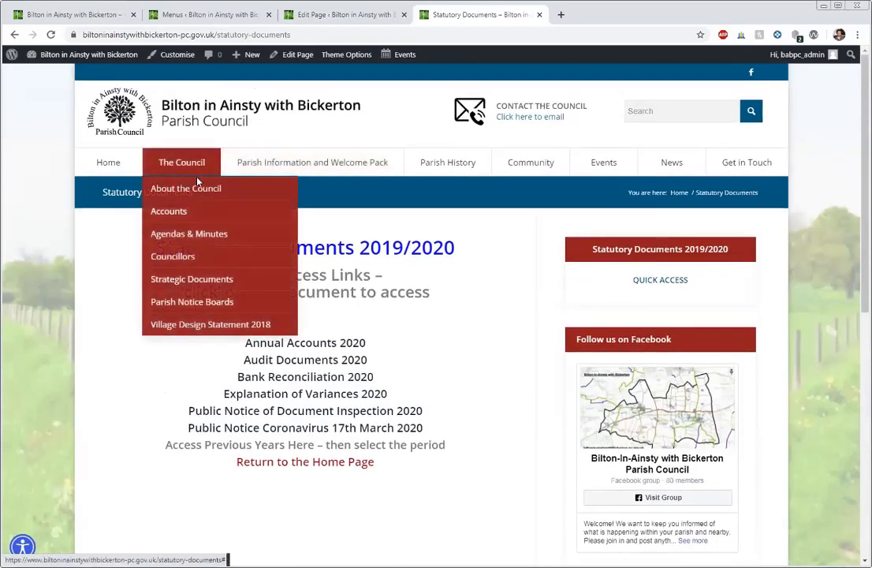
{"action": "left_click", "coordinate": [181, 285]}
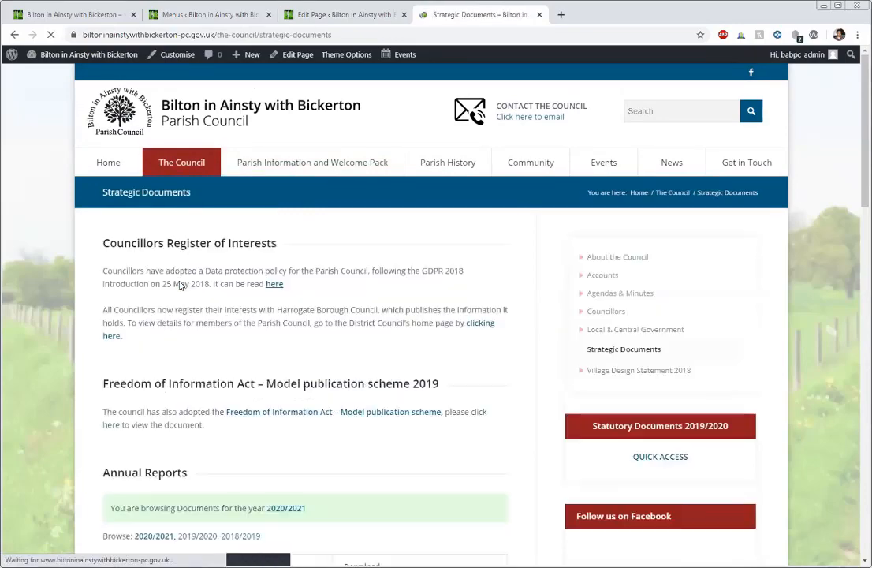
{"action": "scroll", "coordinate": [138, 372], "scroll_direction": "down", "scroll_amount": 5}
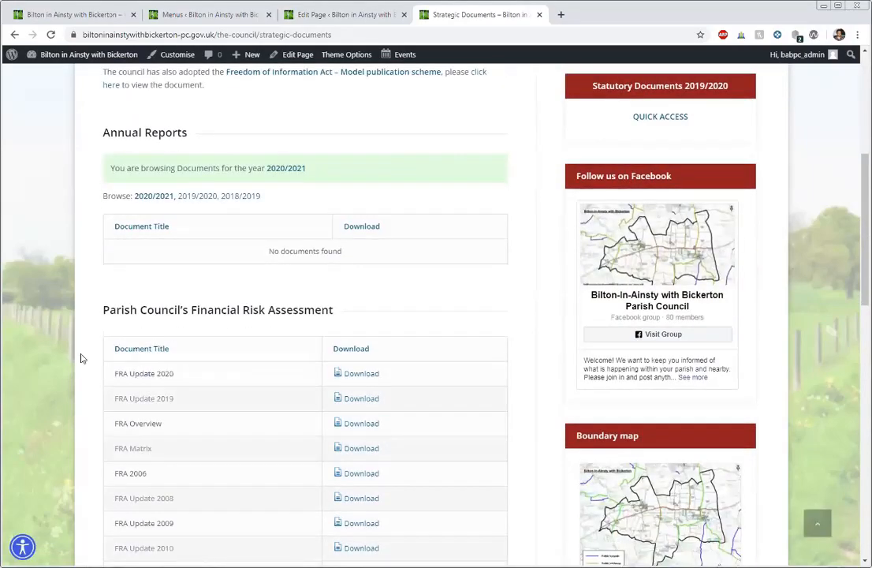
{"action": "scroll", "coordinate": [118, 362], "scroll_direction": "up", "scroll_amount": 2}
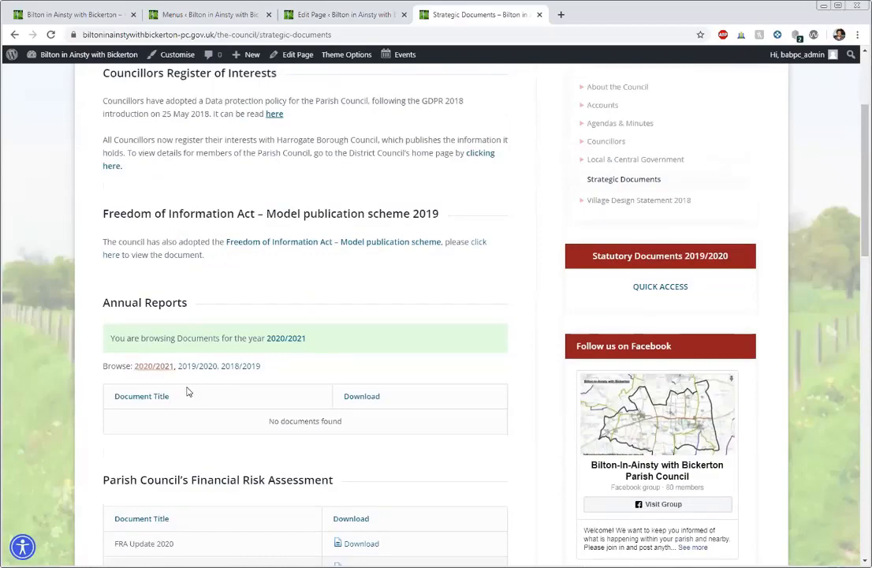
{"action": "scroll", "coordinate": [207, 366], "scroll_direction": "down", "scroll_amount": 2}
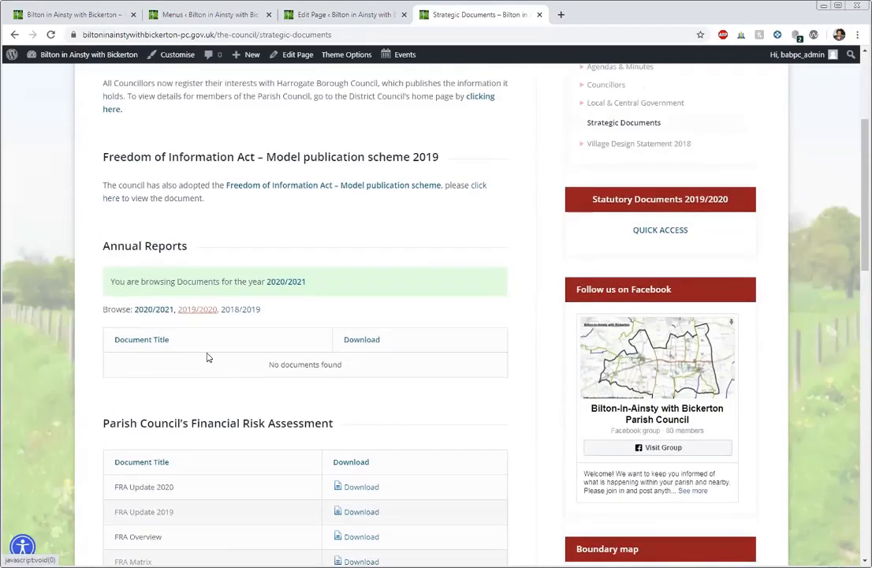
{"action": "scroll", "coordinate": [224, 292], "scroll_direction": "down", "scroll_amount": 2}
{"action": "scroll", "coordinate": [224, 293], "scroll_direction": "up", "scroll_amount": 3}
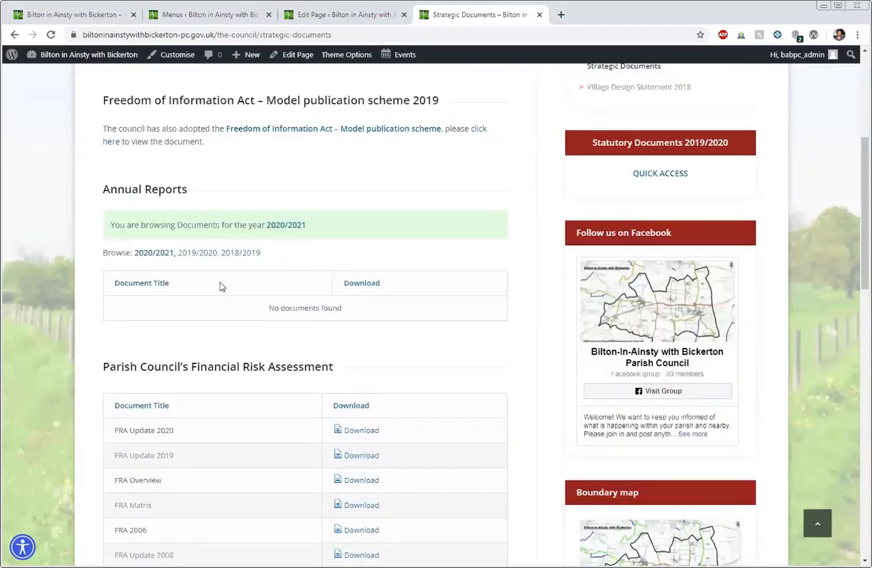
{"action": "scroll", "coordinate": [150, 300], "scroll_direction": "down", "scroll_amount": 1}
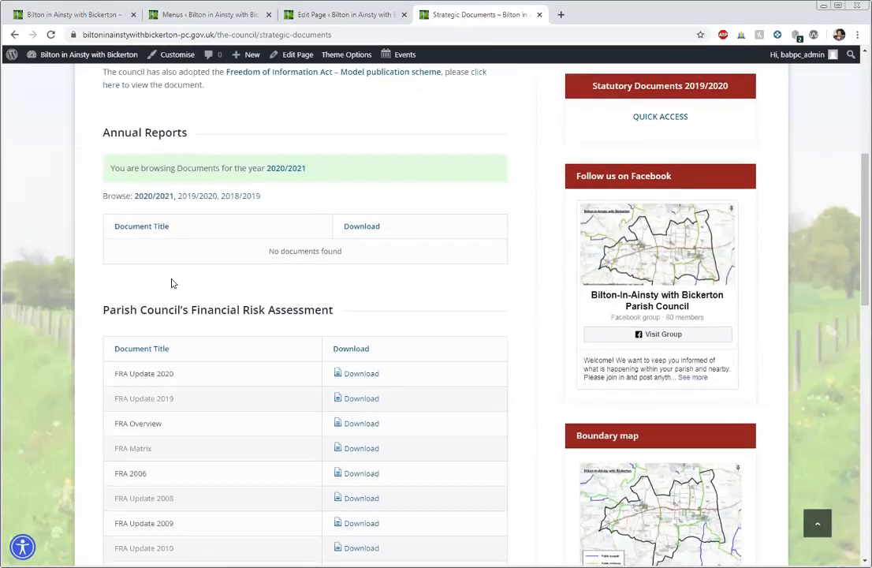
{"action": "scroll", "coordinate": [161, 305], "scroll_direction": "up", "scroll_amount": 3}
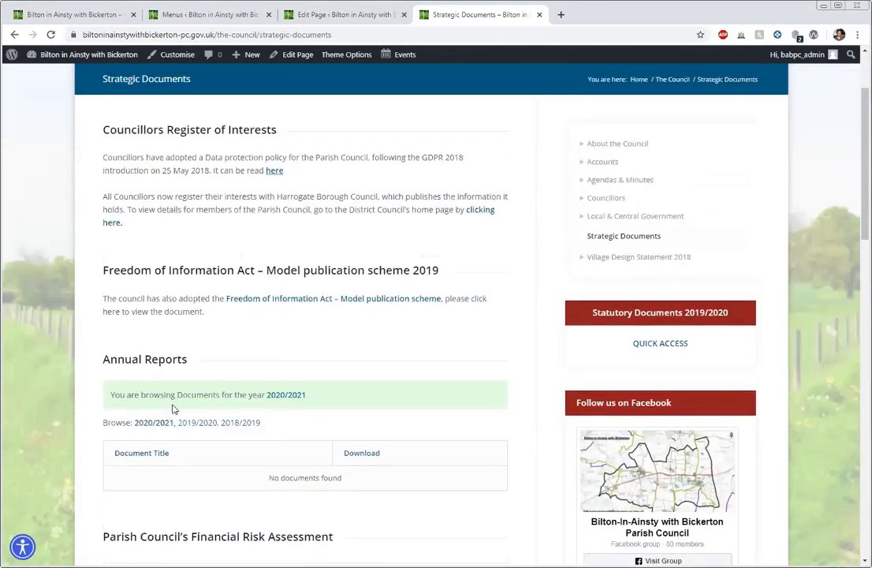
{"action": "triple_click", "coordinate": [197, 394]}
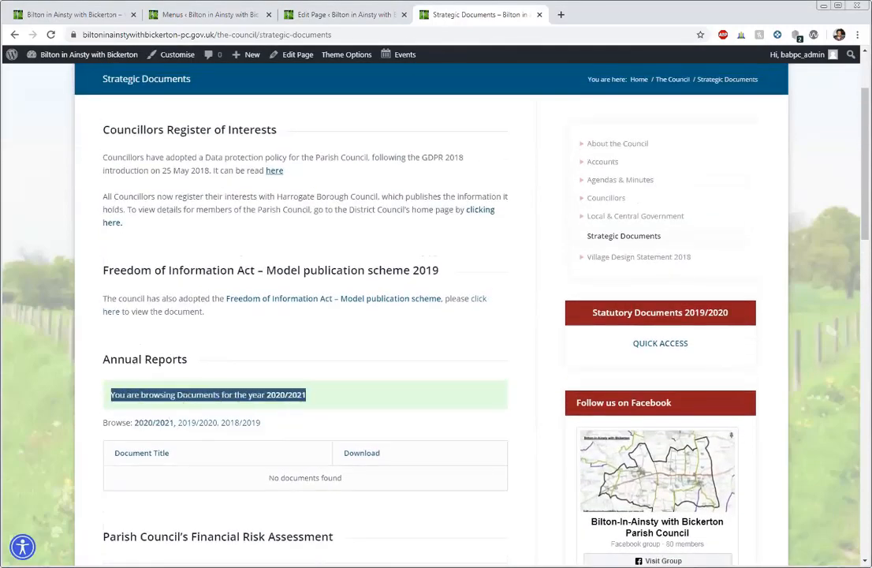
- Return to the Home page editor and display the Documents submenu in the site administration
{"action": "left_click", "coordinate": [332, 14]}
{"action": "mouse_move", "coordinate": [34, 288]}
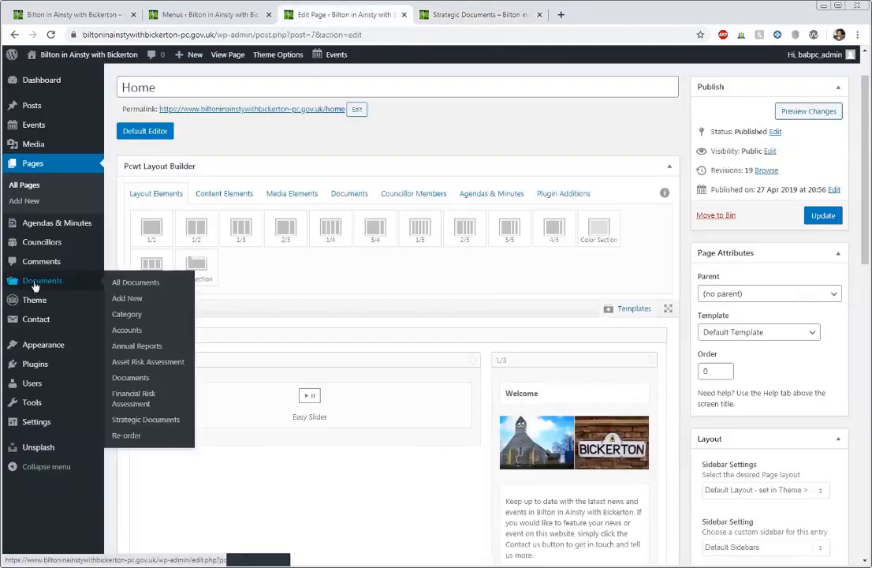